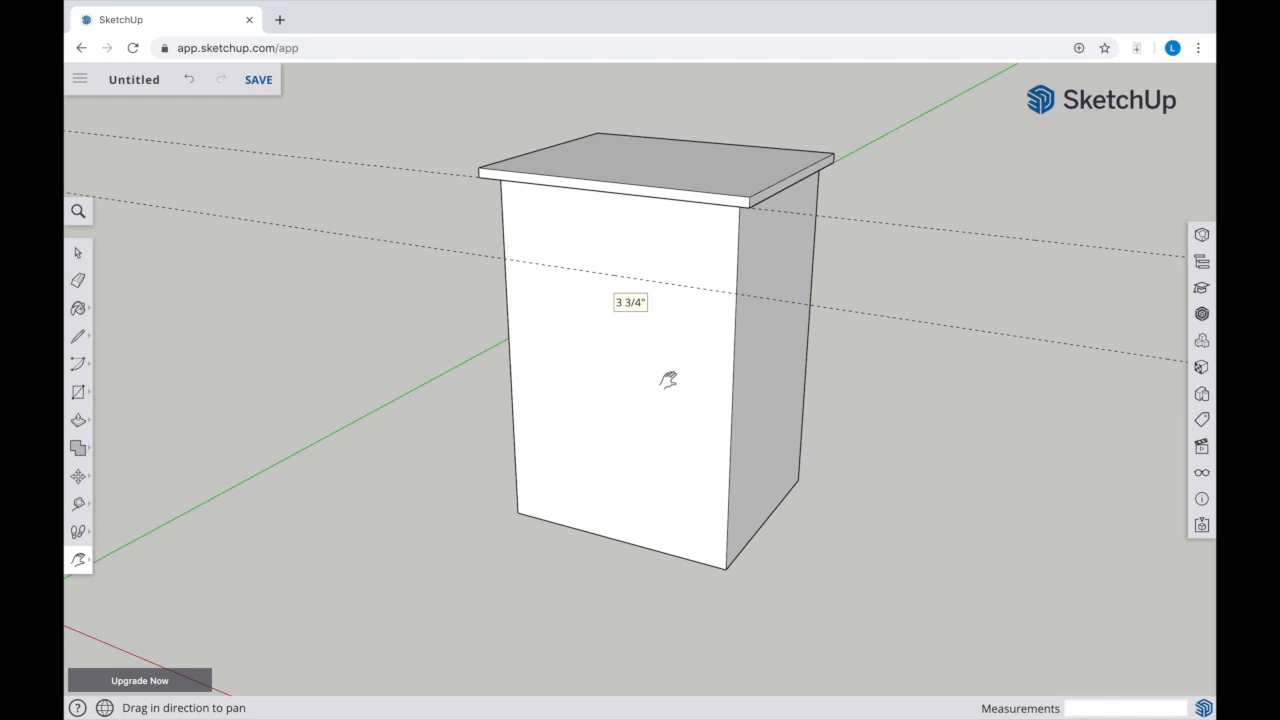
Place a horizontal guide on the cabinet's front face, 6 1/8" above its bottom edge
key("t")
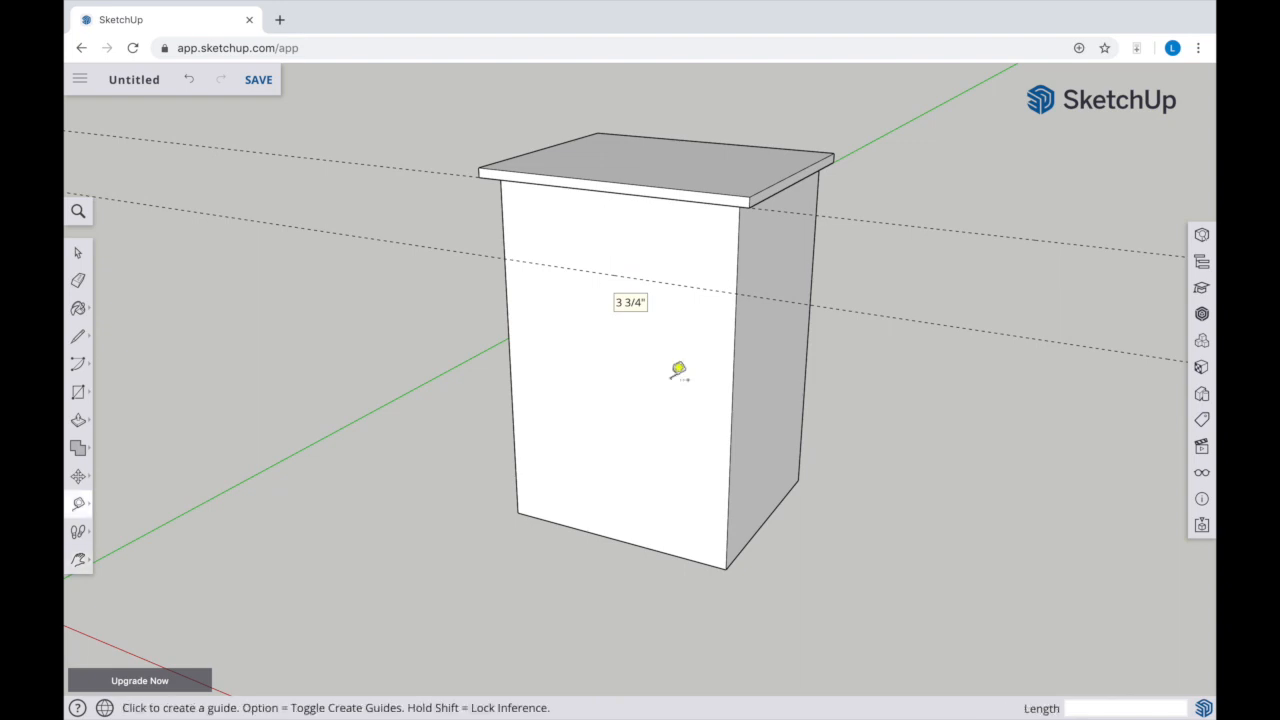
left_click(617, 539)
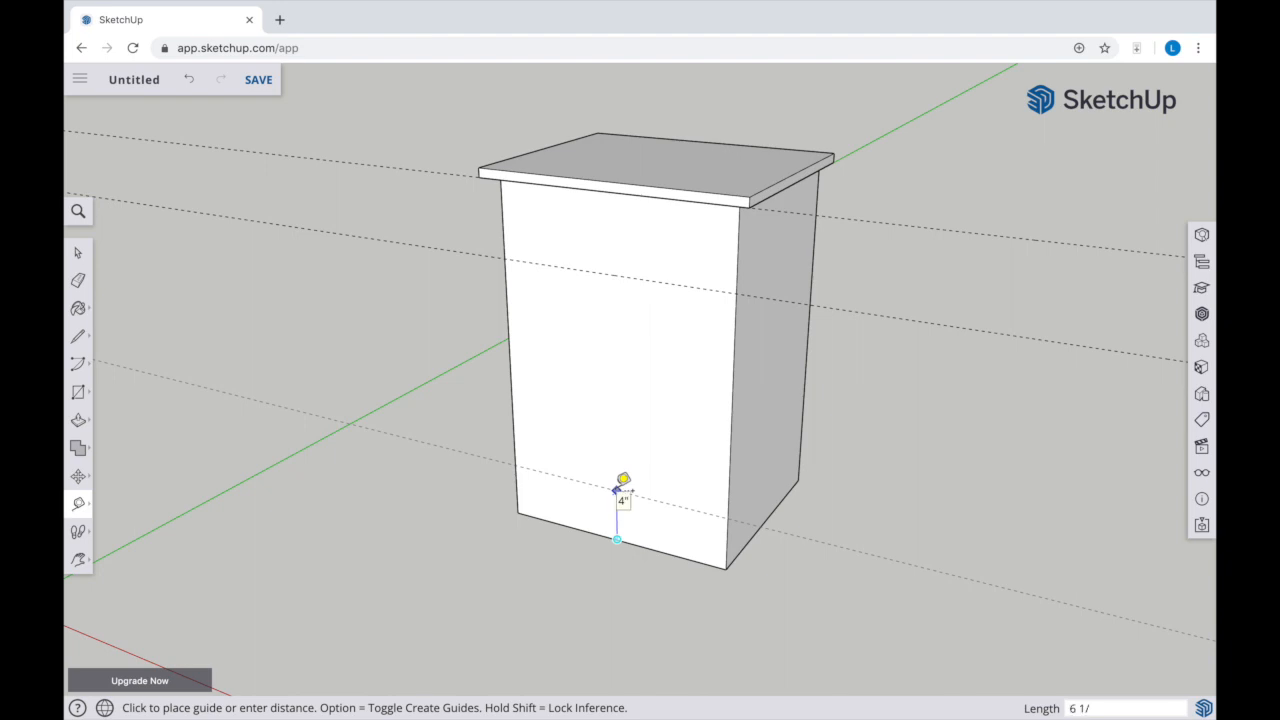
left_click(617, 490)
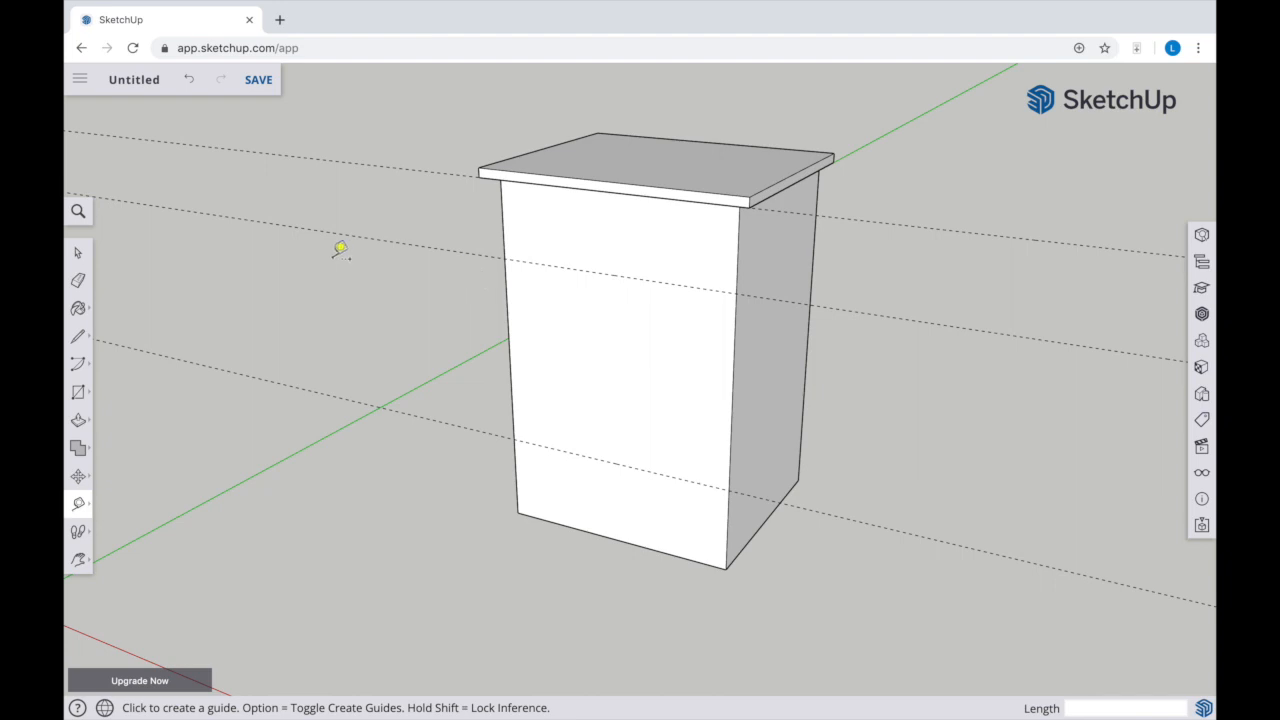
Place vertical guides on the front face, 1 3/4" in from each side edge
left_click(507, 298)
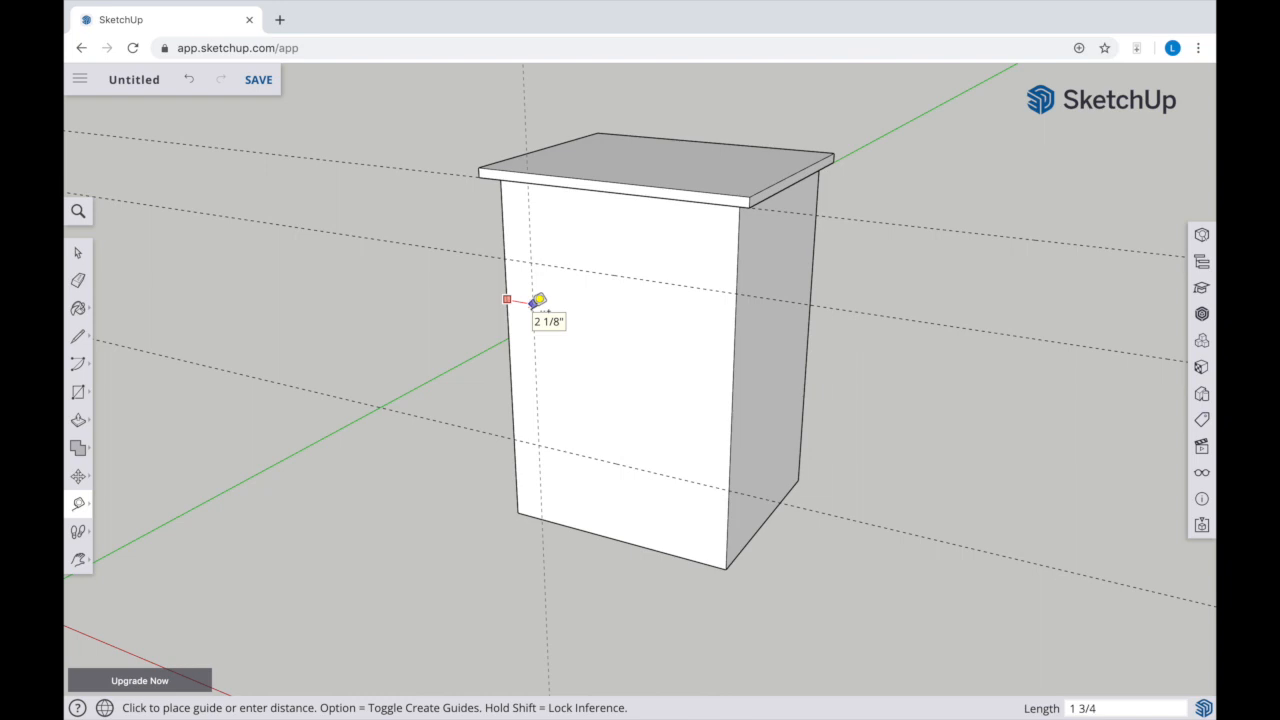
left_click(533, 298)
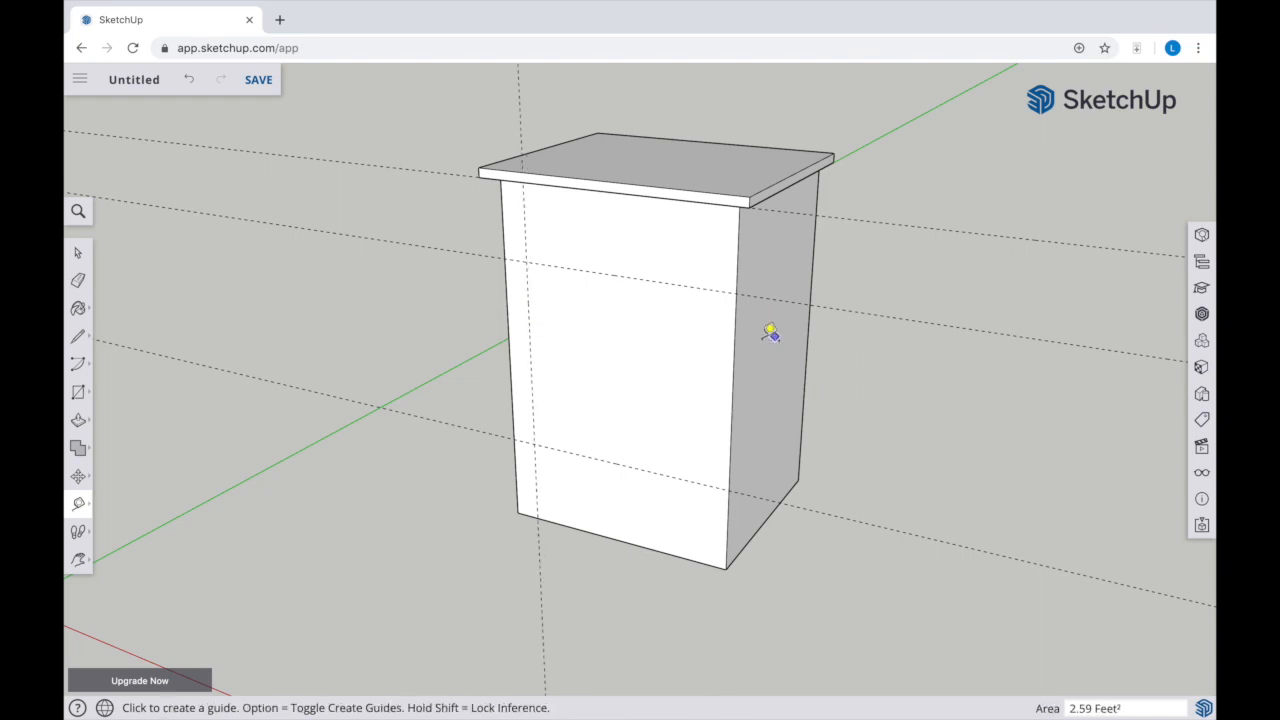
left_click(740, 338)
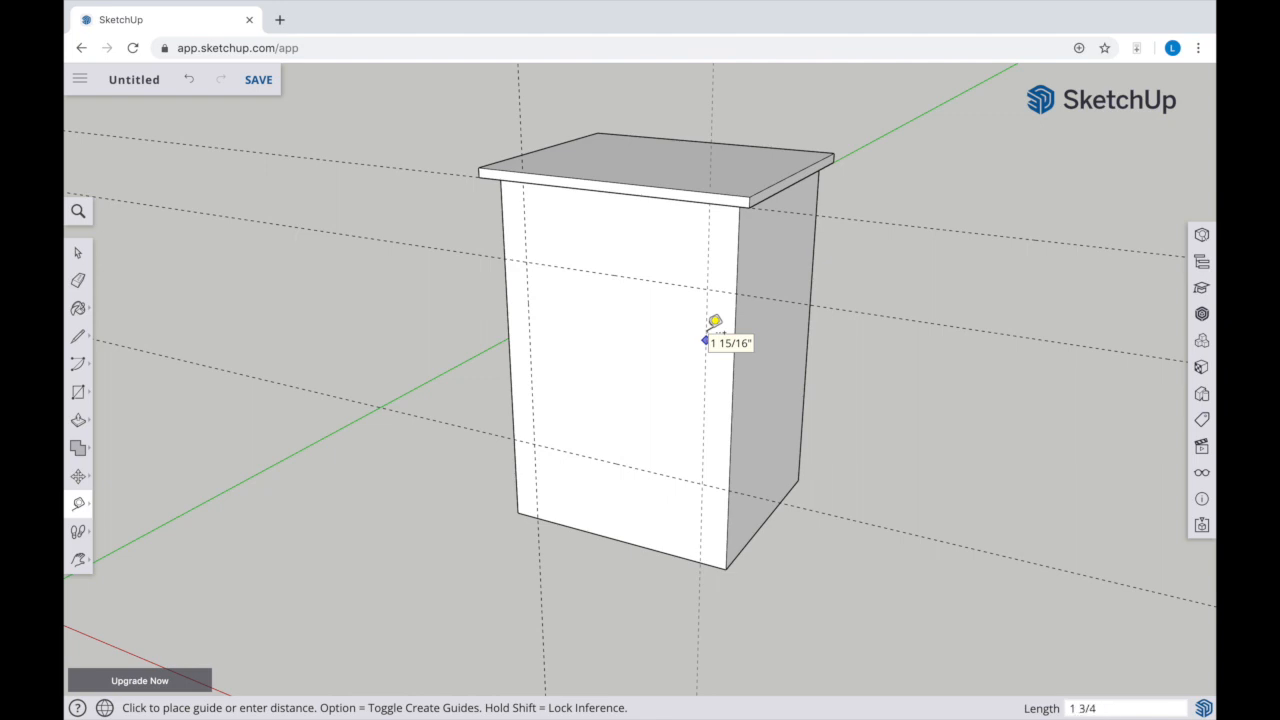
left_click(712, 323)
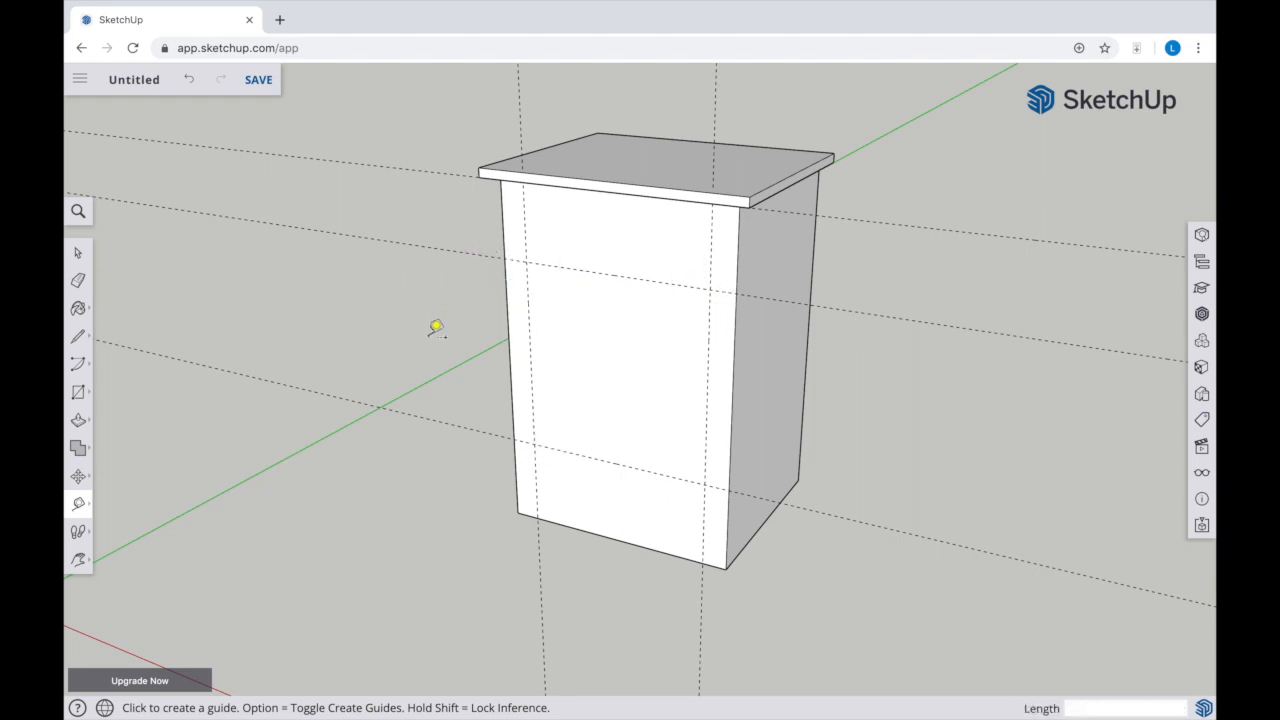
Draw a rectangle between the front face's guide intersections and push it back about 1' 2 11/16" to hollow out the cabinet
key("r")
left_click(527, 262)
left_click(706, 484)
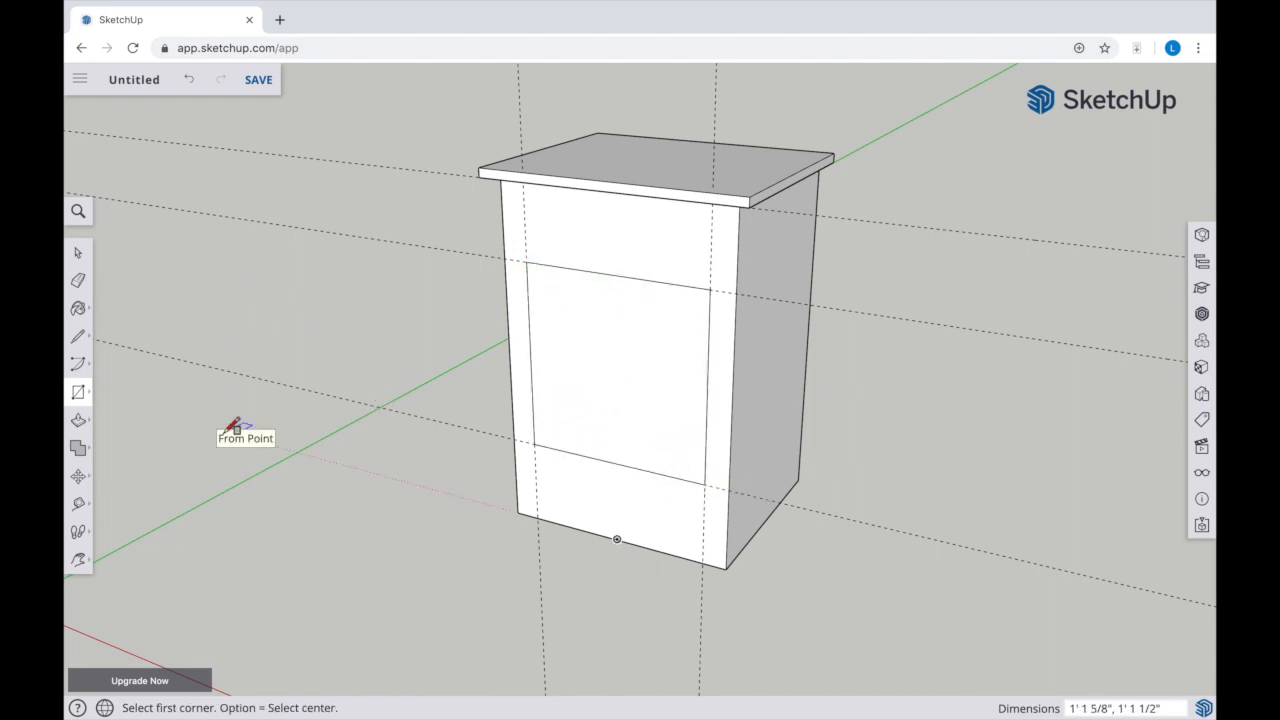
key("p")
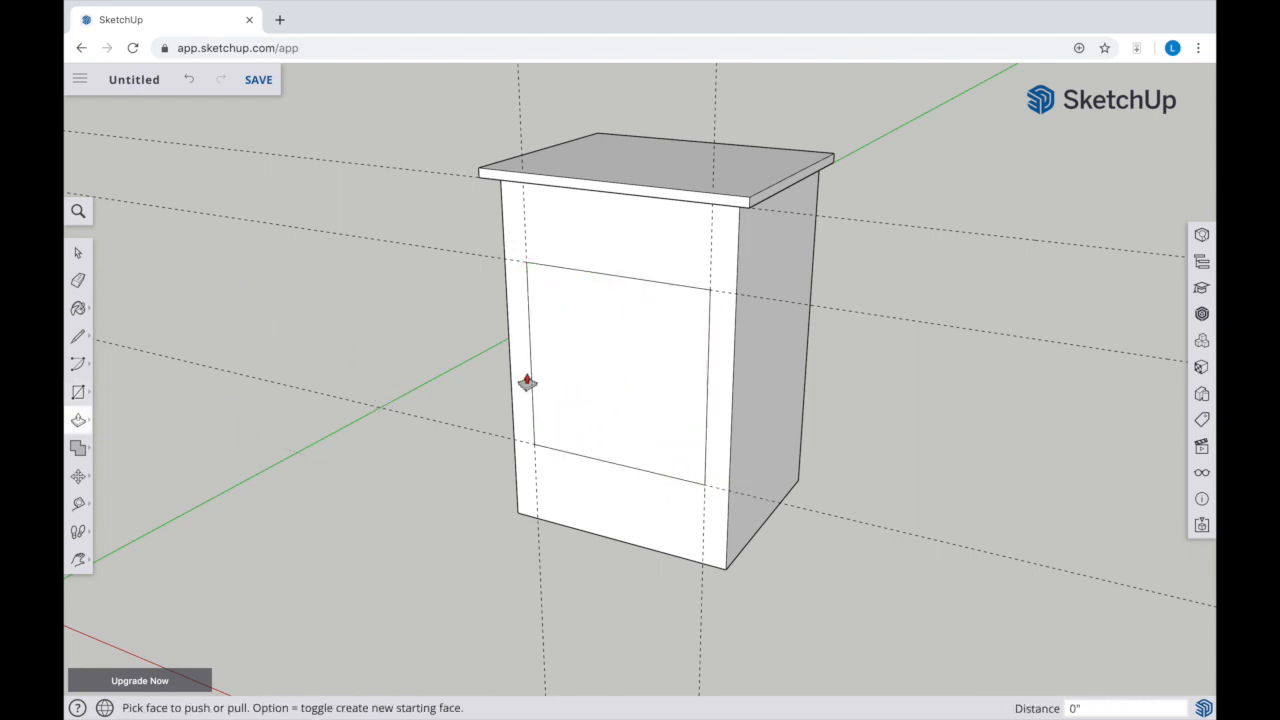
left_click(586, 386)
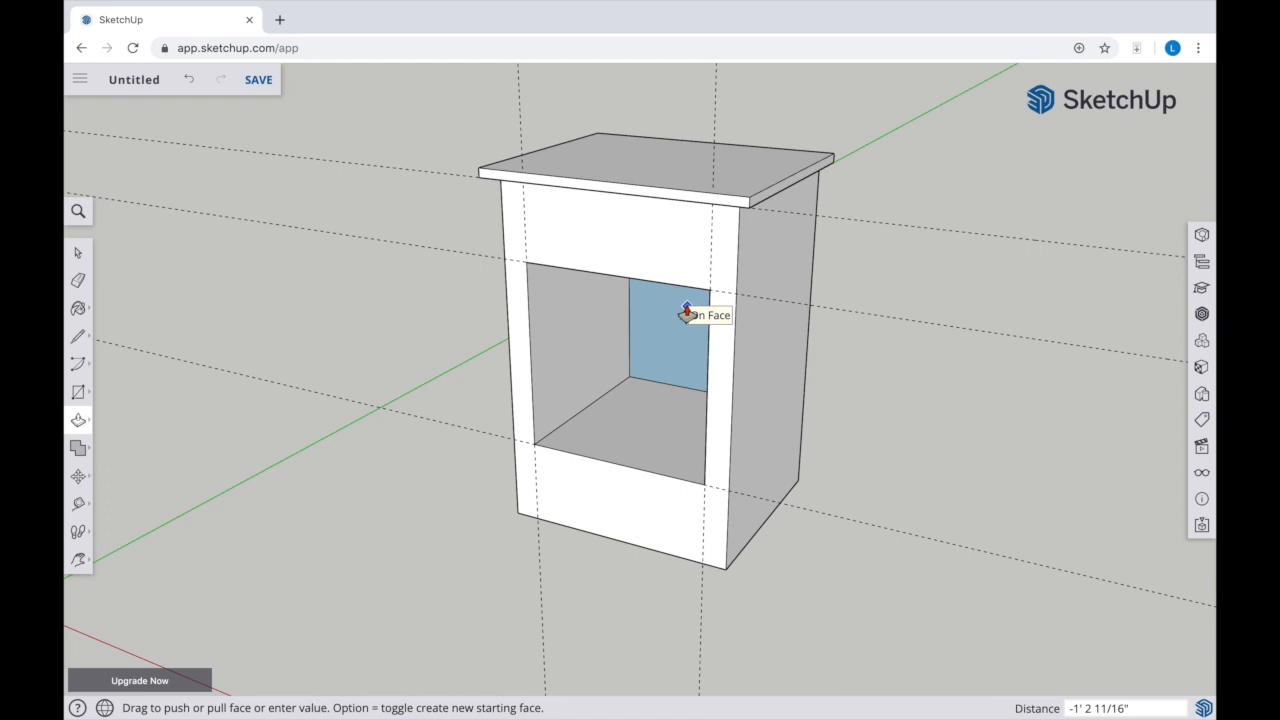
left_click(687, 312)
Place two horizontal guides on the cabinet's adjacent side face, level with the front opening's top and bottom edges
key("o")
left_click_drag(586, 400, 859, 325)
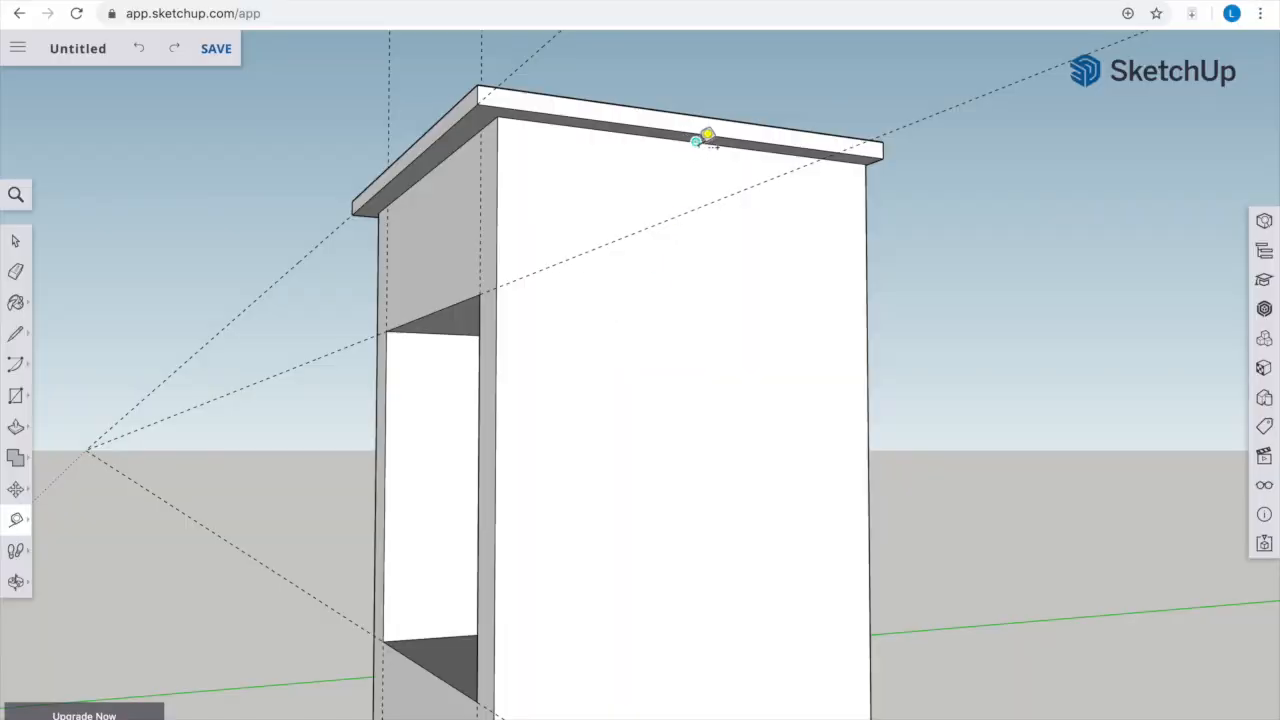
left_click(696, 141)
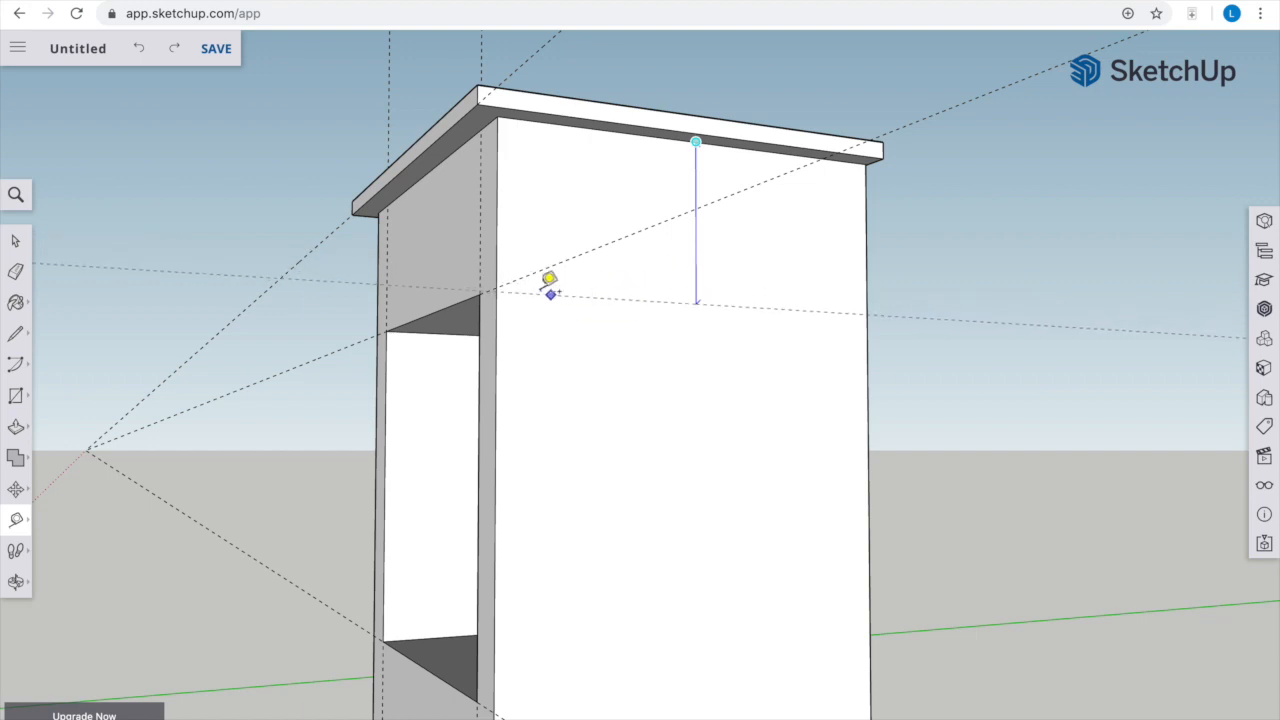
left_click(497, 287)
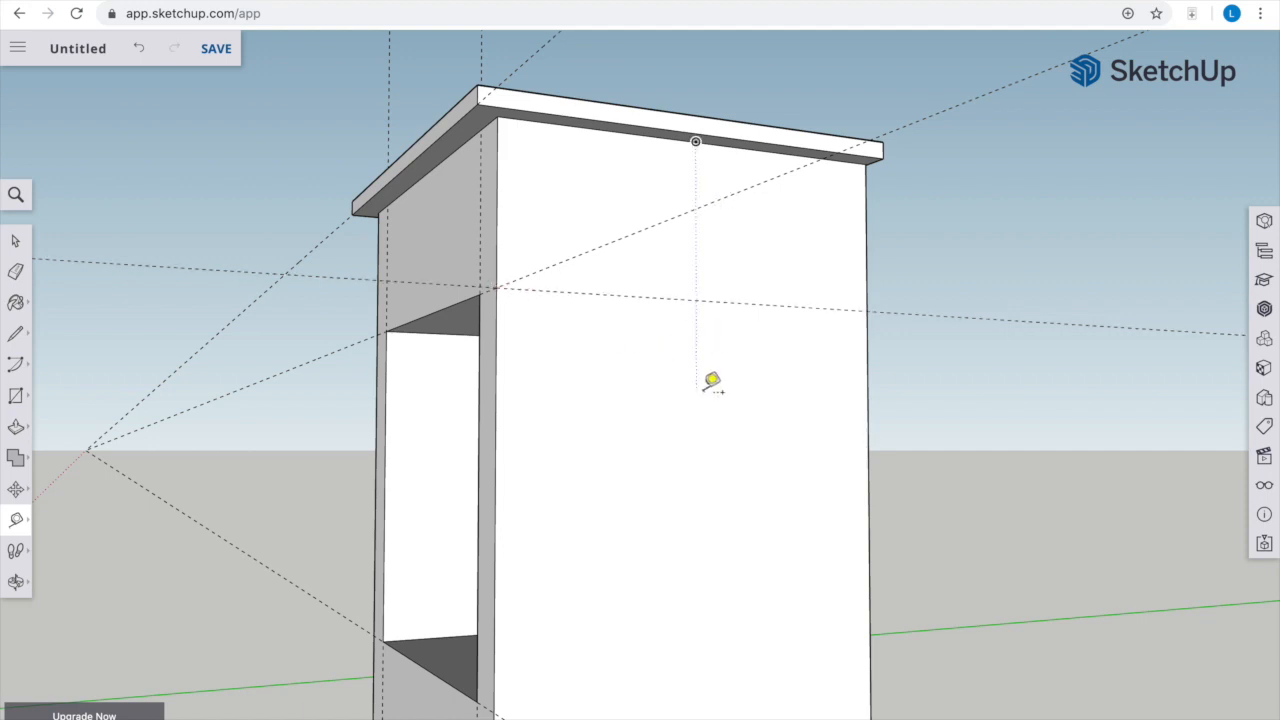
key("h")
left_click_drag(694, 427, 668, 314)
key("t")
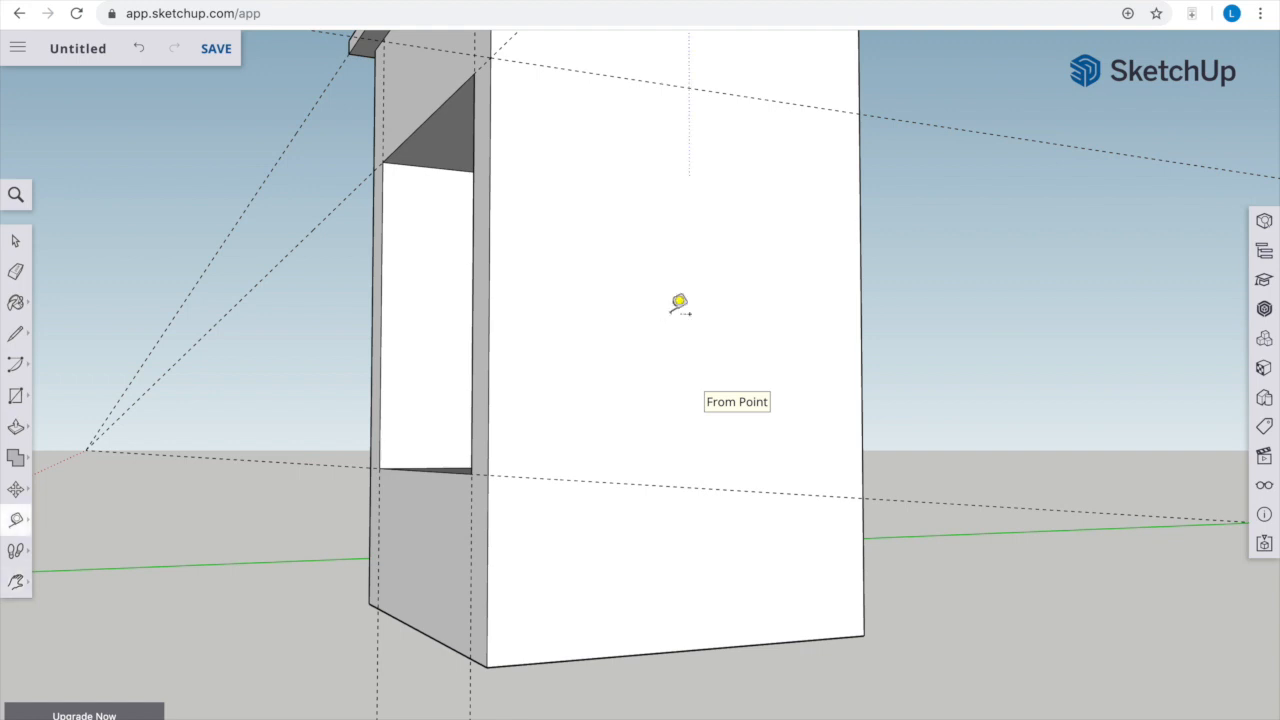
left_click(690, 649)
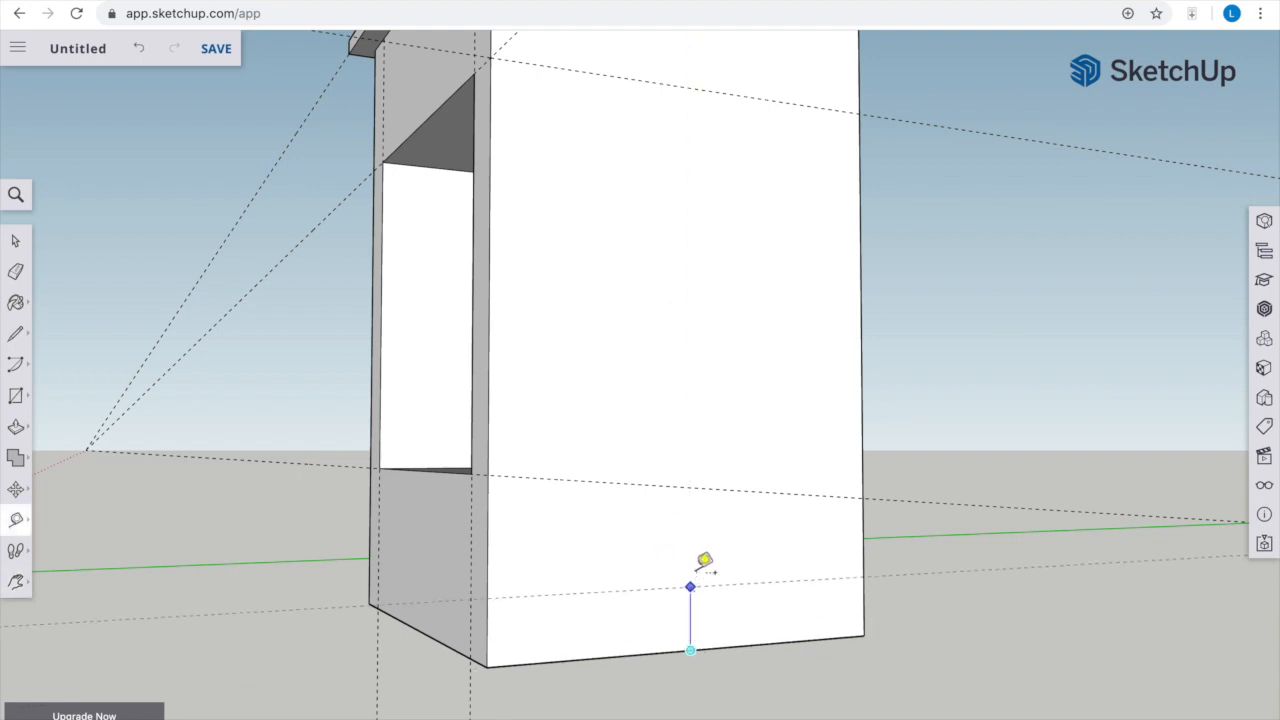
left_click(488, 474)
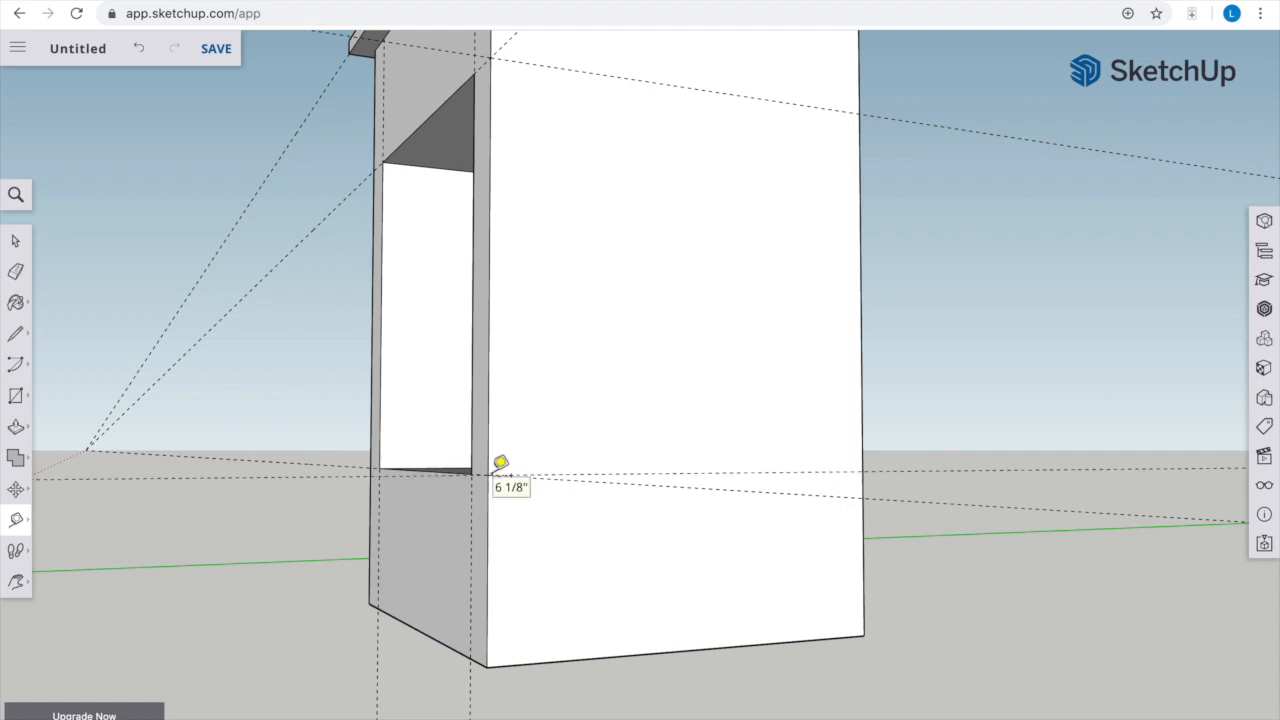
Place vertical guides on this side face, 3/4" in from its front and back edges
key("o")
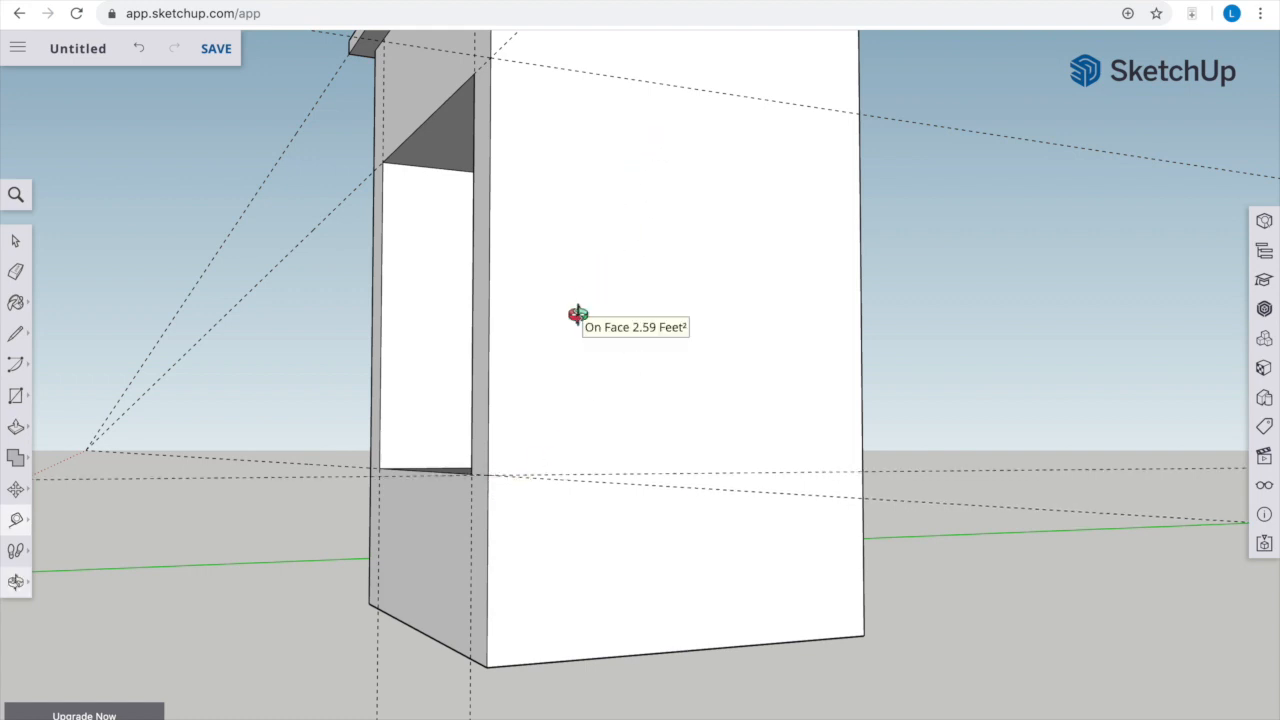
left_click_drag(691, 306, 657, 396)
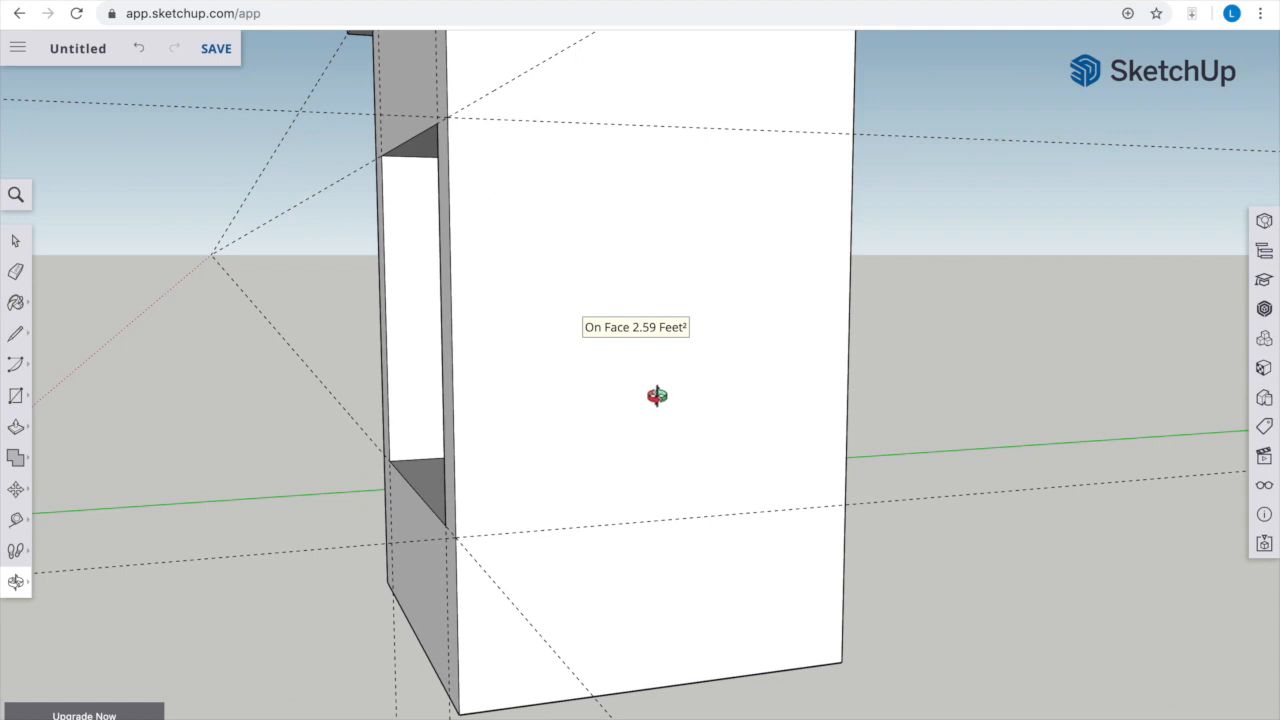
key("t")
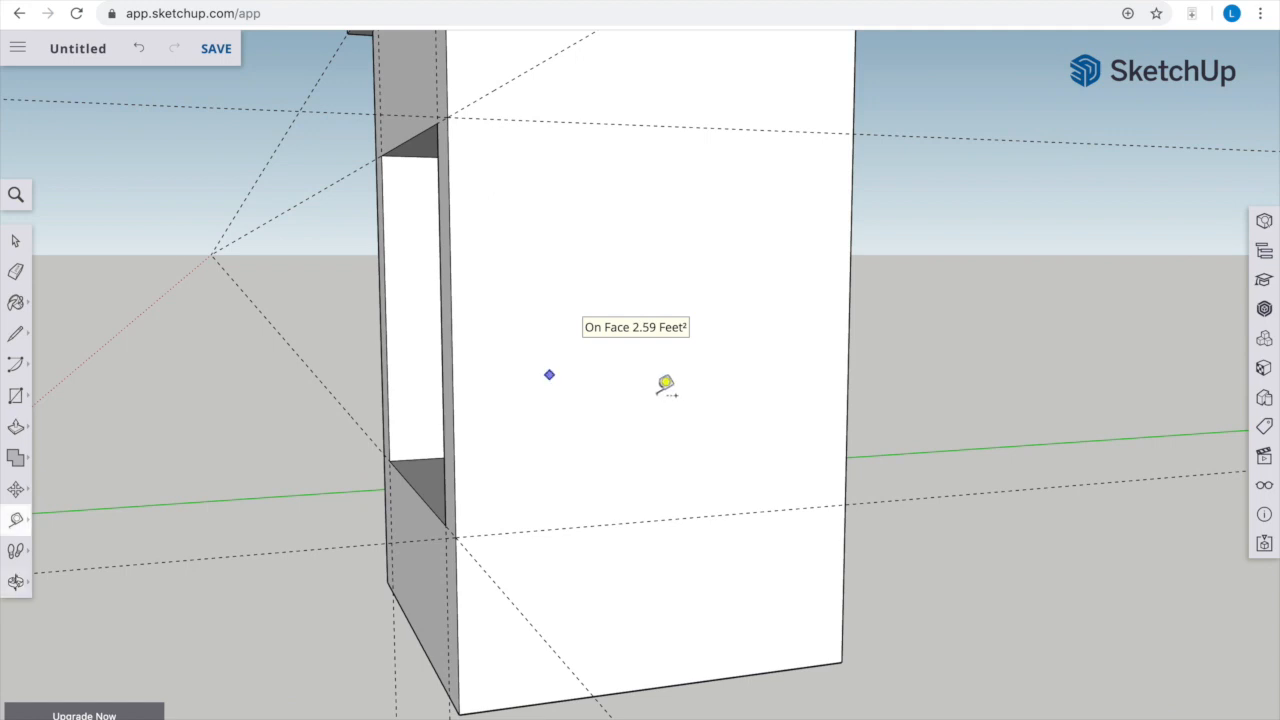
left_click(451, 286)
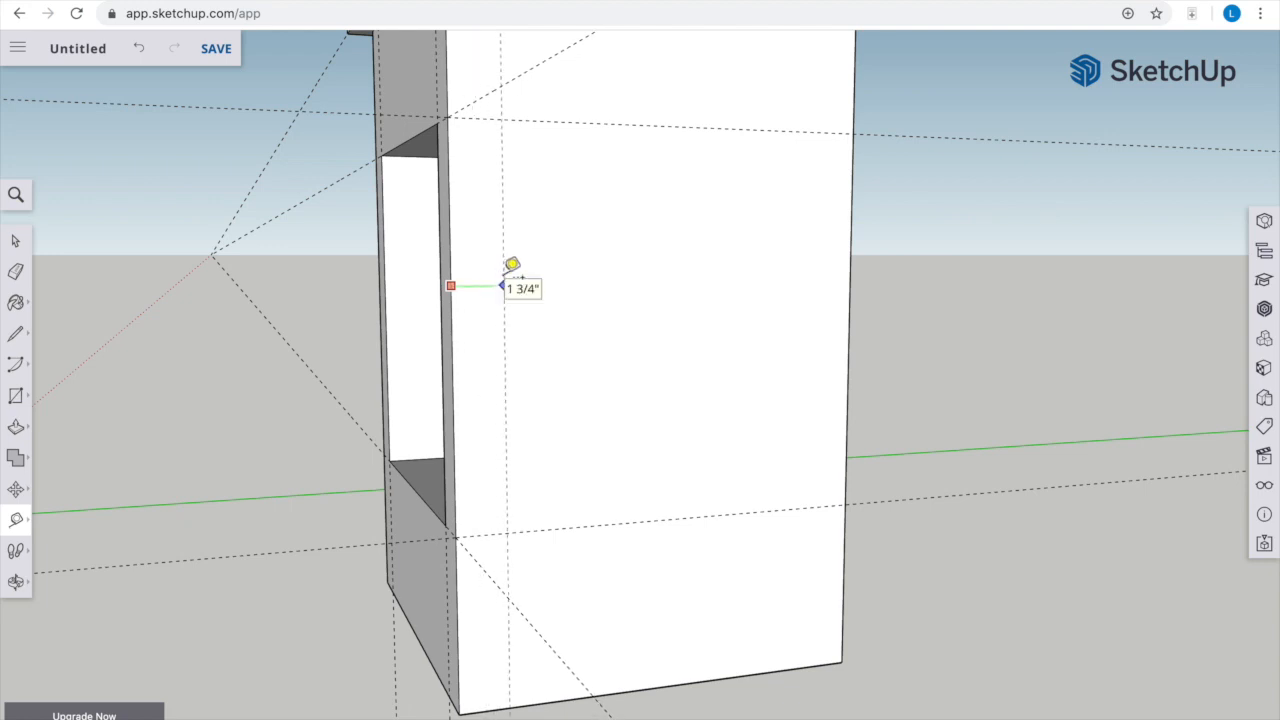
left_click(850, 237)
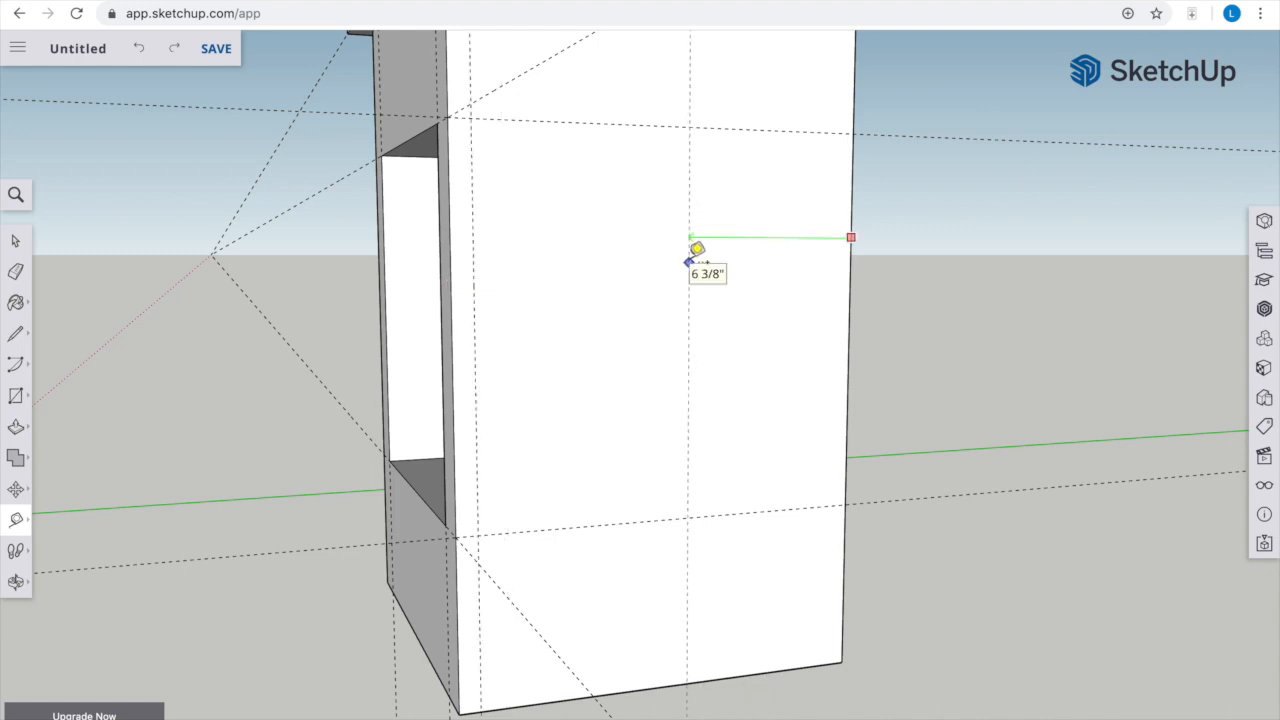
type("3/4")
key("Return")
Draw a rectangle between the side face's guide intersections and push it in to the inner wall of the front opening
key("o")
left_click_drag(622, 323, 693, 322)
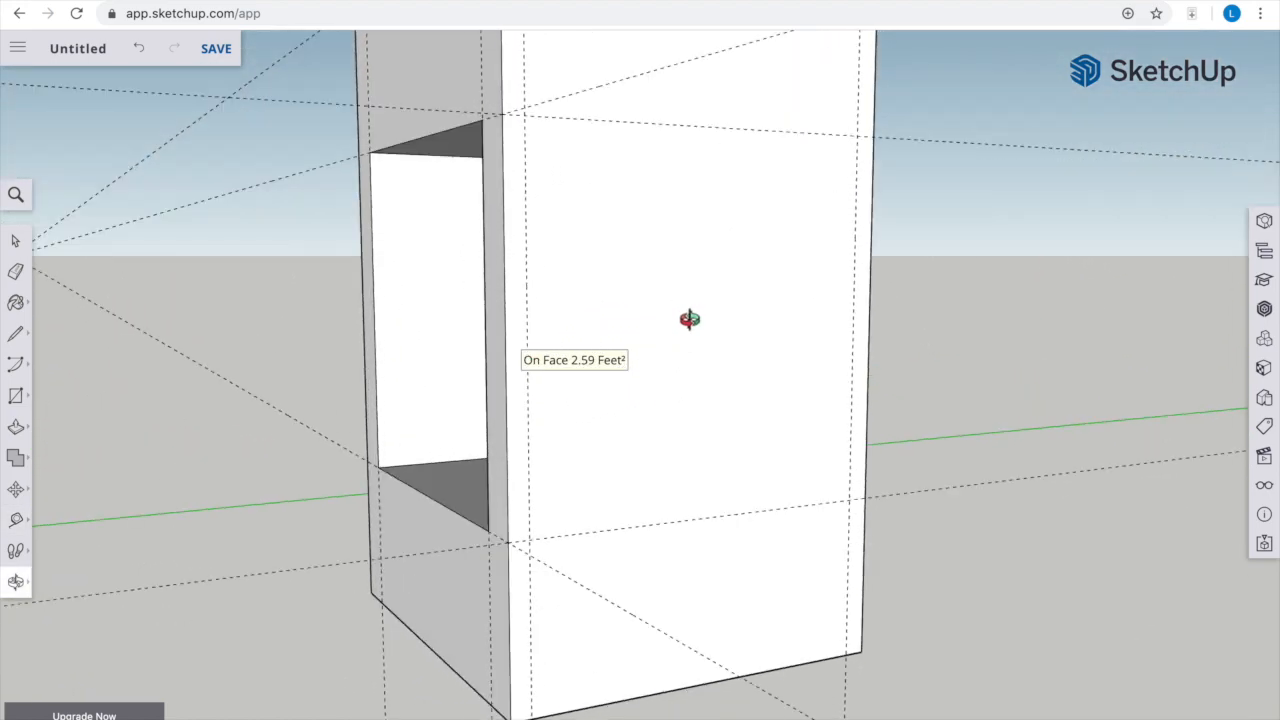
key("r")
left_click(525, 115)
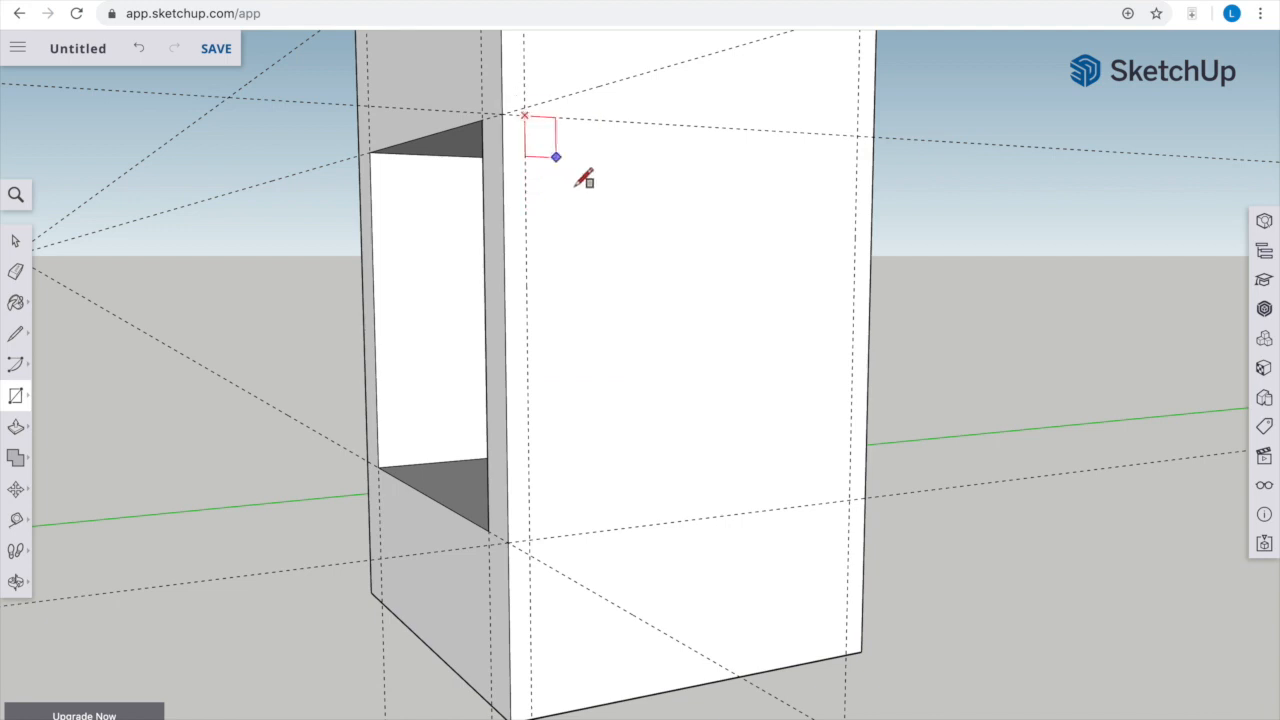
left_click(848, 495)
key("p")
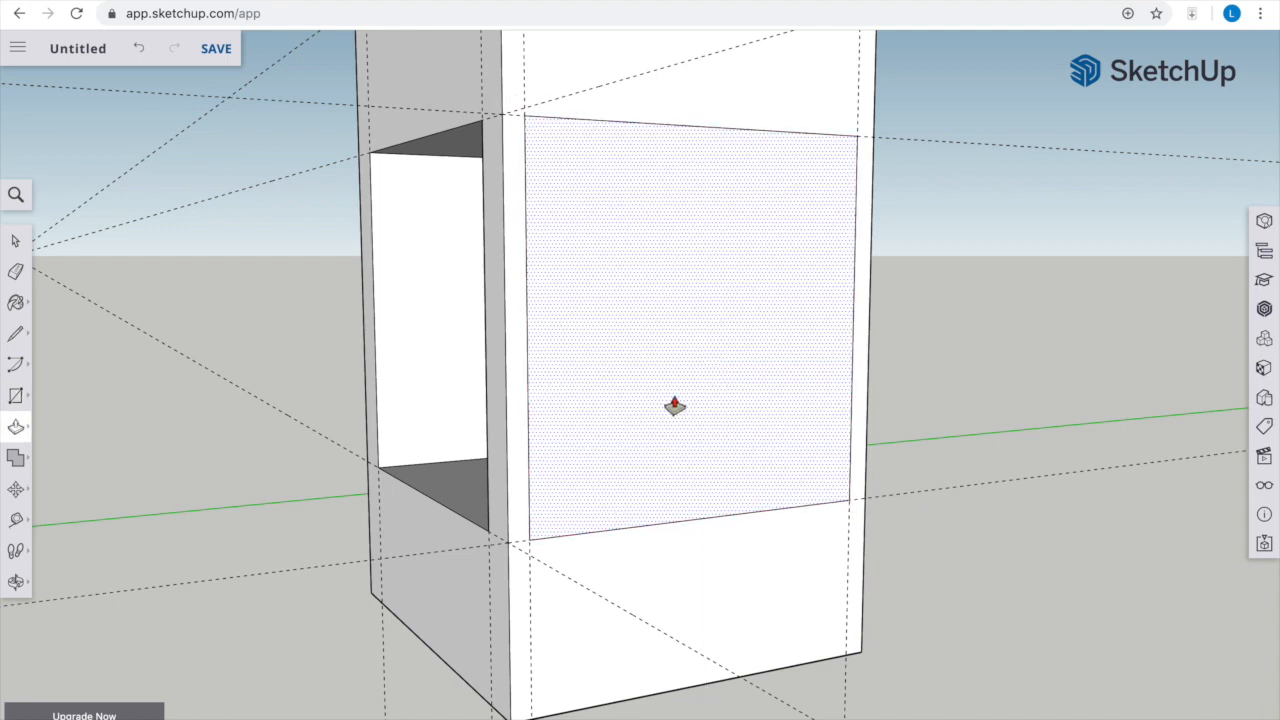
left_click(674, 405)
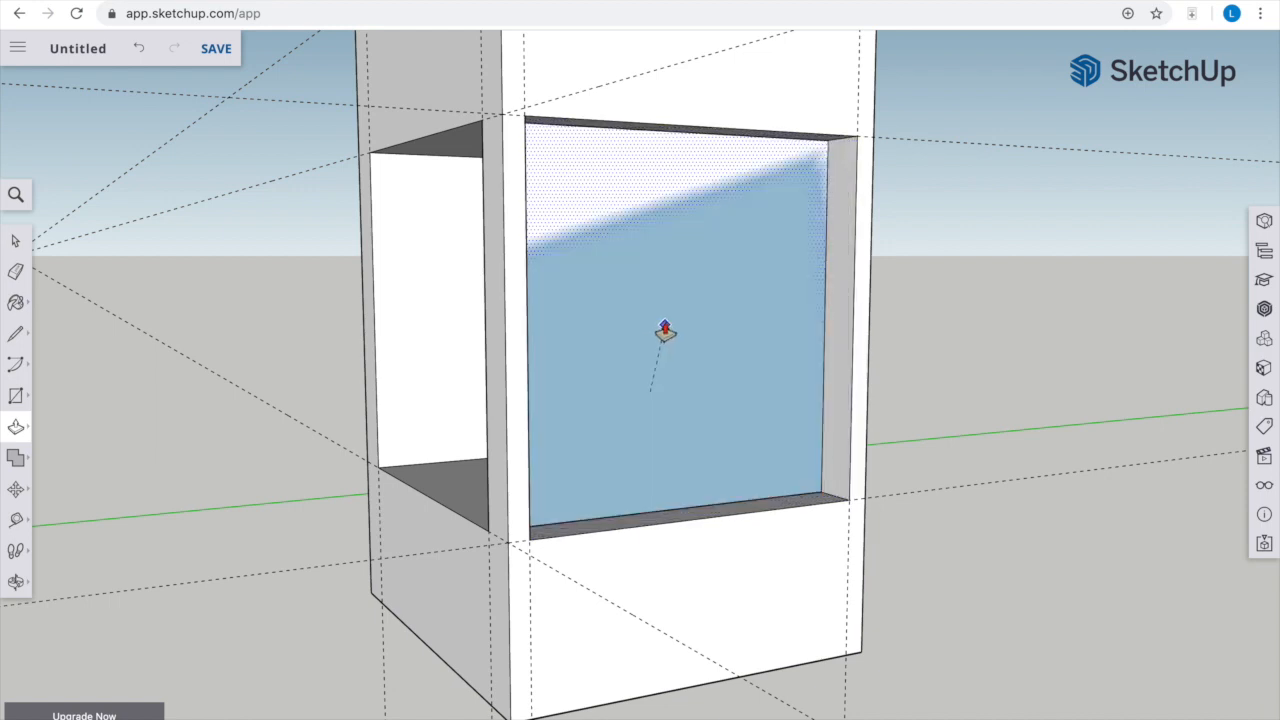
left_click(669, 329)
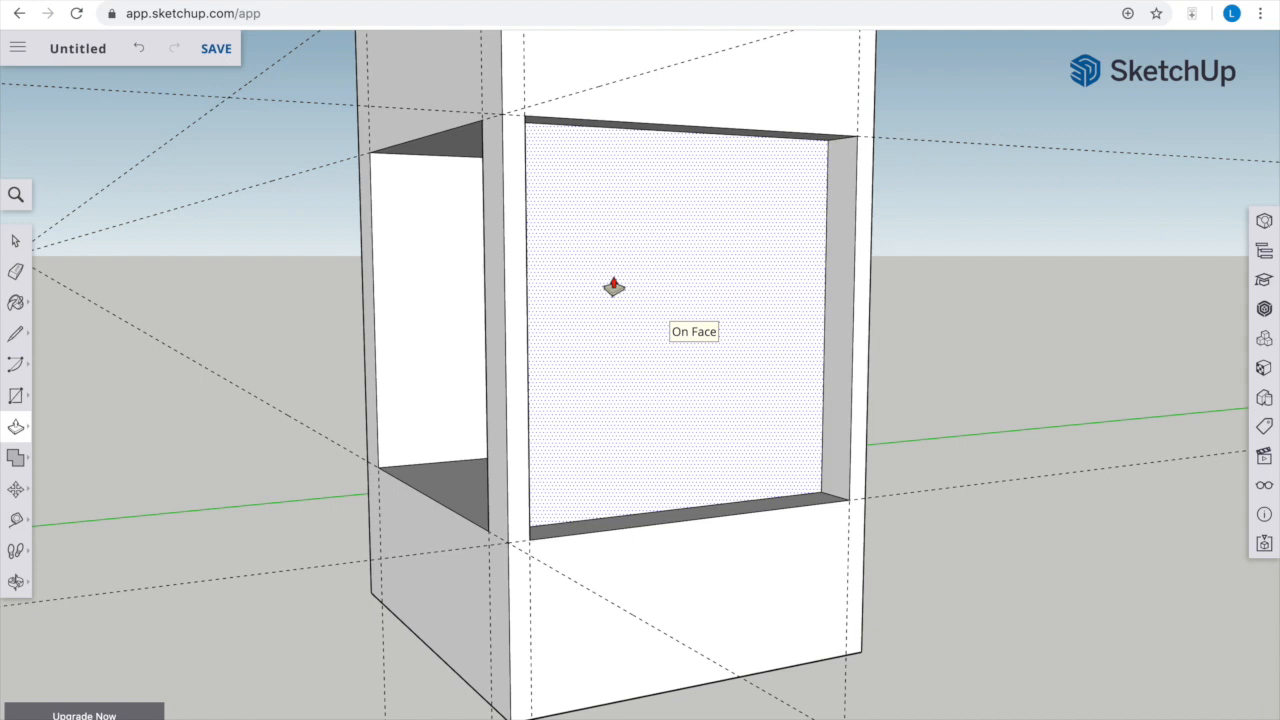
Delete the leftover face inside the recessed side rectangle to open it into the cabinet's interior
key("space")
middle_click_drag(581, 369, 612, 420)
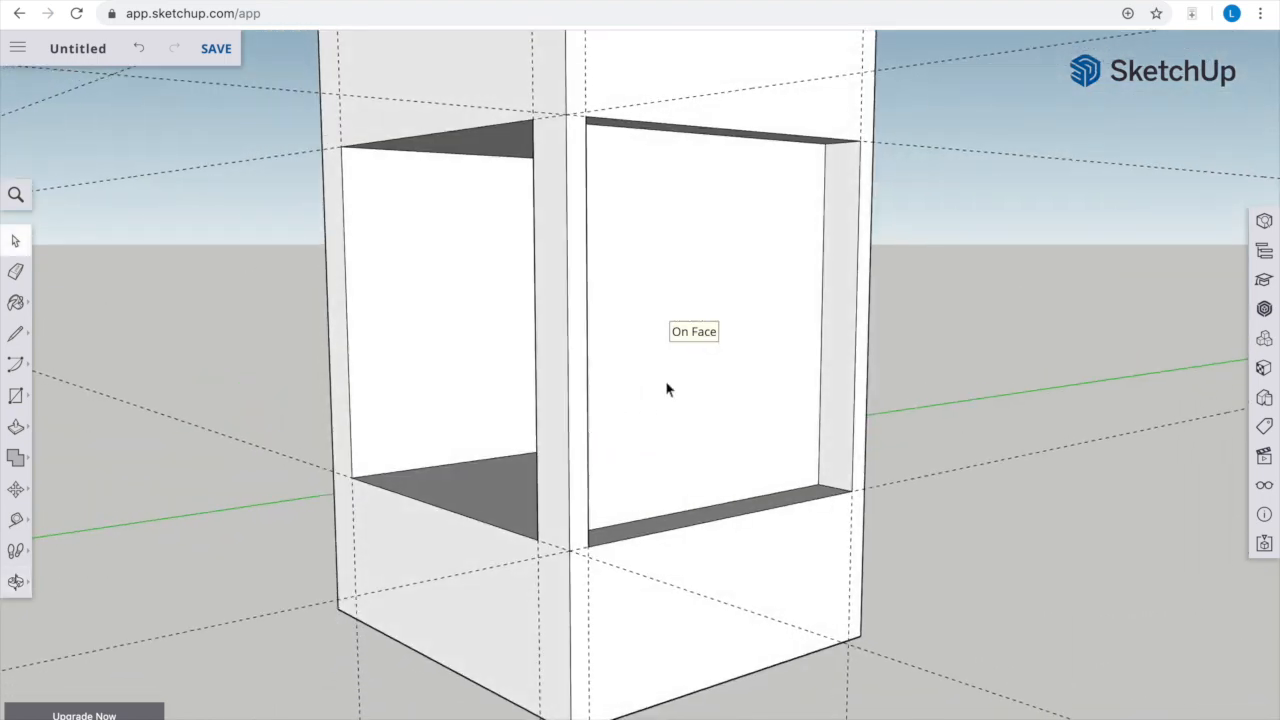
left_click(686, 325)
key("Delete")
Place two horizontal guides on the opposite side face, aligned with the front opening's top and bottom guides
middle_click_drag(517, 374, 548, 30)
left_click(541, 36)
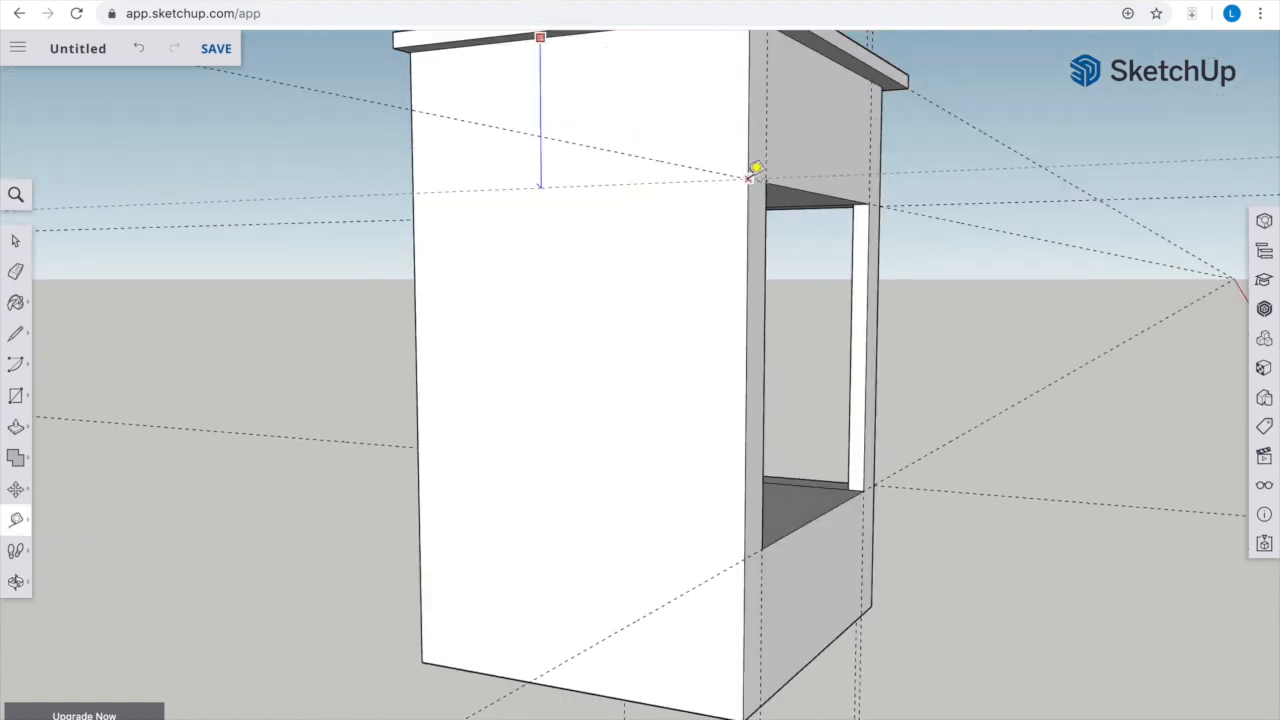
left_click(758, 178)
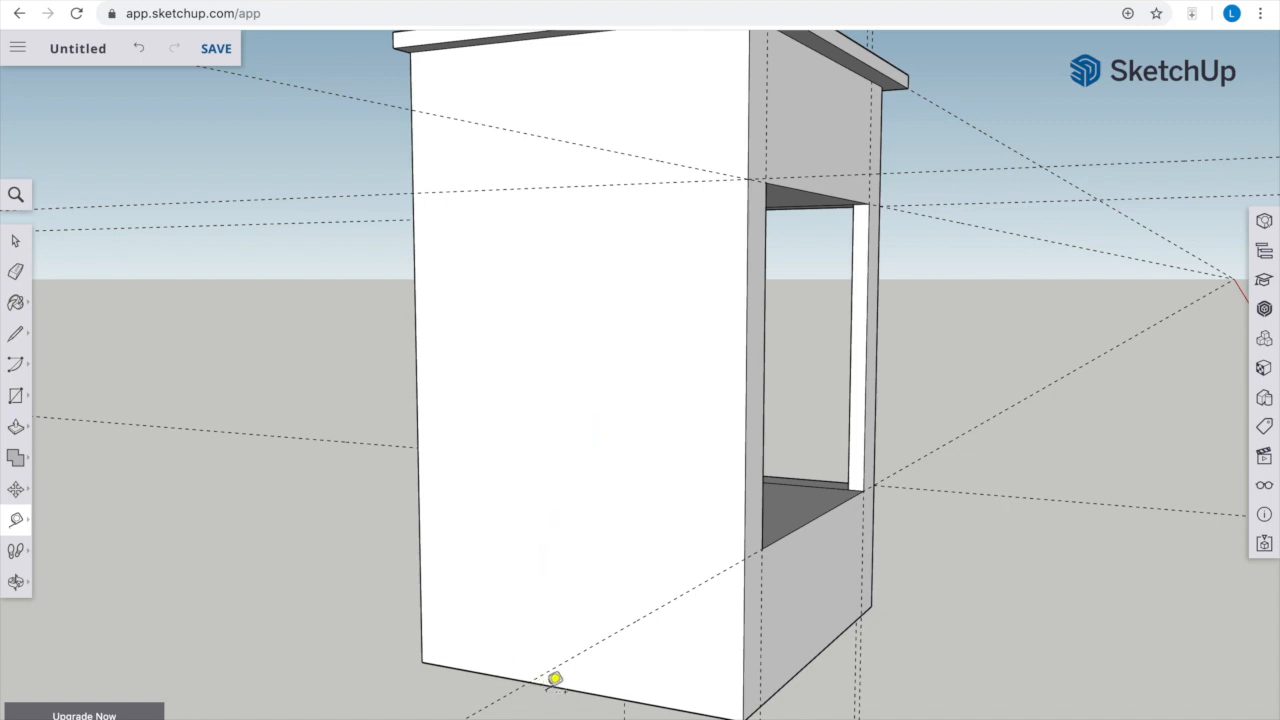
left_click(553, 684)
left_click(746, 556)
Place vertical guides on the opposite side face, slightly in from its front and back edges
left_click(748, 322)
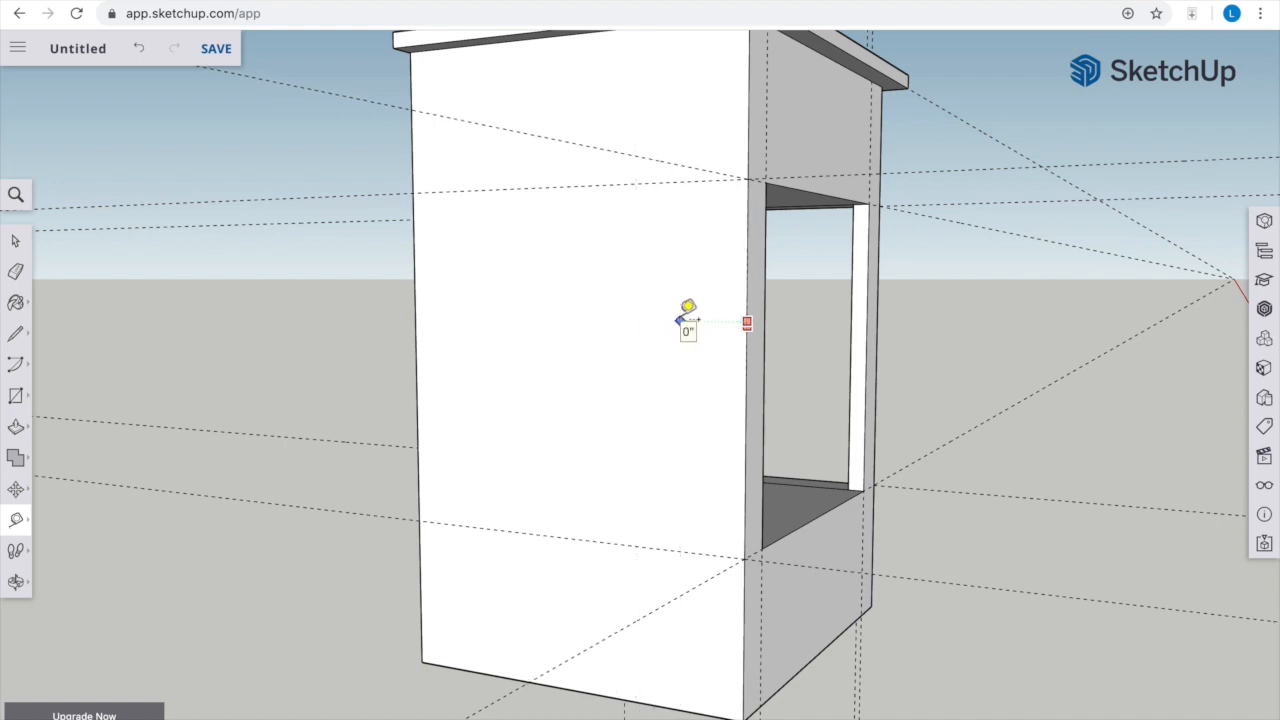
key("Escape")
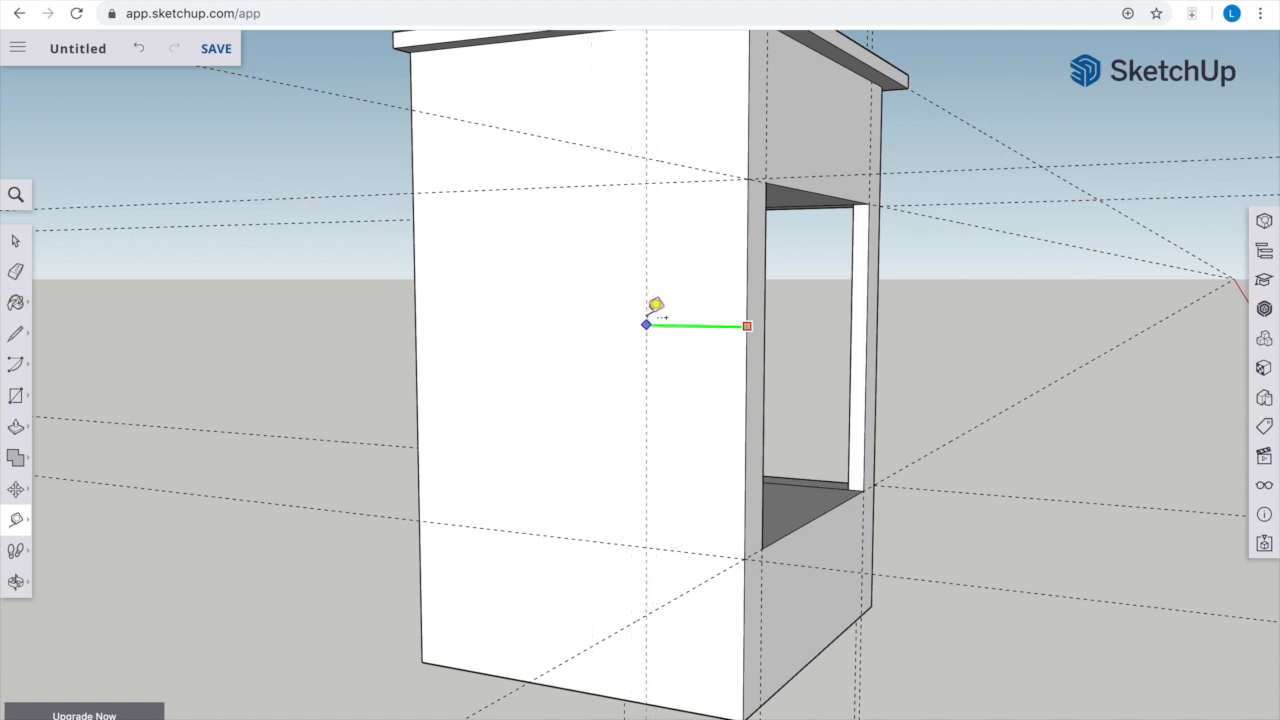
left_click(704, 315)
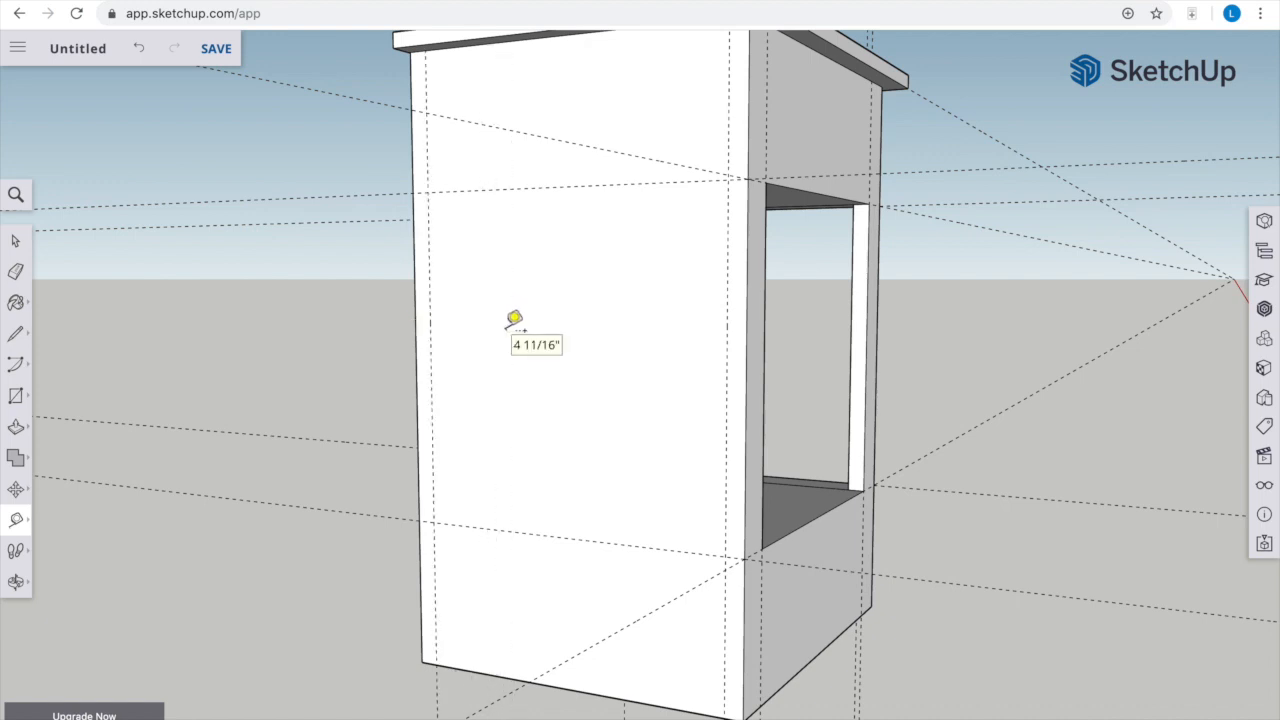
Draw a rectangle between the opposite side face's guide intersections and push it inward to the cabinet's inner wall
key("o")
left_click_drag(474, 371, 660, 400)
key("r")
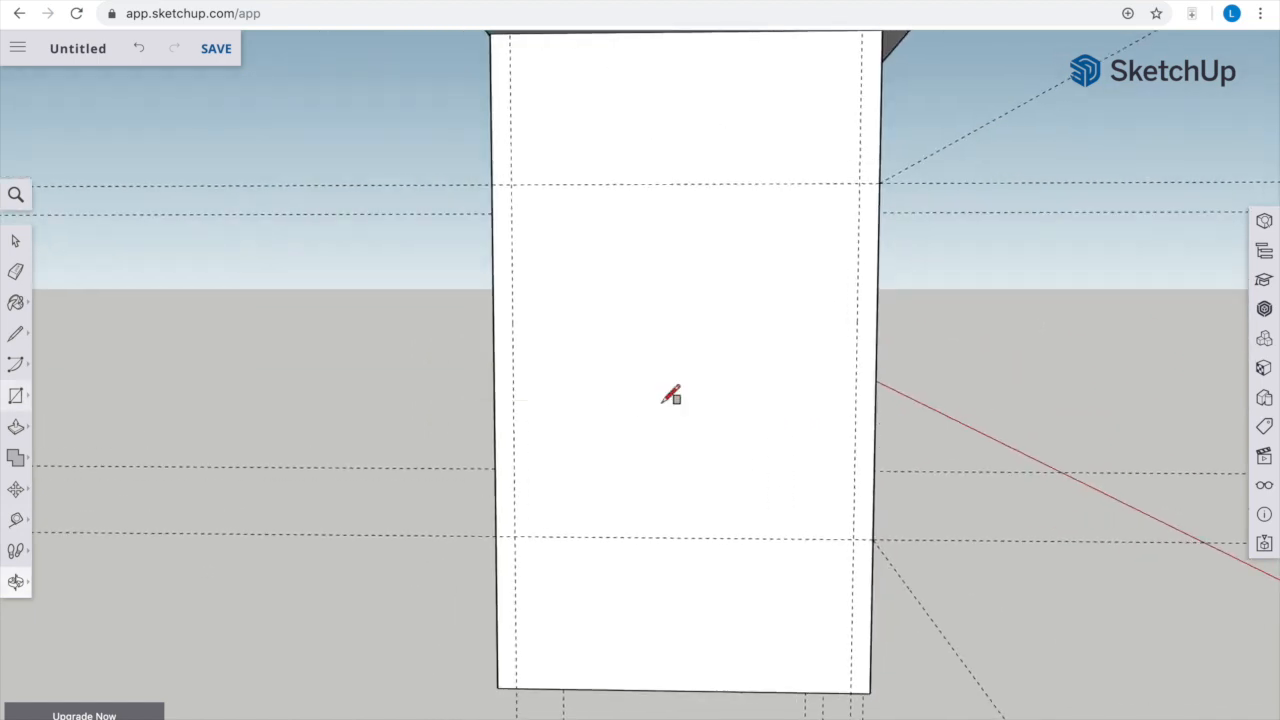
left_click(511, 185)
left_click(854, 538)
key("p")
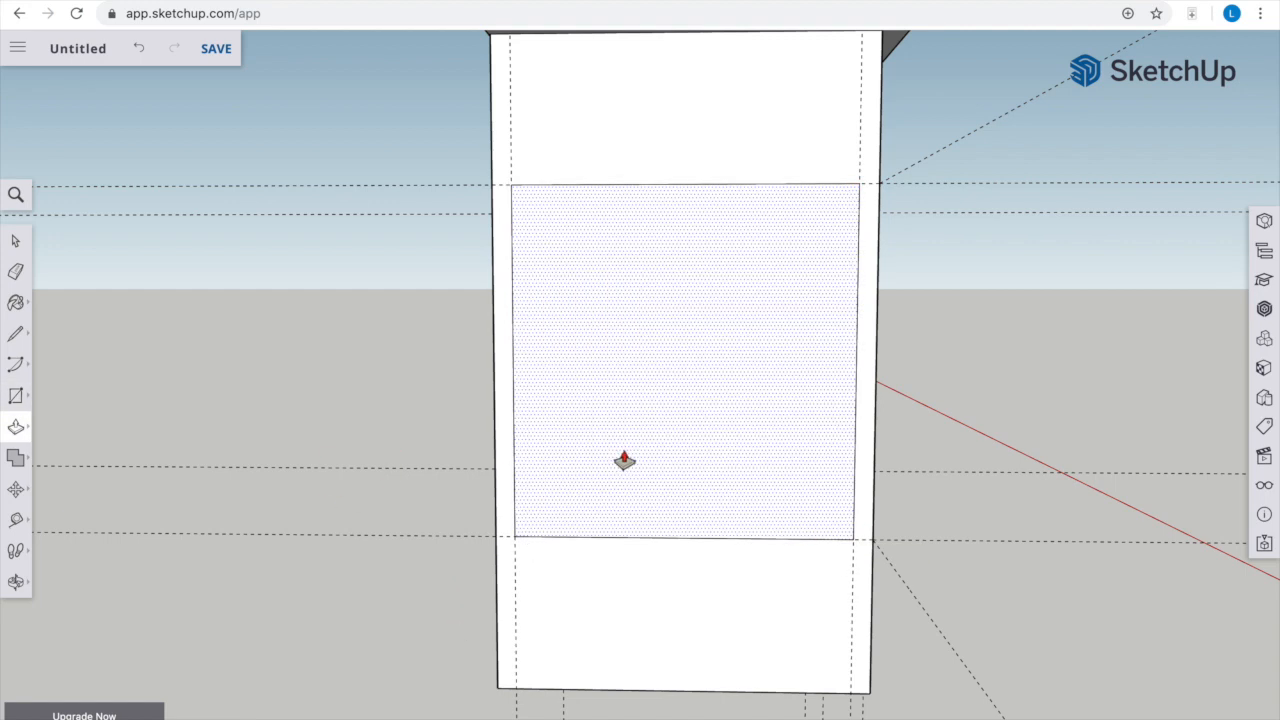
left_click_drag(608, 488, 641, 437)
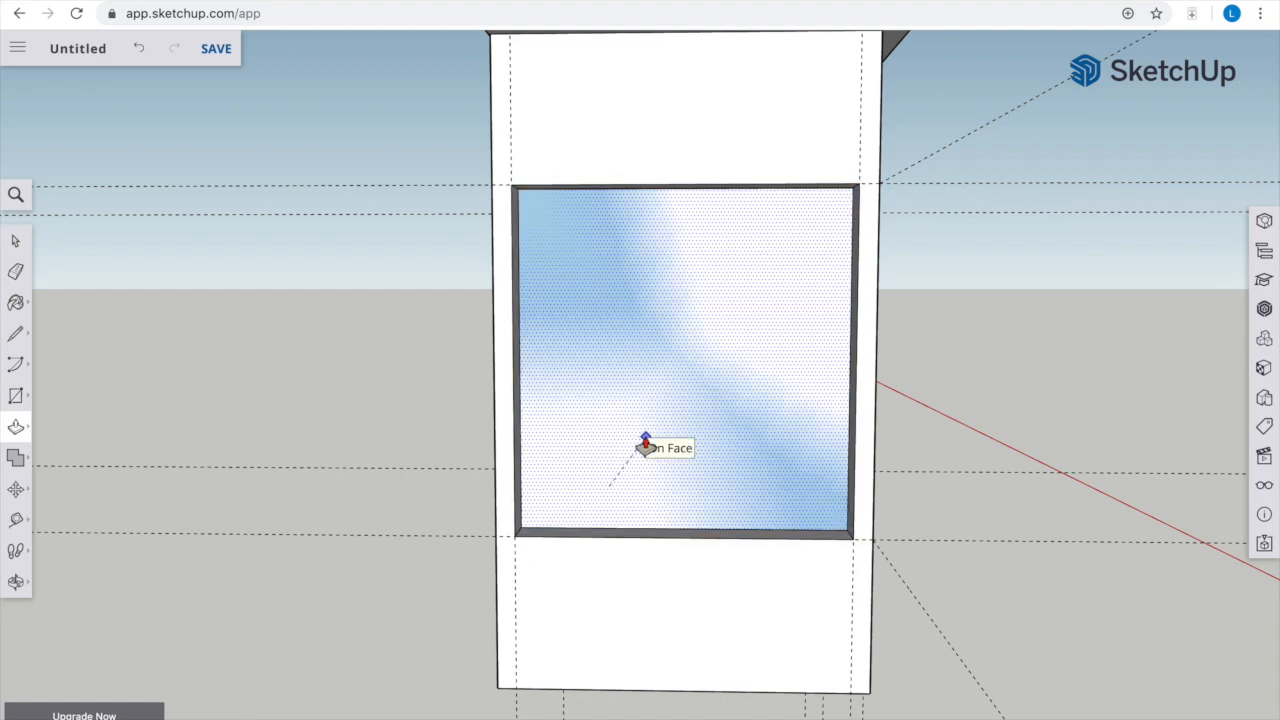
Finish the inward push on the opposite side face and delete the leftover recessed face to open it into the cabinet's interior
left_click(645, 445)
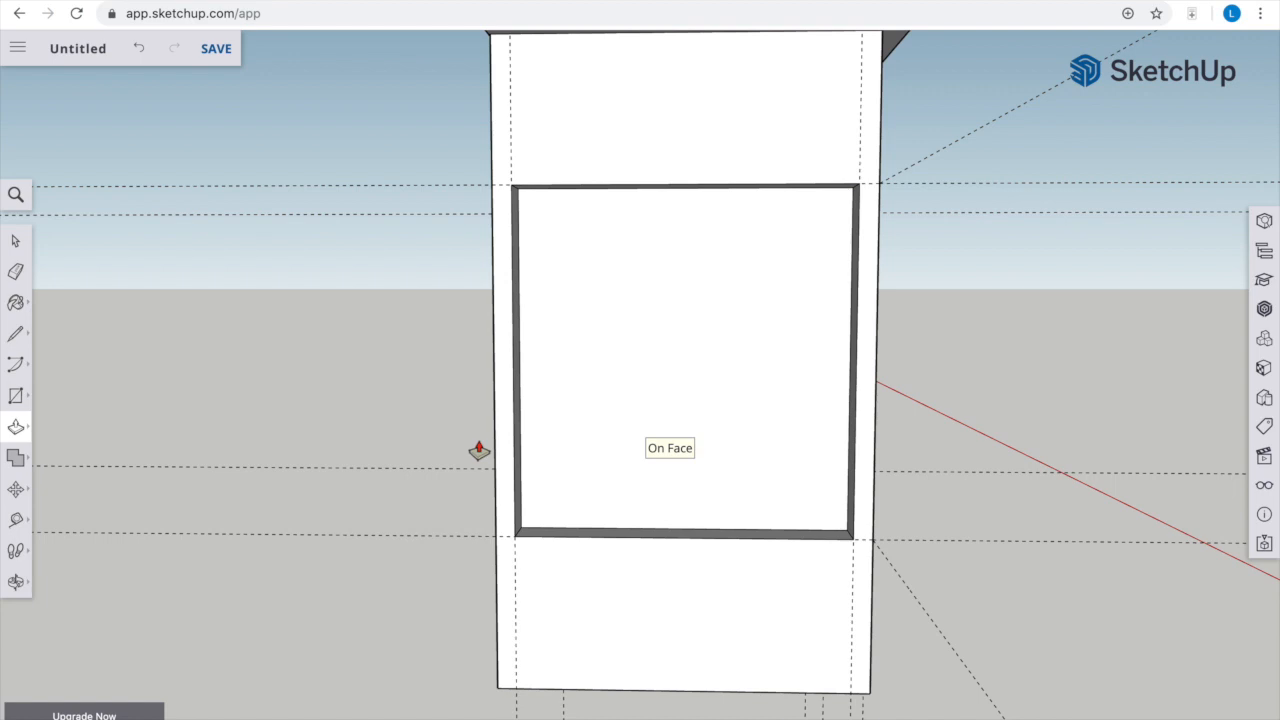
key("space")
left_click(678, 375)
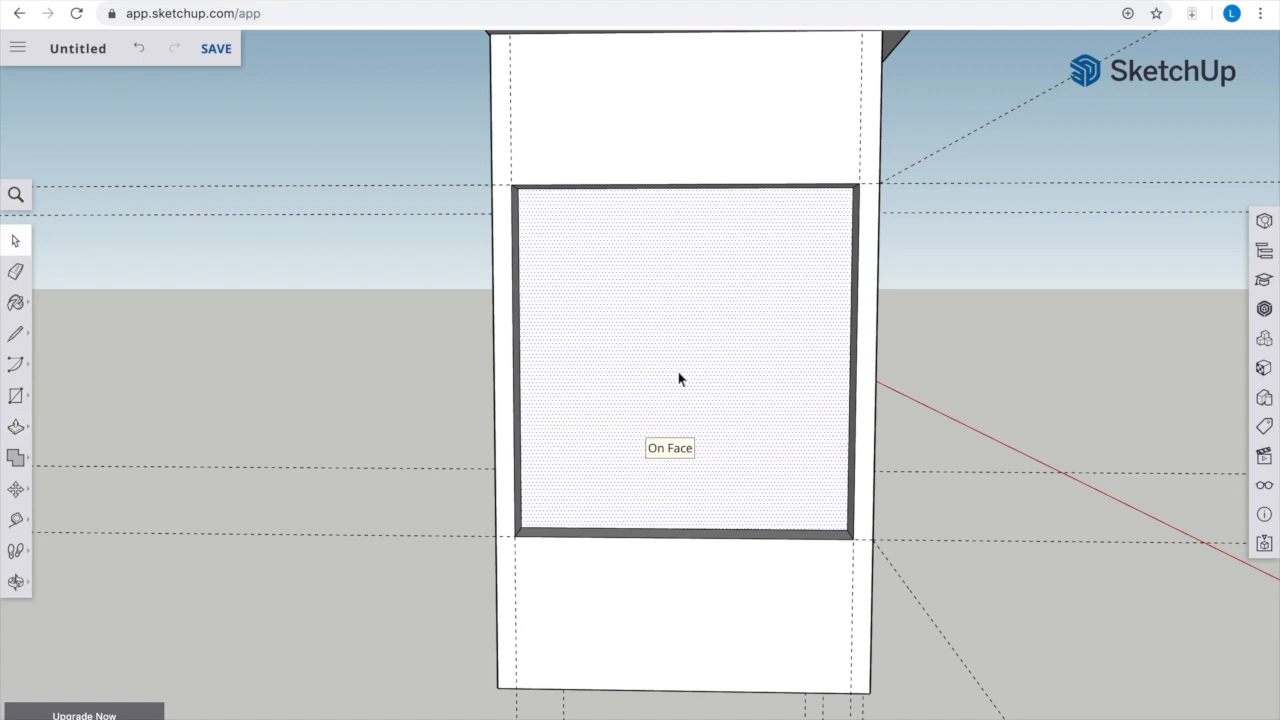
key("Delete")
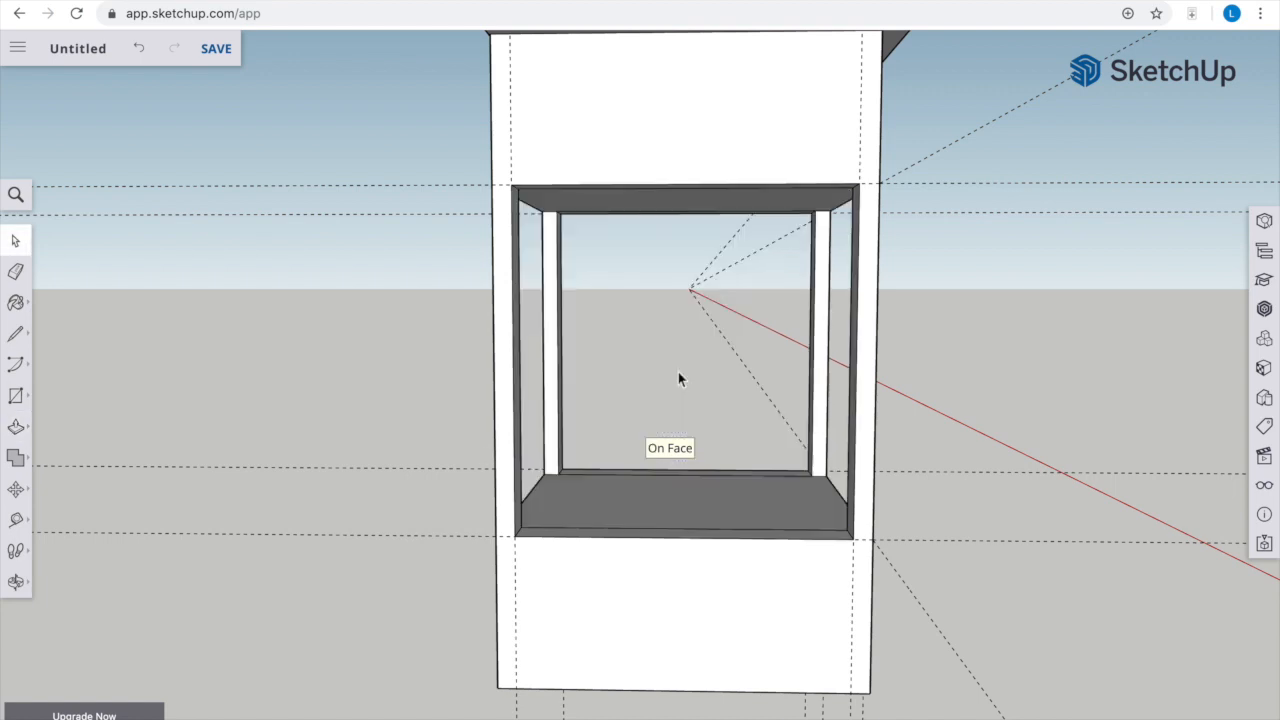
Examine the cabinet's interior floor and ceiling around the corner posts from above and below
key("o")
left_click_drag(1190, 335, 494, 522)
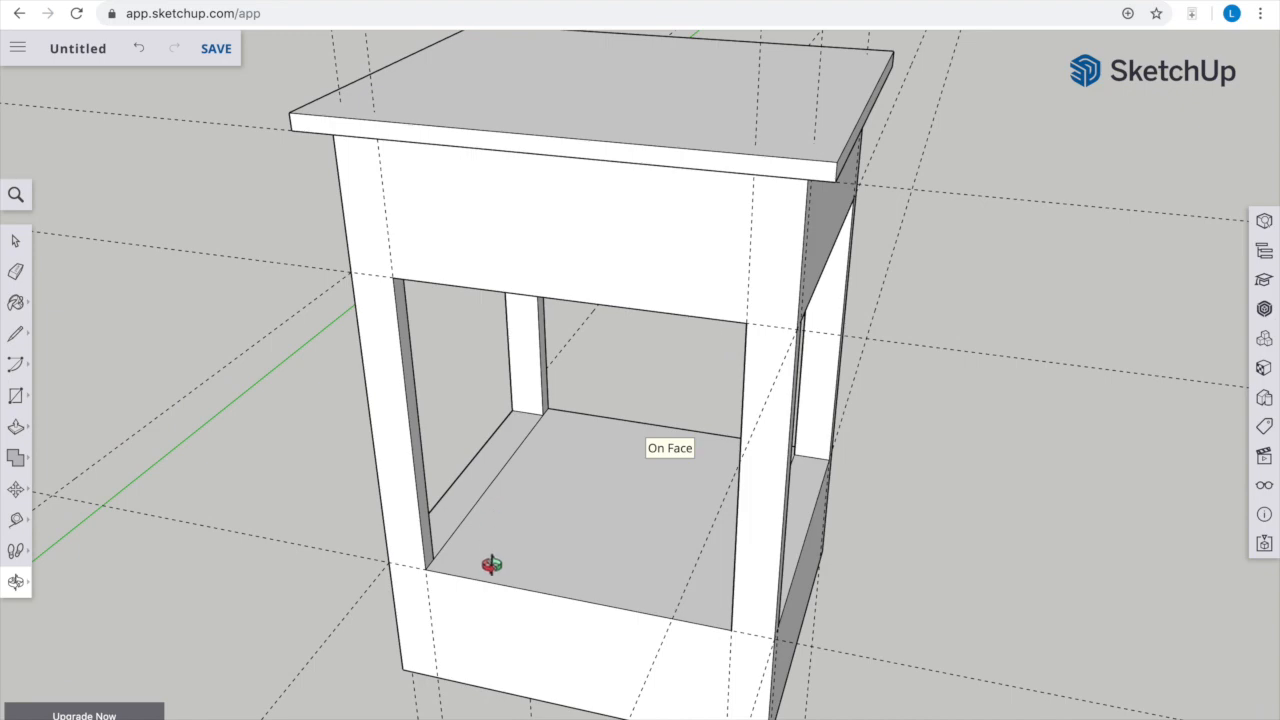
scroll(491, 565, "up", 5)
key("space")
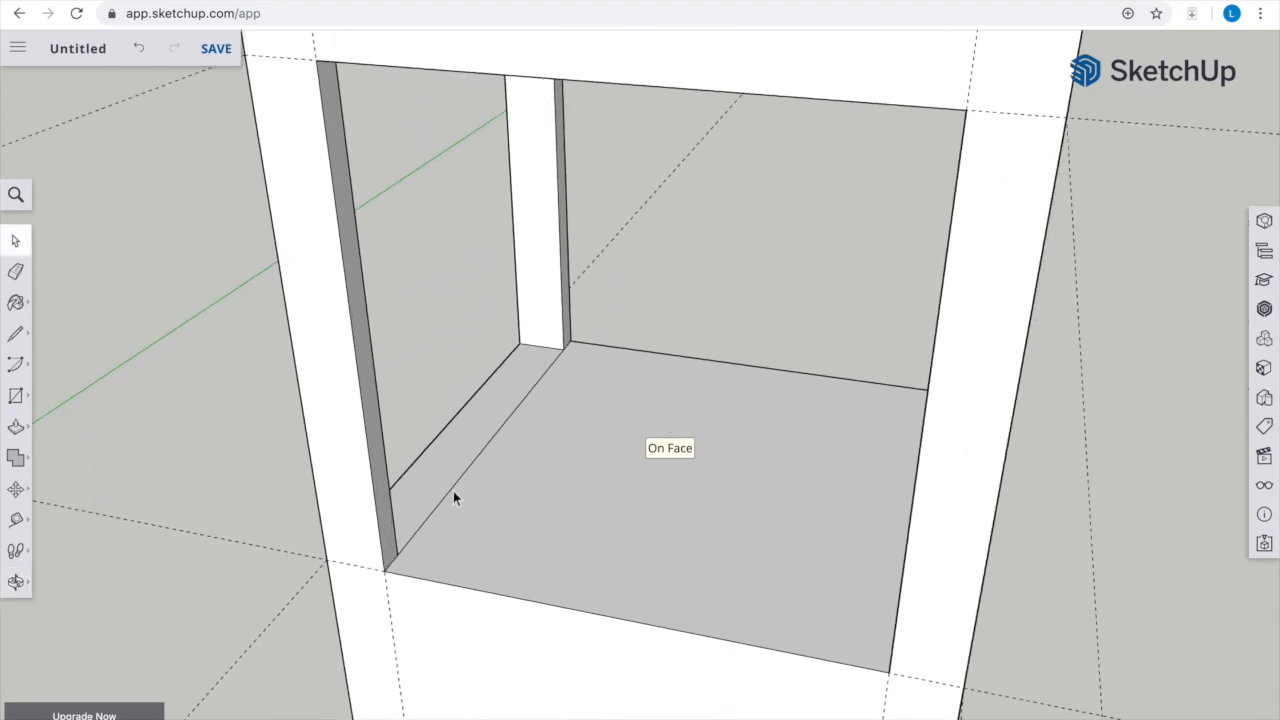
middle_click_drag(454, 489, 869, 455)
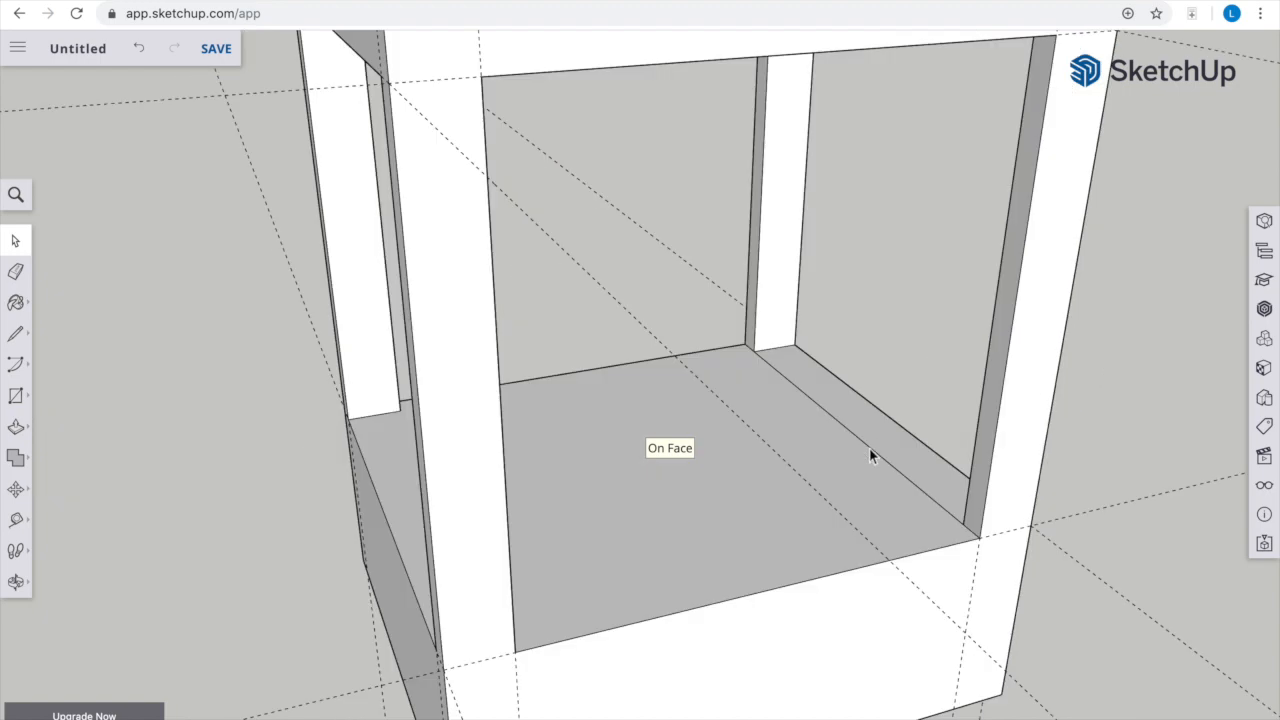
key("o")
left_click_drag(694, 524, 720, 199)
key("space")
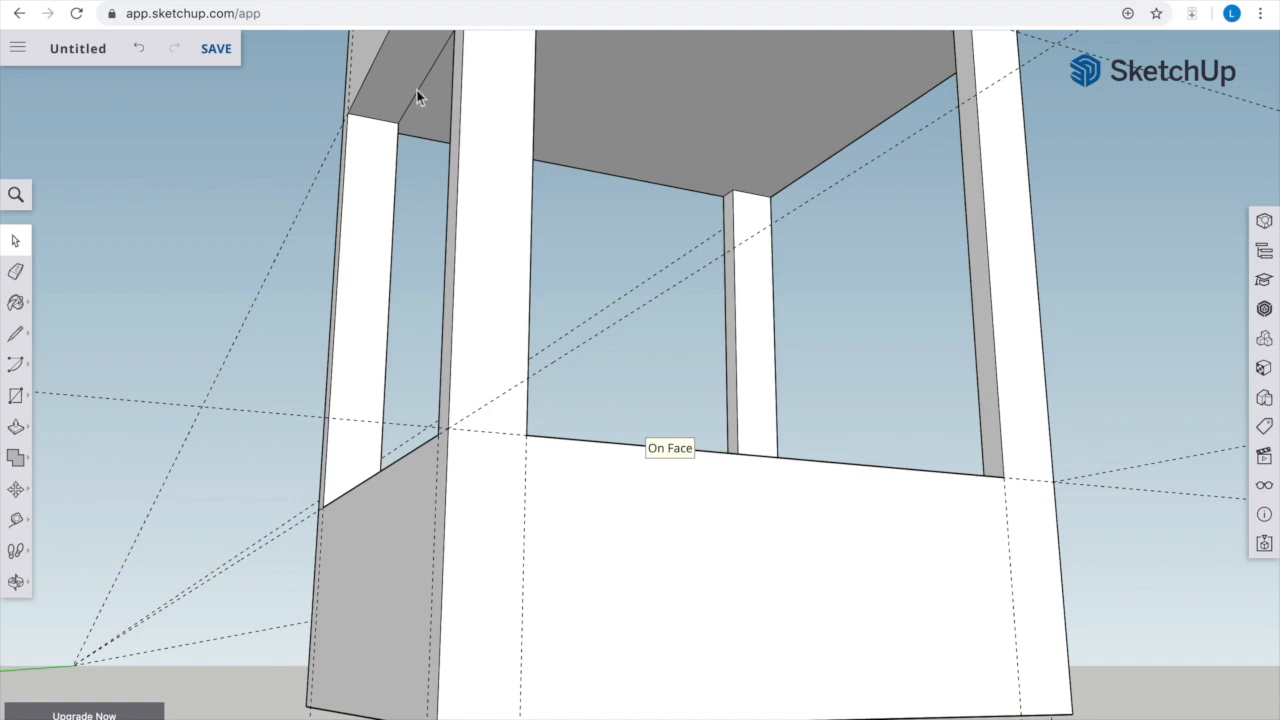
key("o")
left_click_drag(590, 86, 419, 328)
scroll(380, 289, "down", 5)
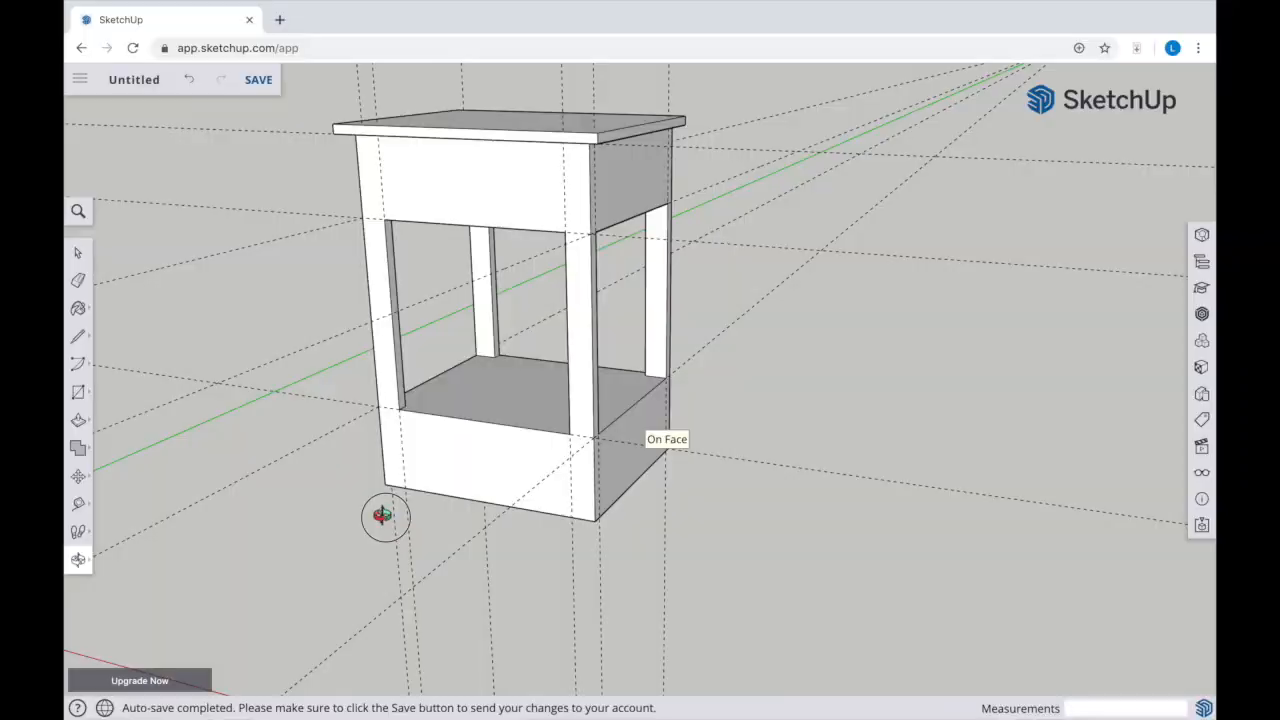
Place a guide 9/16" below the front opening and draw a 1' 1 1/2" by 5 9/16" rectangle from it to the bottom edge
left_click_drag(380, 514, 622, 367)
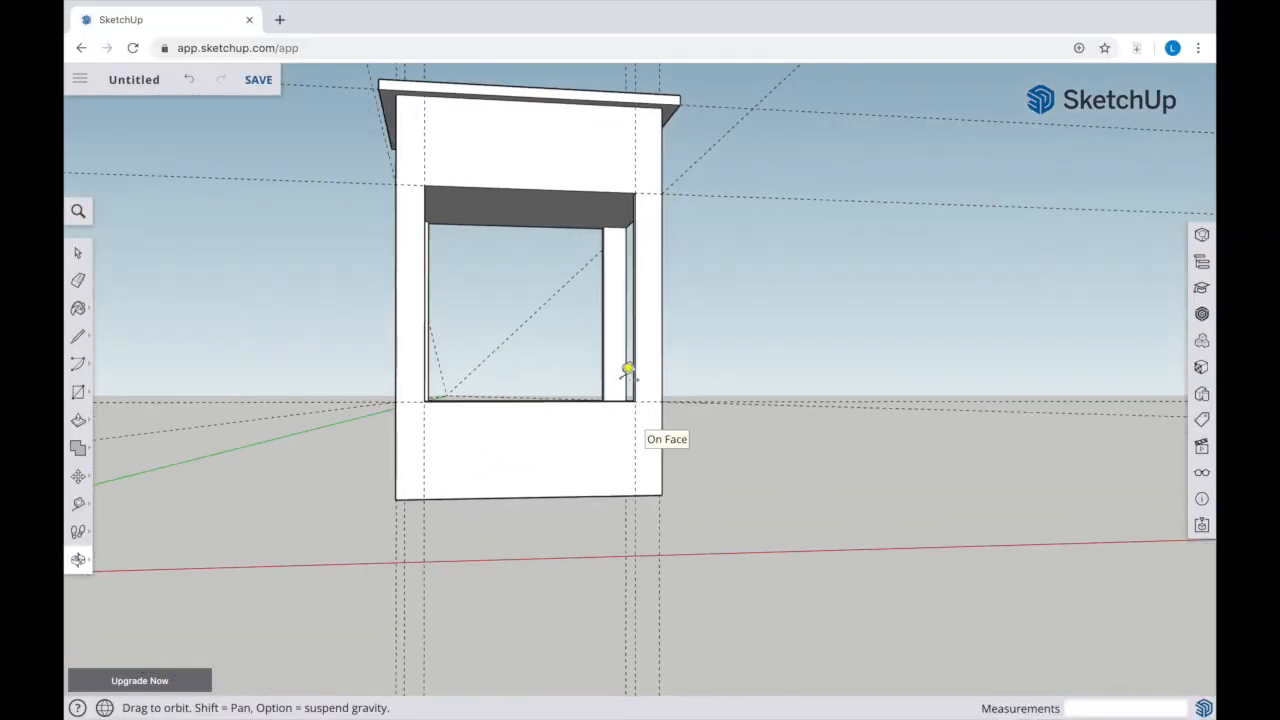
key("t")
left_click(549, 400)
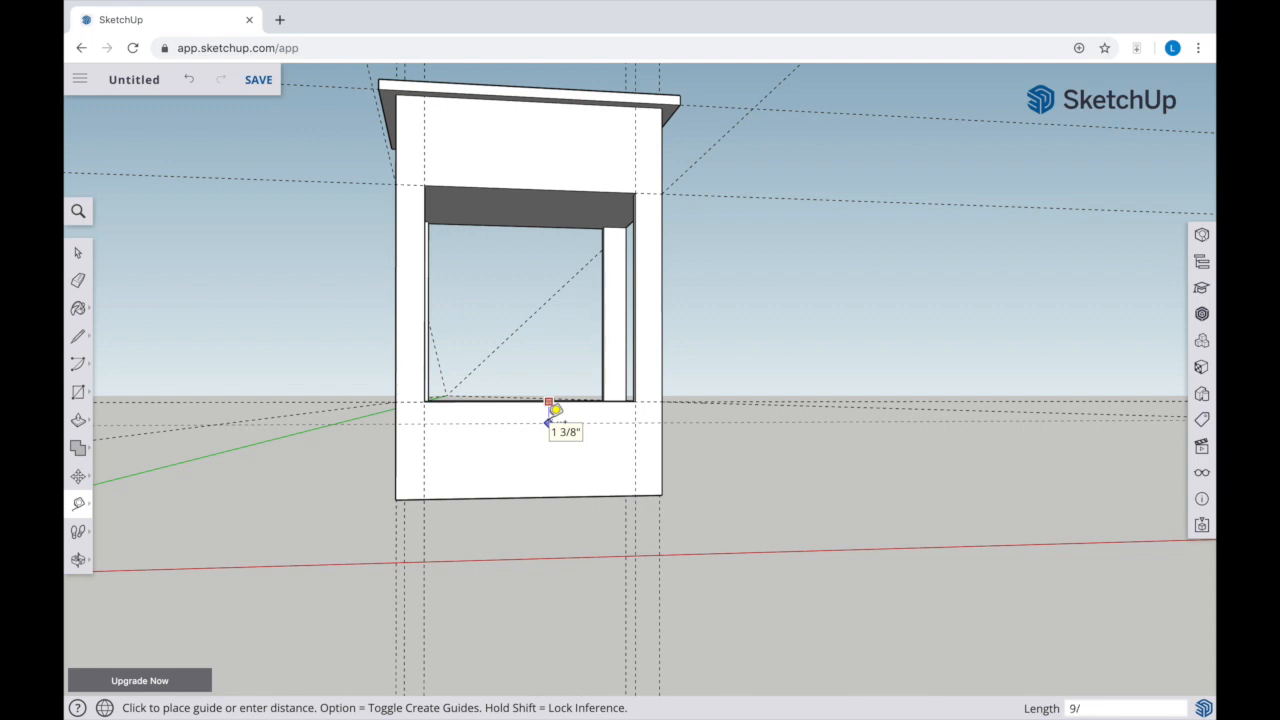
left_click(555, 410)
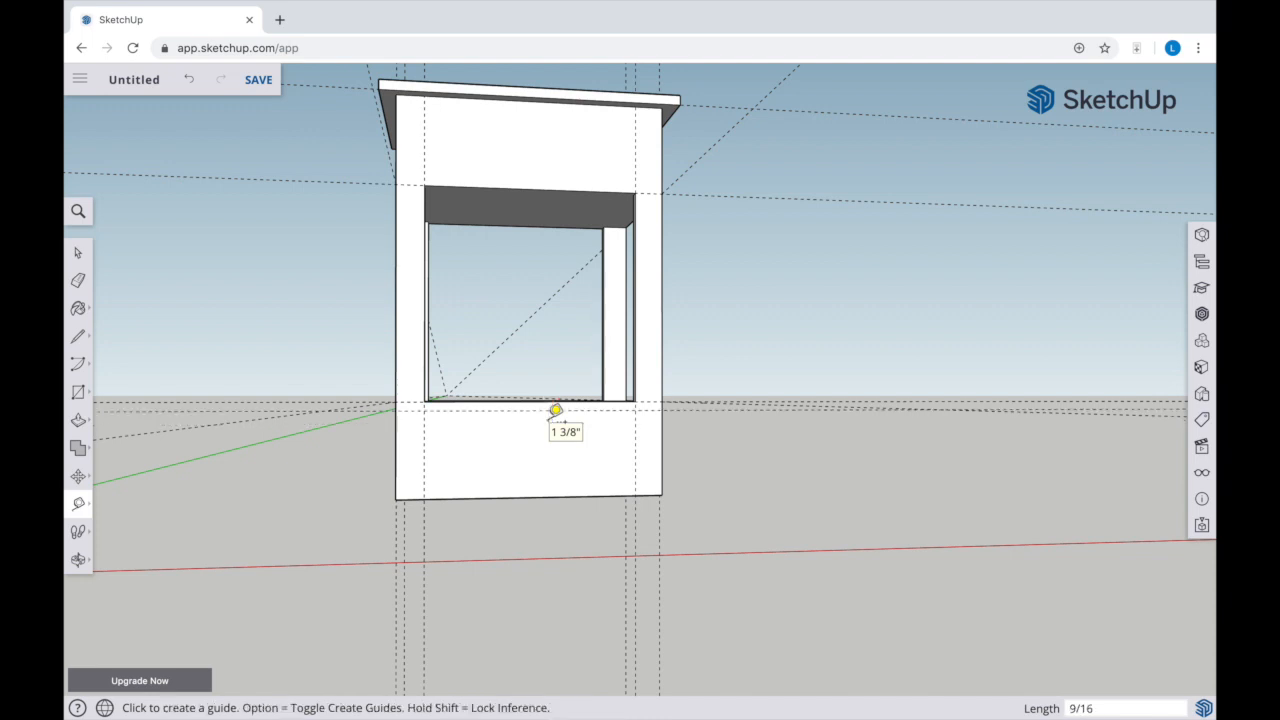
key("r")
left_click(424, 498)
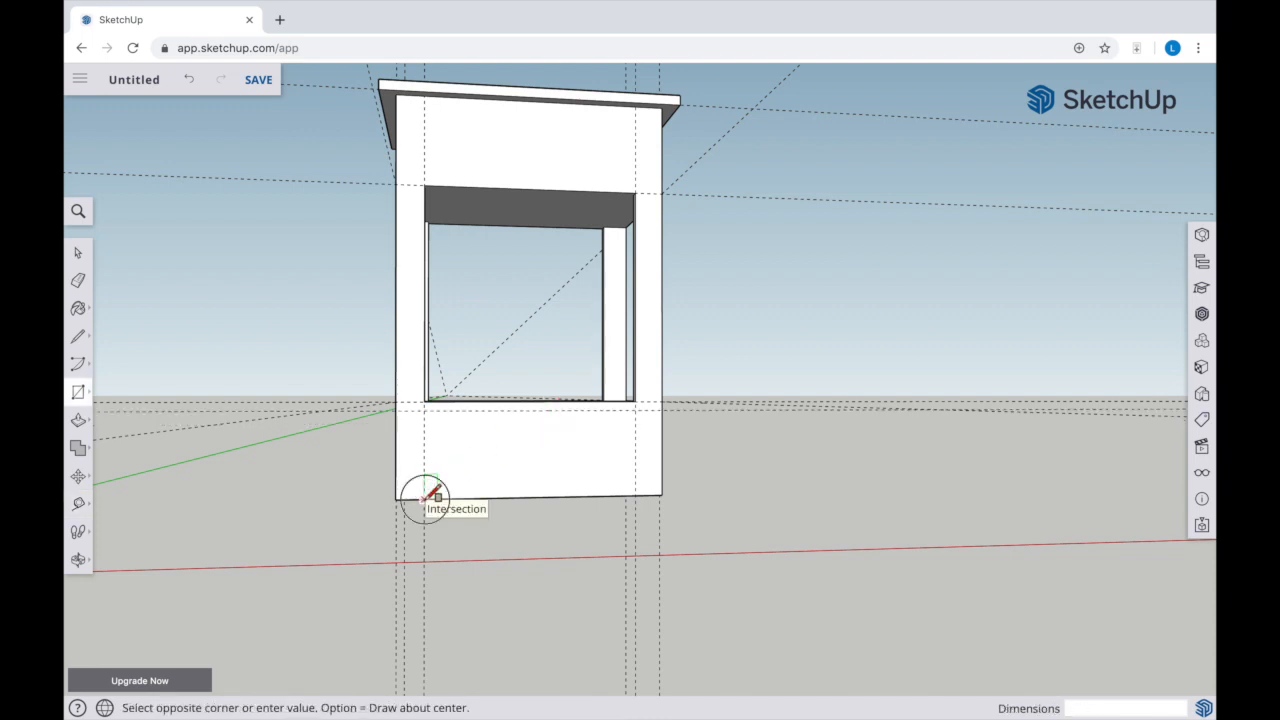
left_click(637, 409)
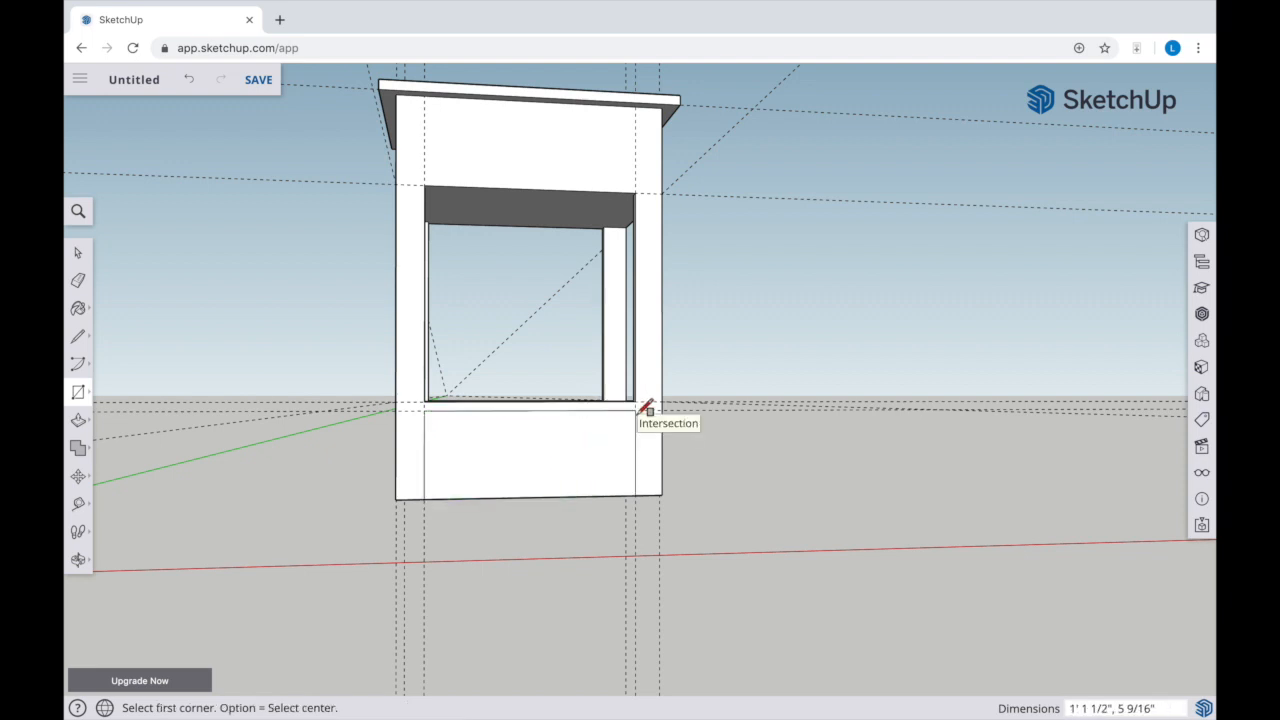
key("p")
left_click(471, 497)
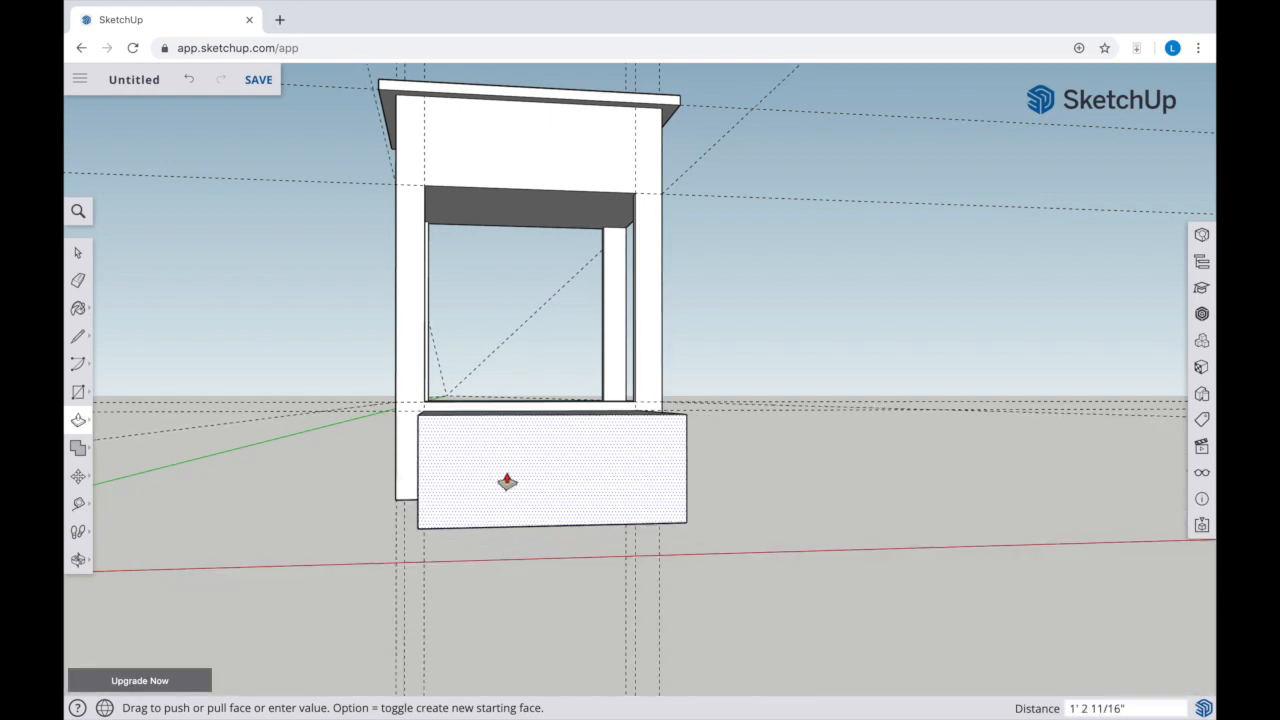
left_click(508, 477)
Push the lower front rectangle 1' 2 11/16" inward, through to the back of the cabinet
key("o")
left_click_drag(517, 463, 396, 540)
key("r")
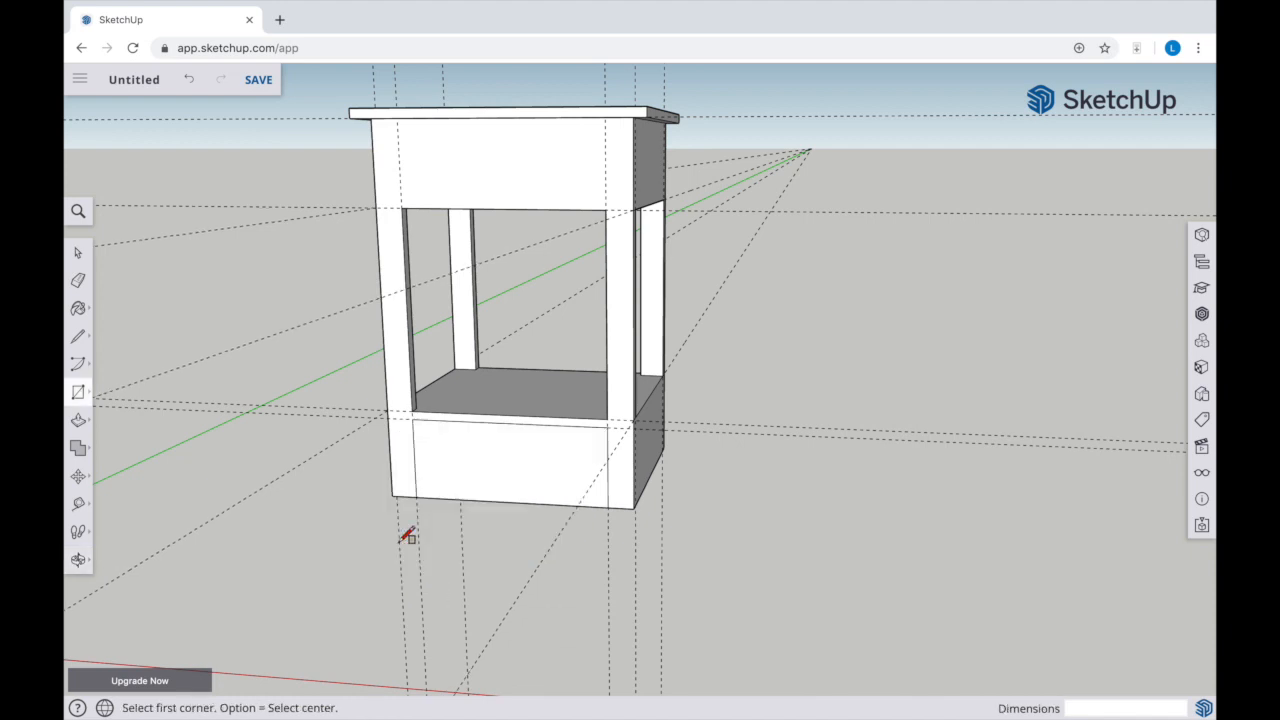
key("p")
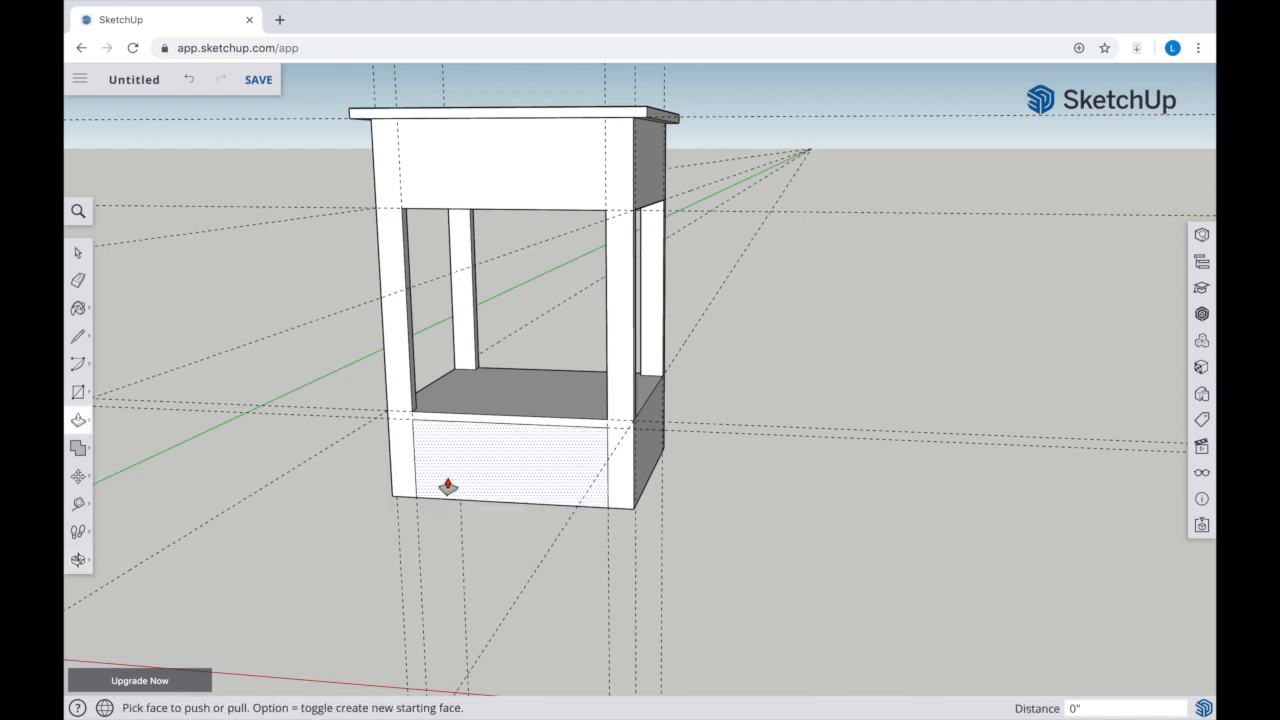
left_click(443, 489)
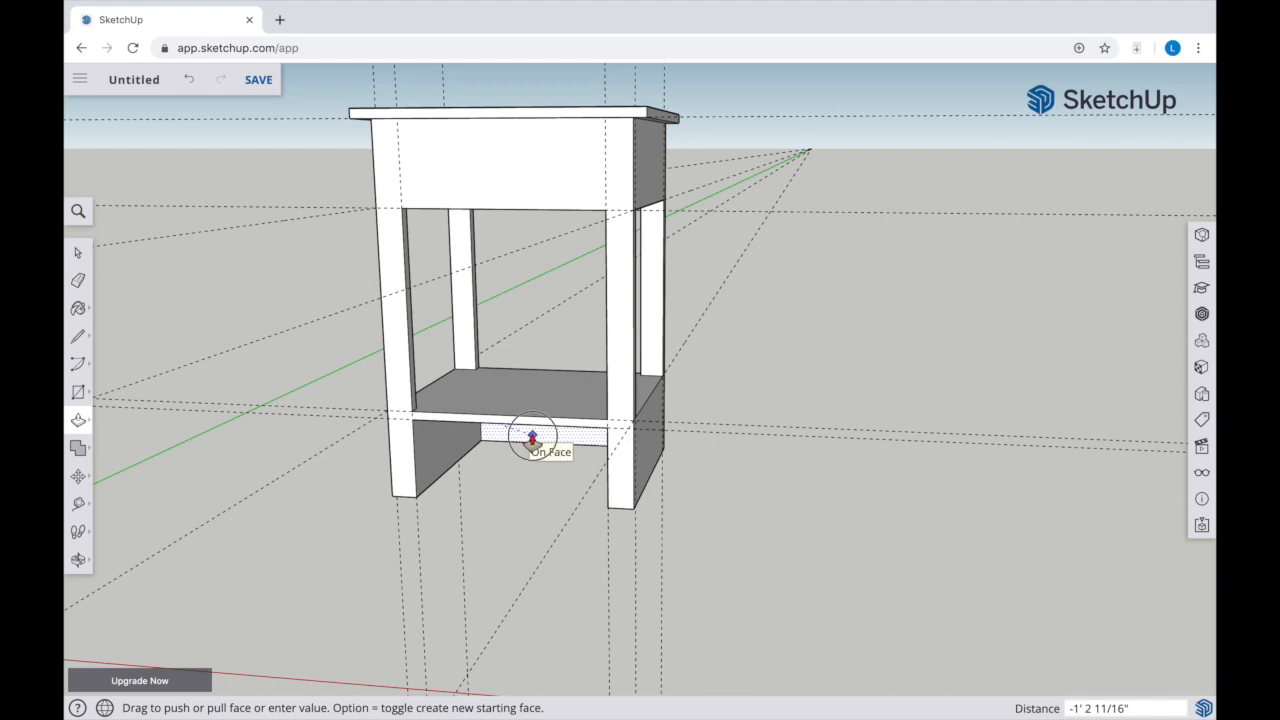
left_click(532, 440)
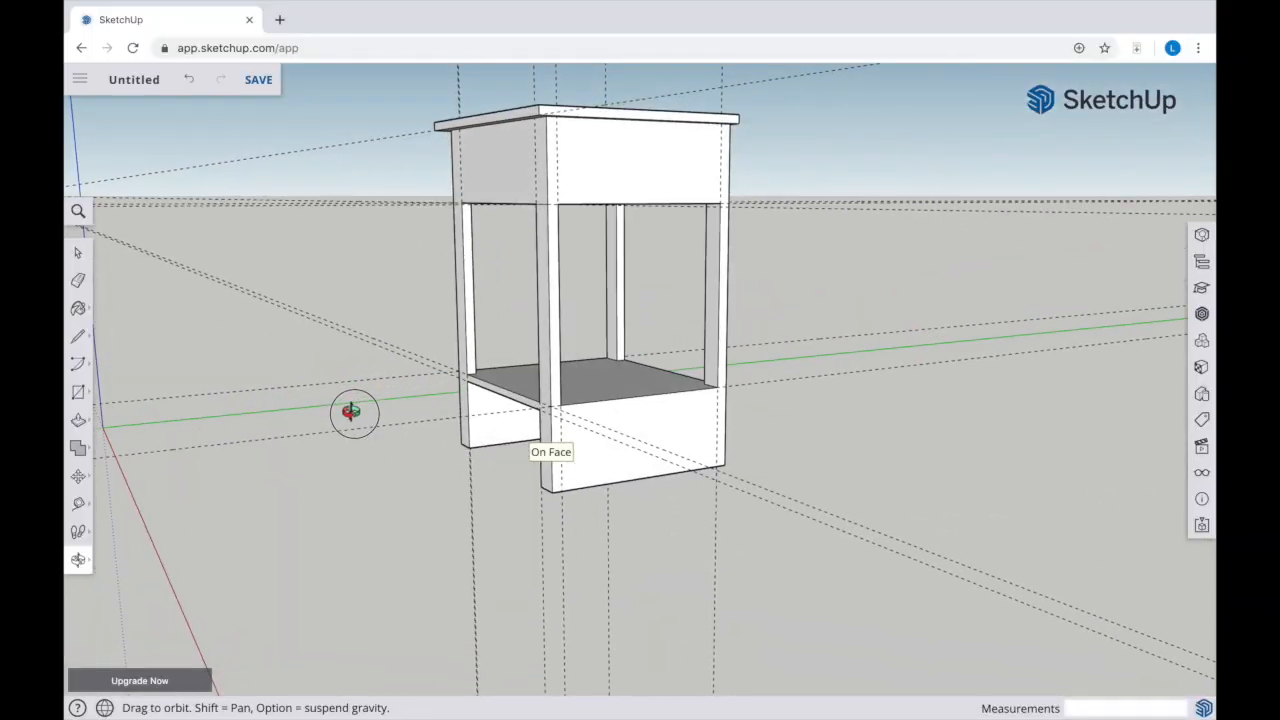
Place a guide 9/16" below the side opening and draw a 1' 1 3/16" by 5 9/16" rectangle from it to the bottom edge
key("t")
left_click(645, 396)
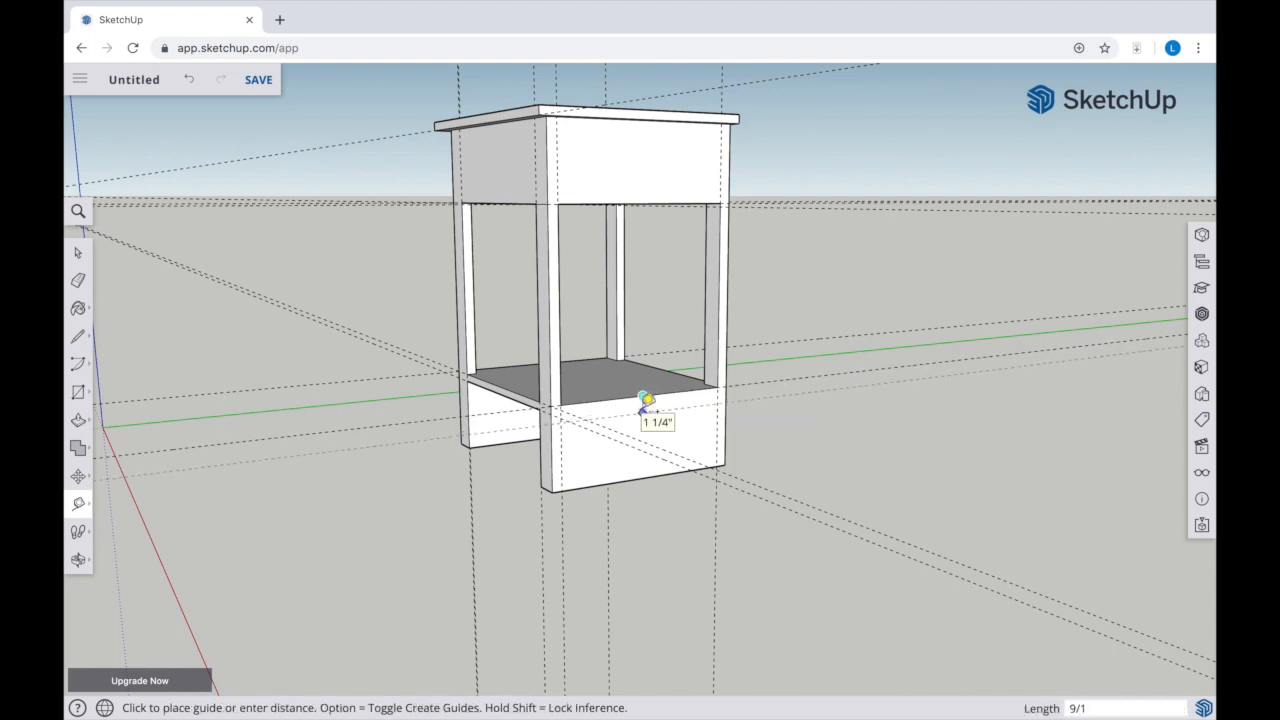
left_click(647, 401)
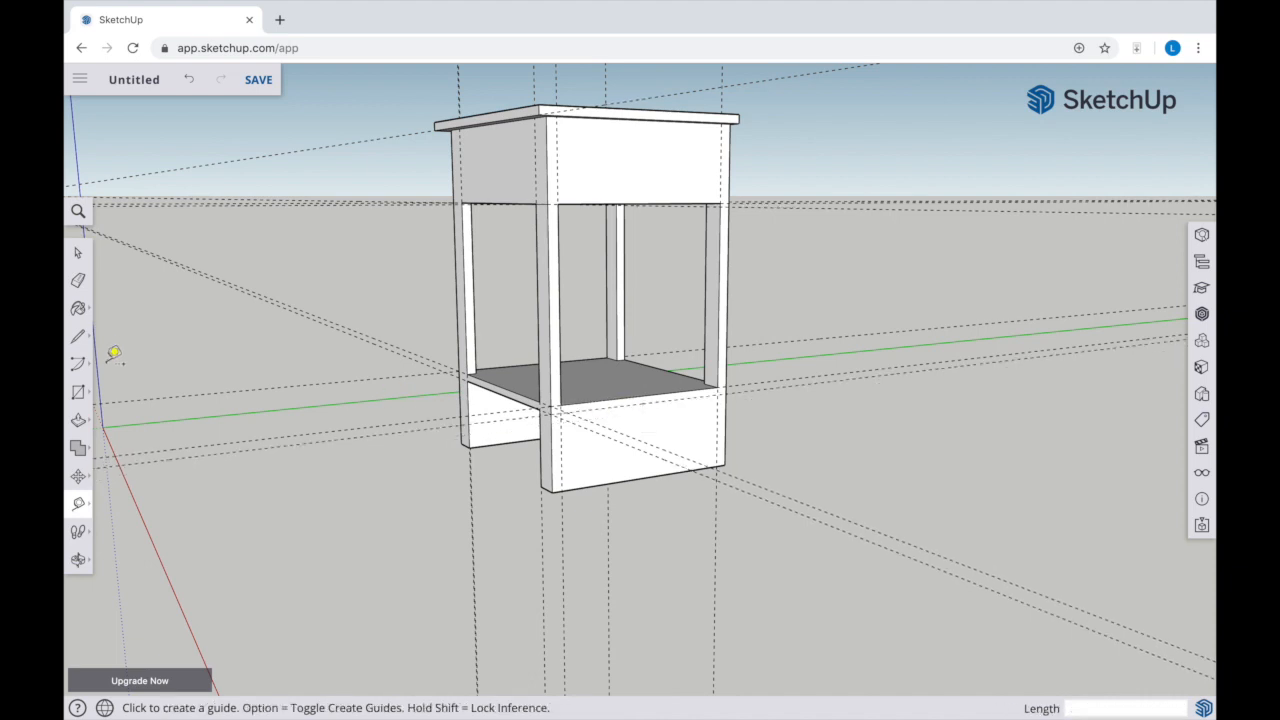
left_click(78, 392)
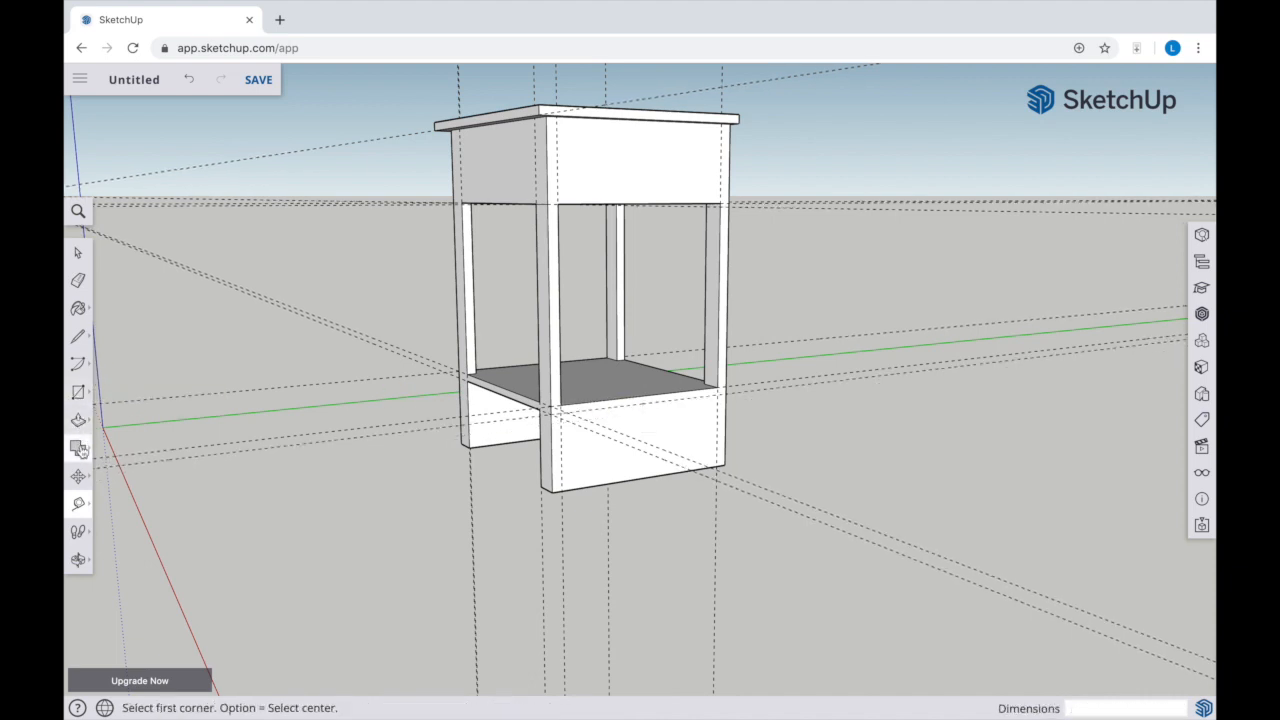
left_click(563, 490)
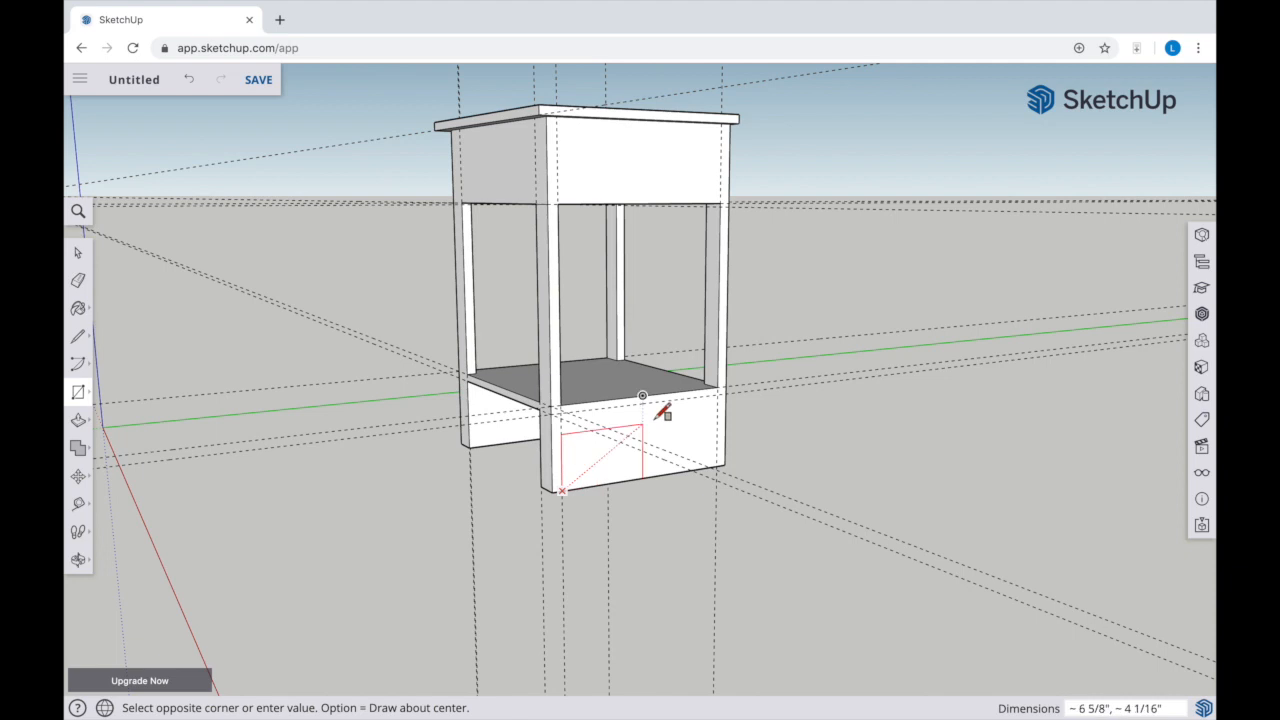
left_click(725, 391)
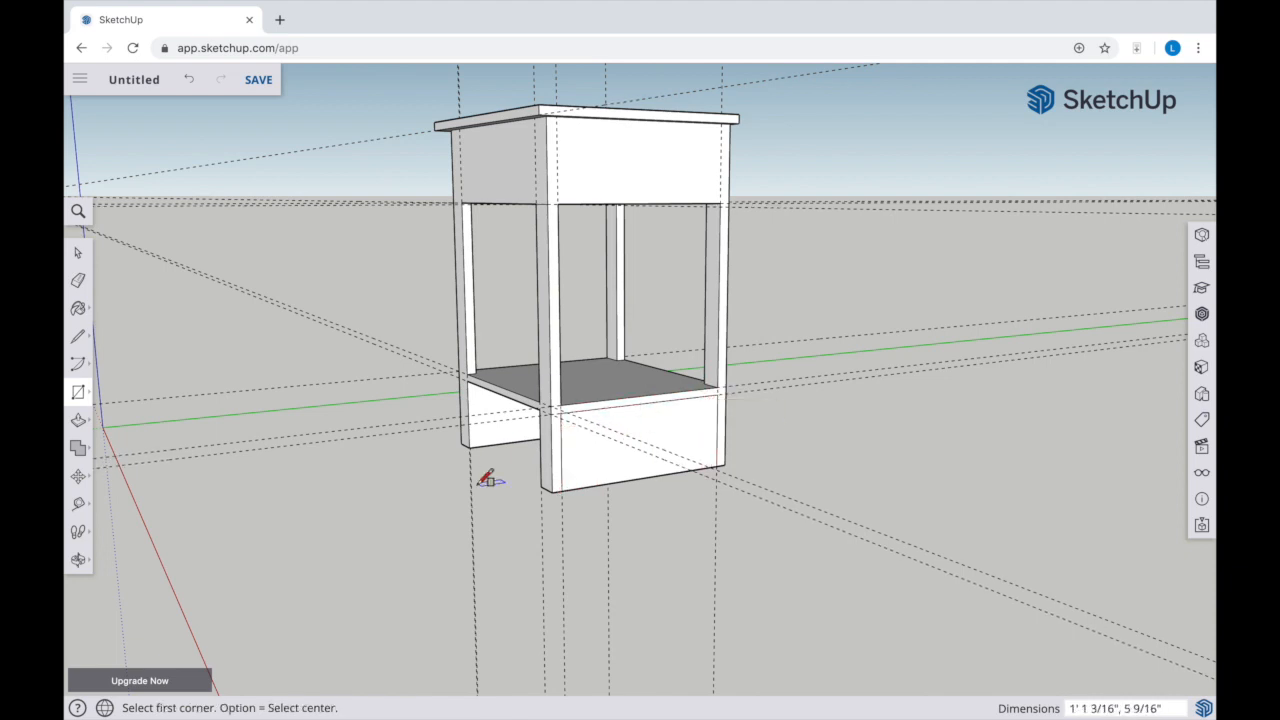
Push the lower side rectangle 1 3/4" inward and delete the leftover face to open the space beneath the shelf
key("p")
left_click(594, 480)
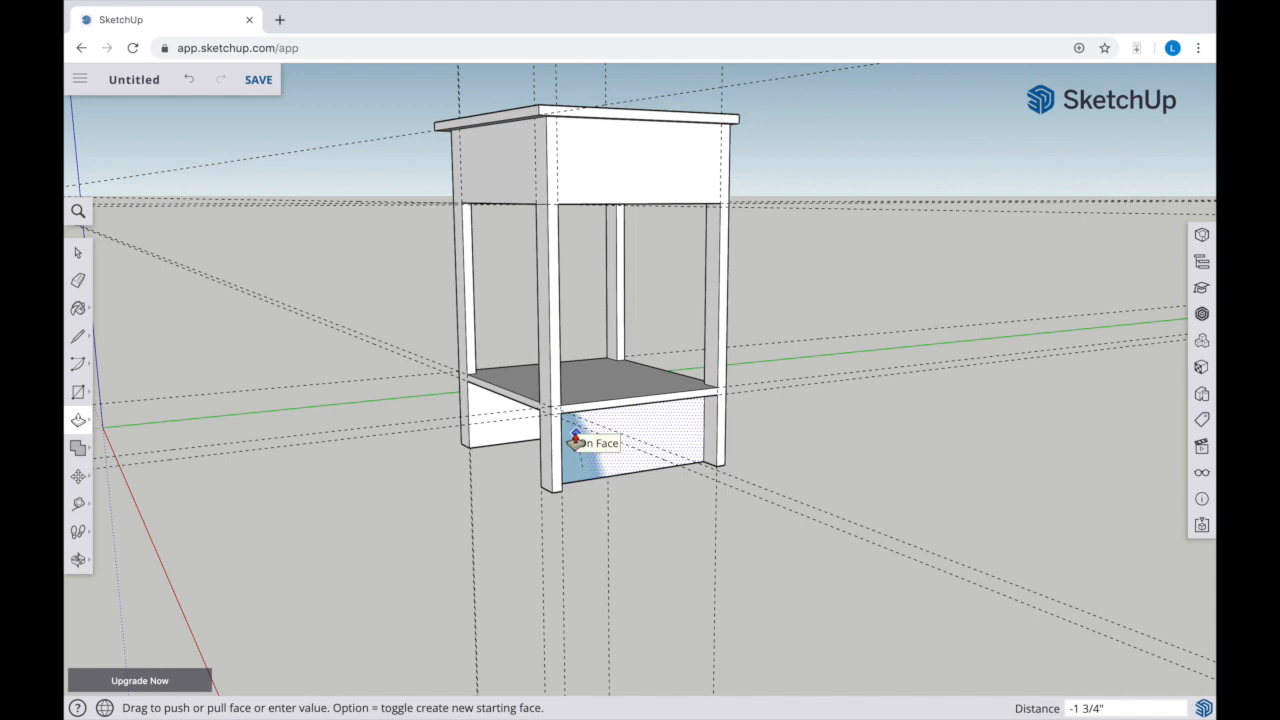
left_click(575, 438)
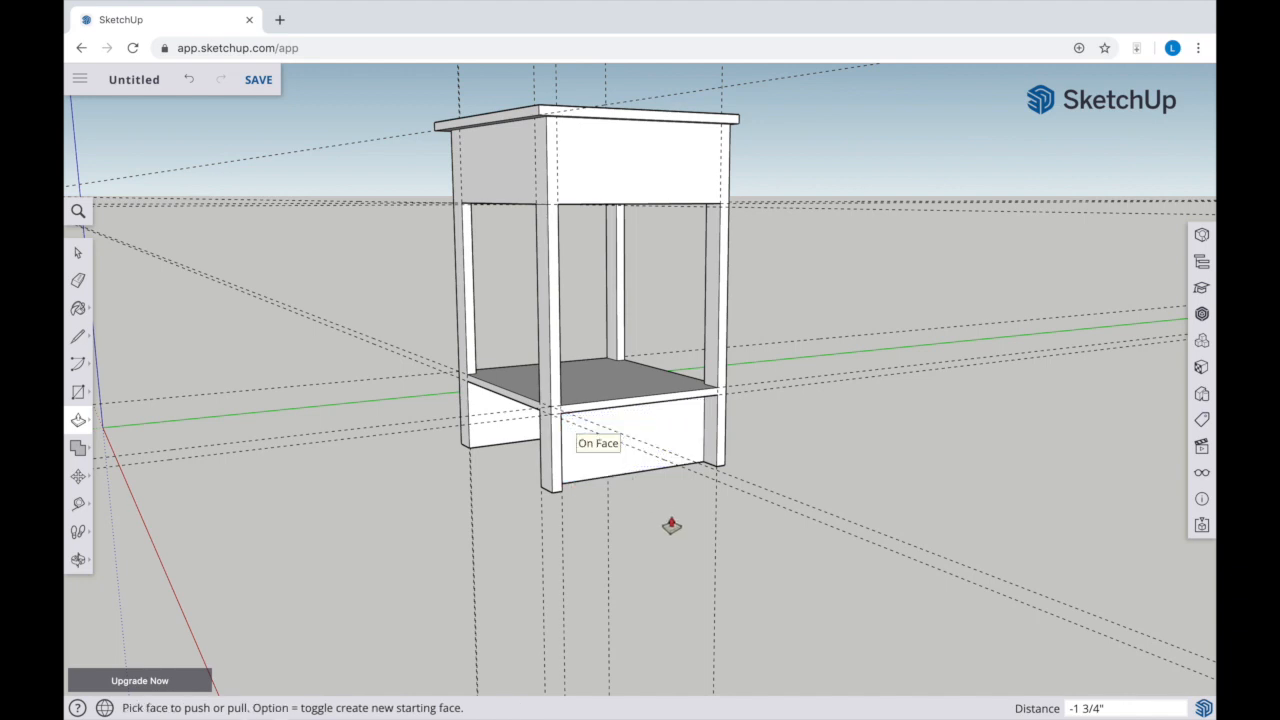
key("space")
left_click(673, 439)
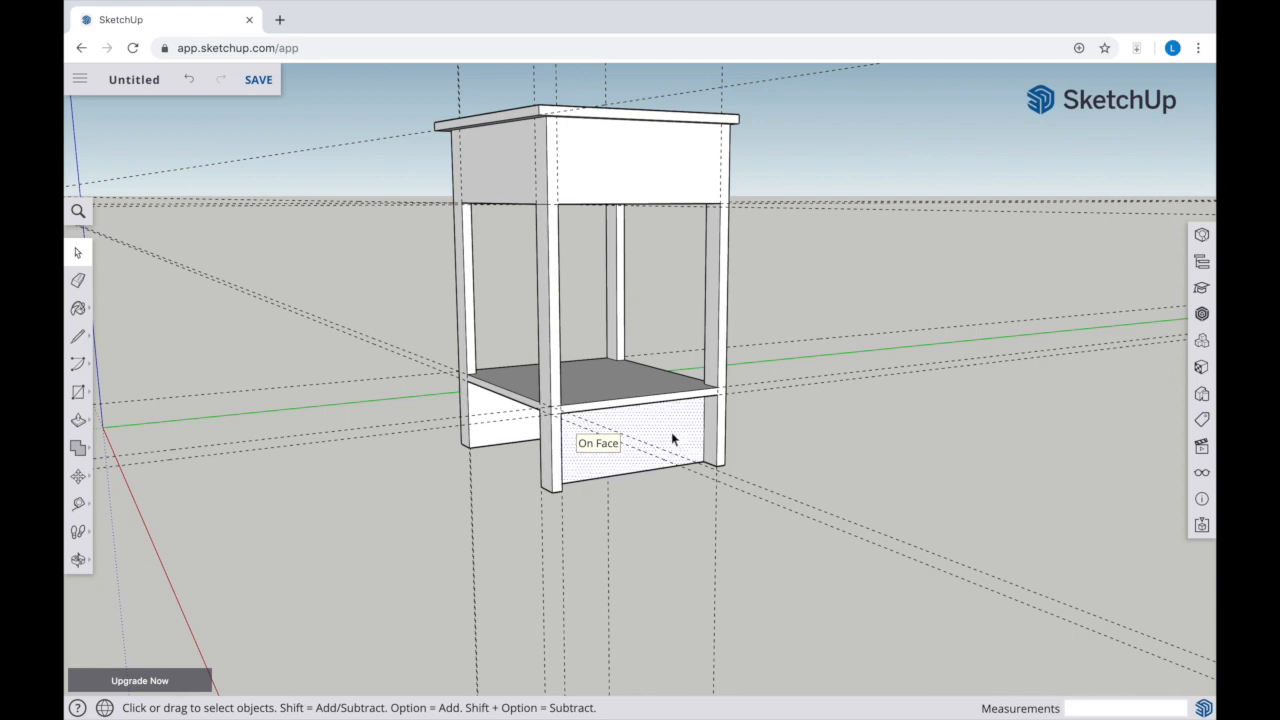
key("Delete")
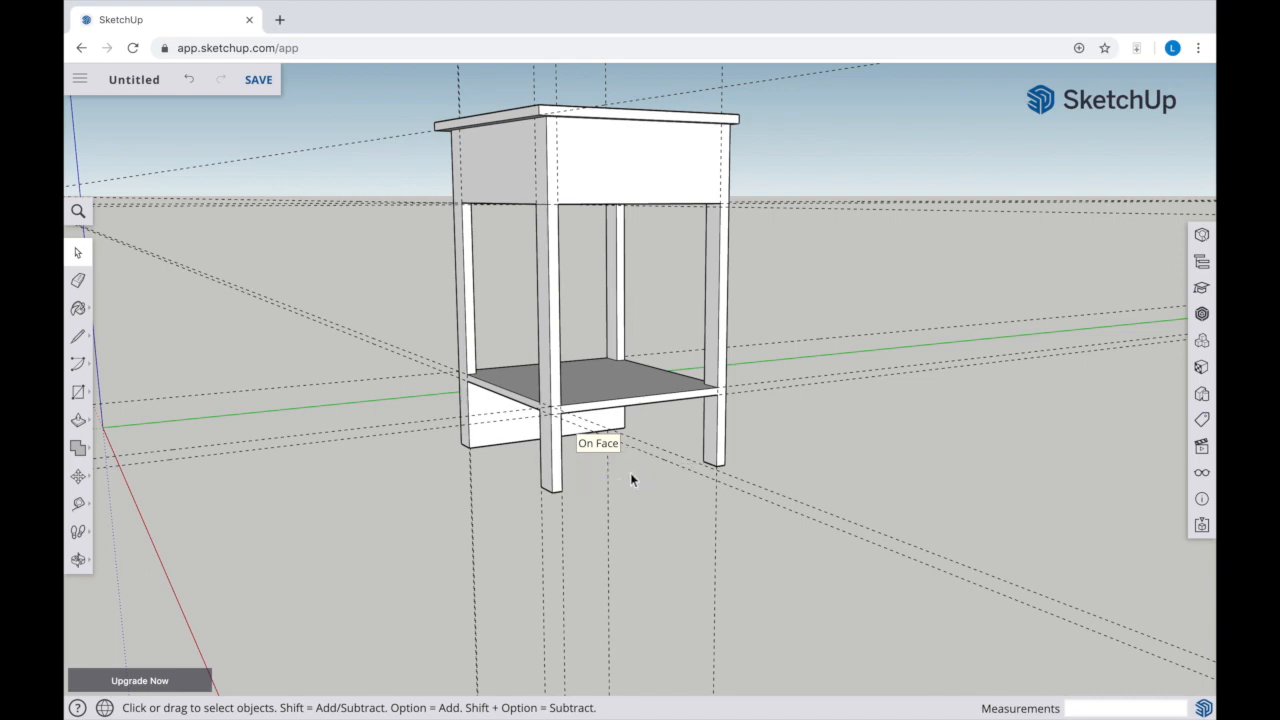
Place a guide 9/16" below the opening's bottom edge on the opposite side face
key("o")
left_click_drag(380, 508, 588, 507)
key("t")
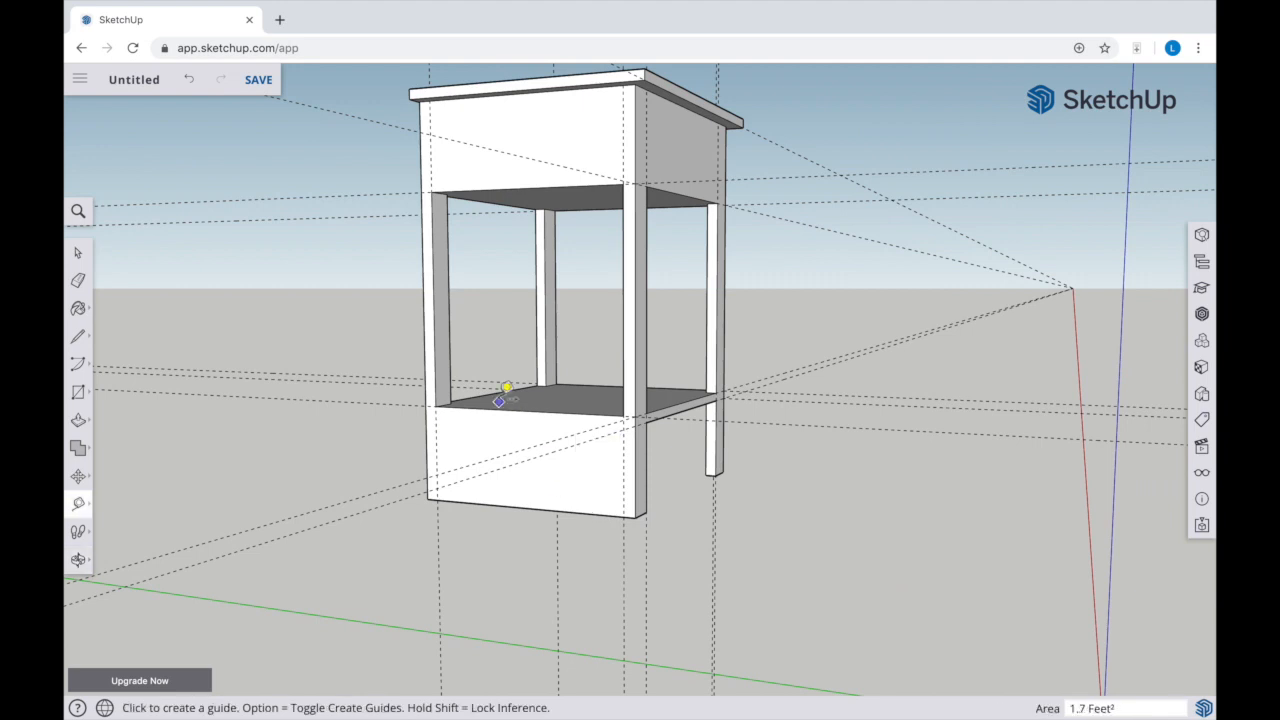
left_click(511, 413)
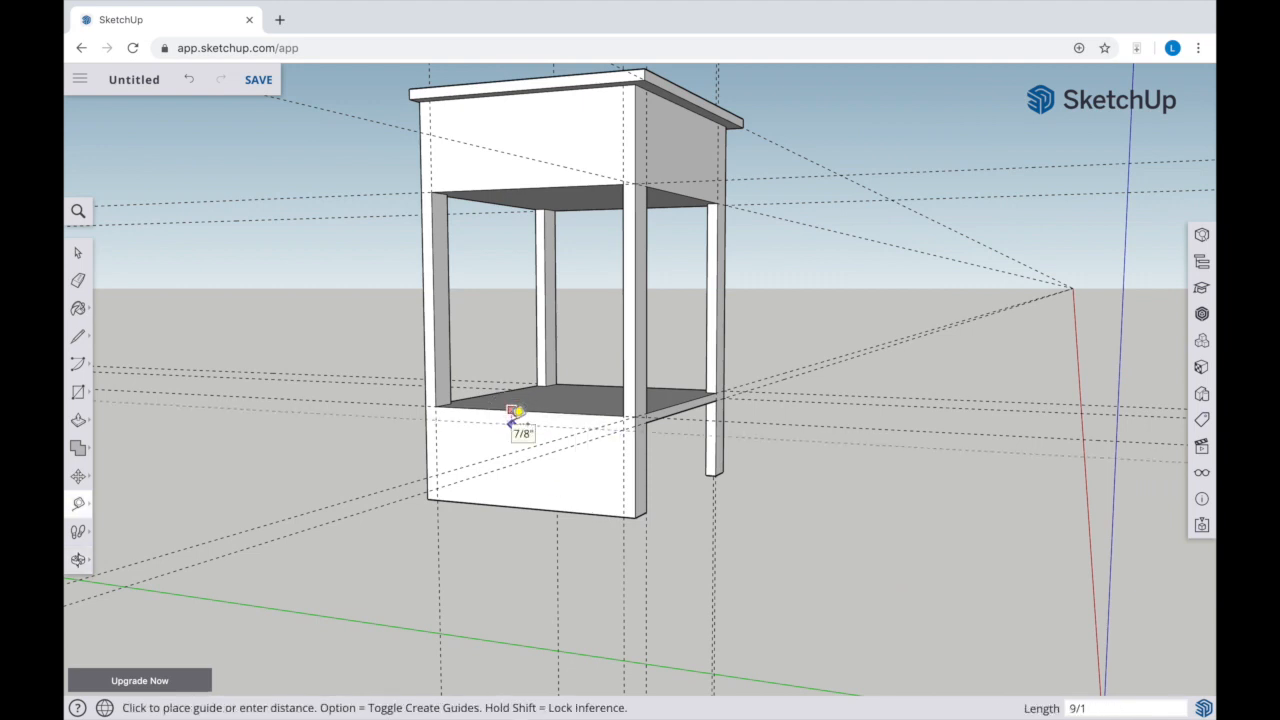
left_click(516, 414)
key("r")
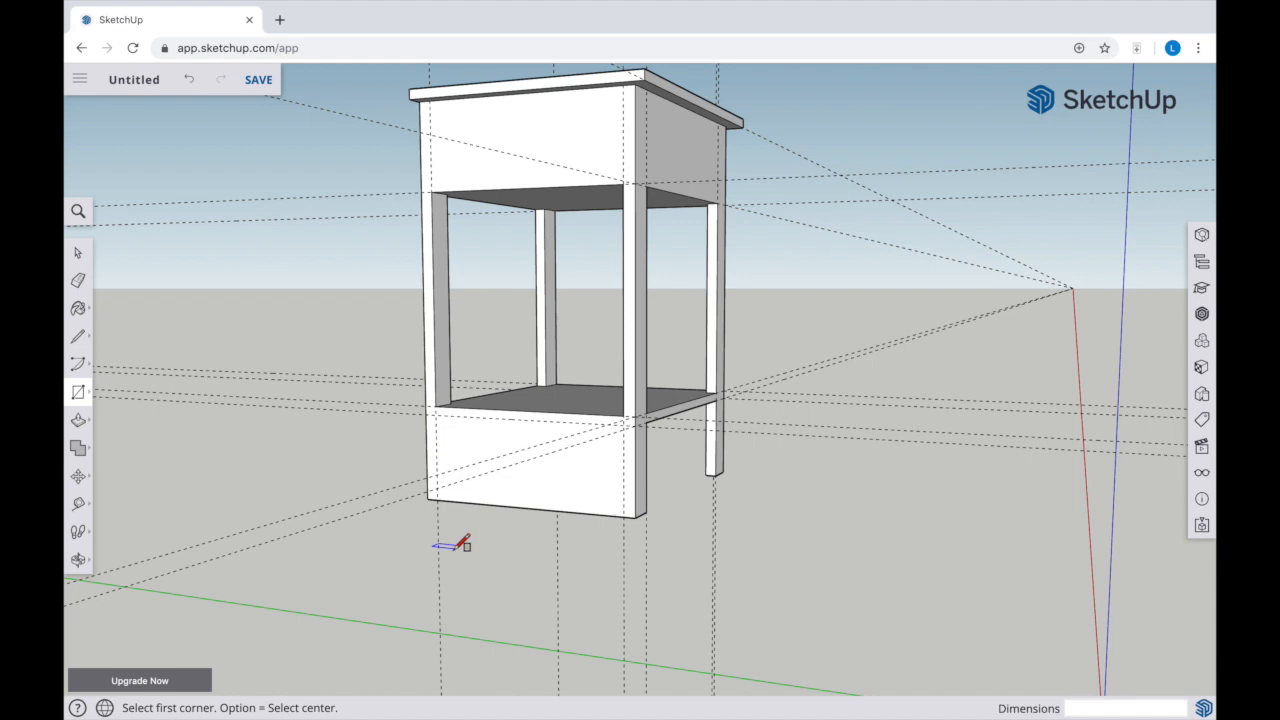
Erase the horizontal guides and the outermost vertical guide around the opposite side face
key("e")
mouse_move(358, 369)
left_mouse_down()
mouse_move(397, 497)
mouse_move(437, 533)
mouse_move(355, 398)
mouse_move(360, 412)
left_mouse_up()
left_click_drag(362, 192, 366, 212)
left_click(382, 117)
Place new guides just below the opposite side's opening and along its leg edge, and draw a rectangle from them to the bottom edge
key("t")
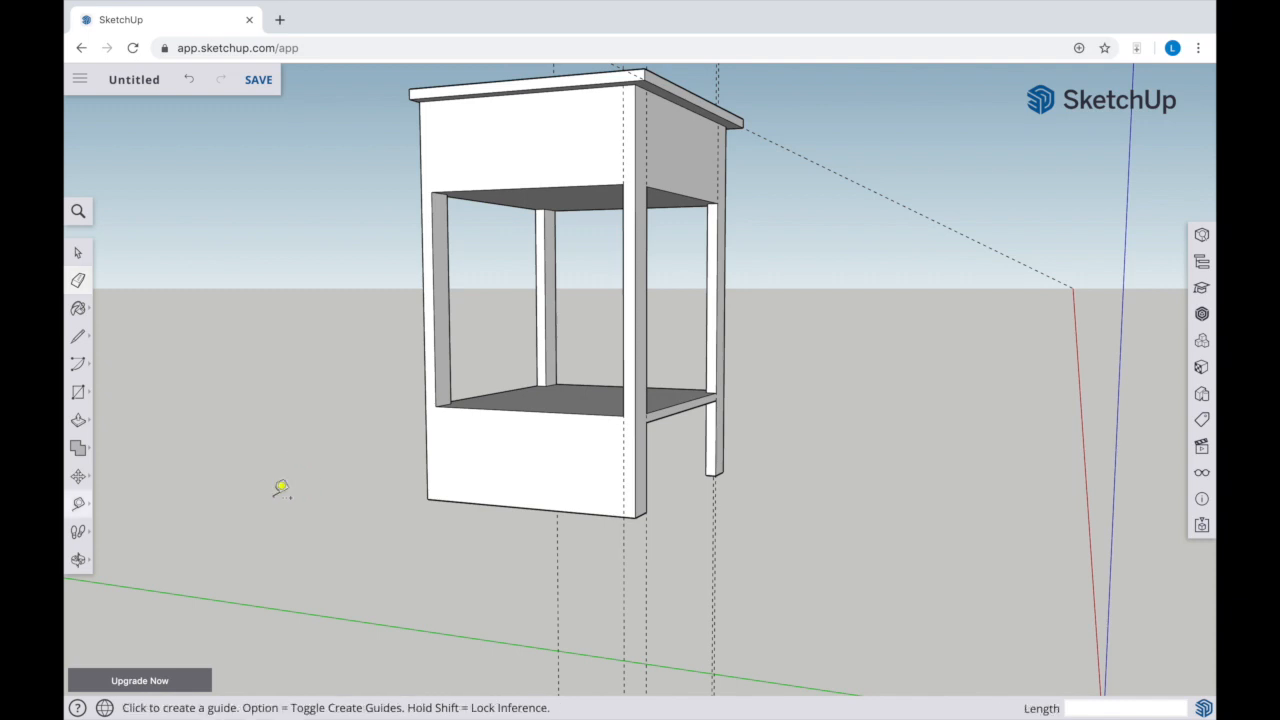
left_click(526, 410)
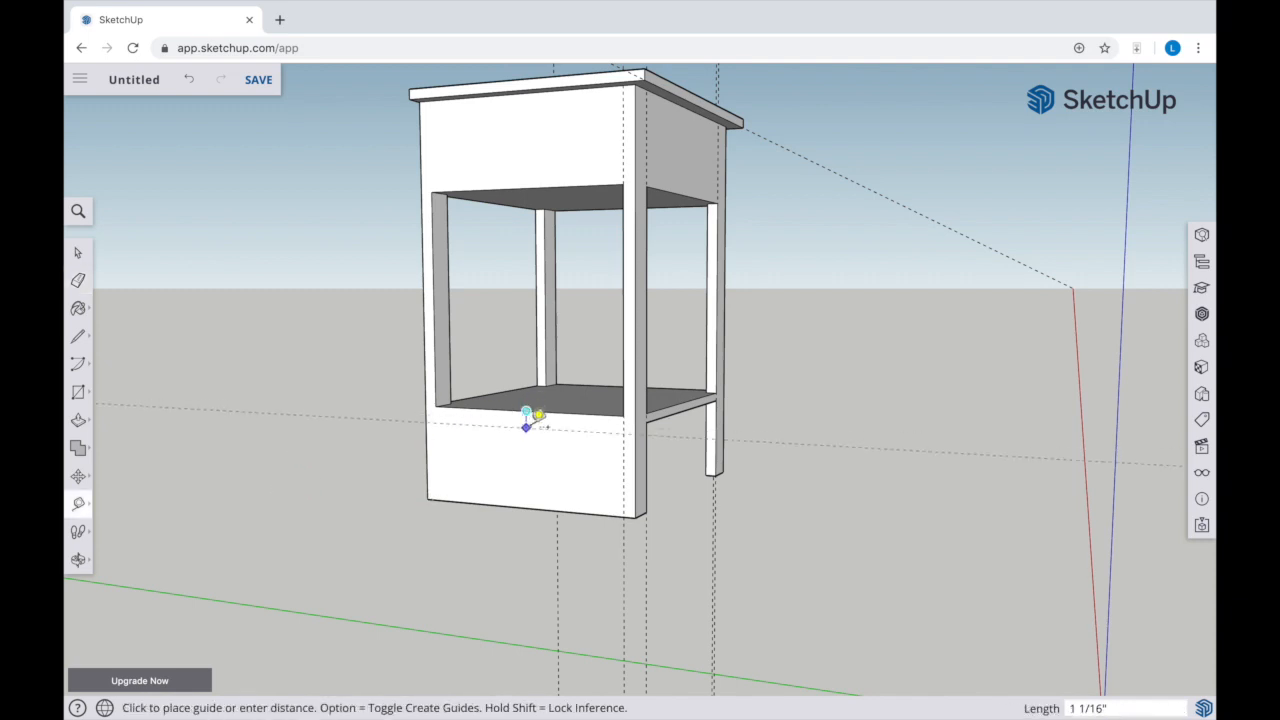
left_click(536, 416)
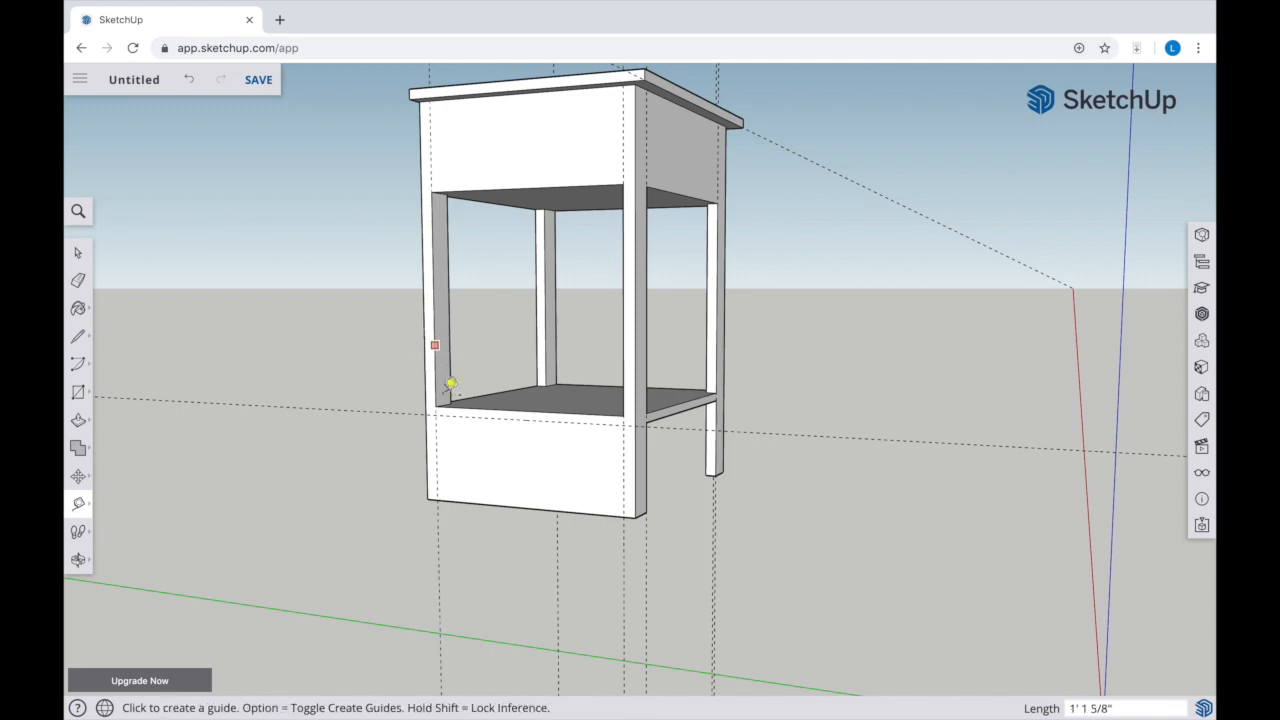
left_click(78, 392)
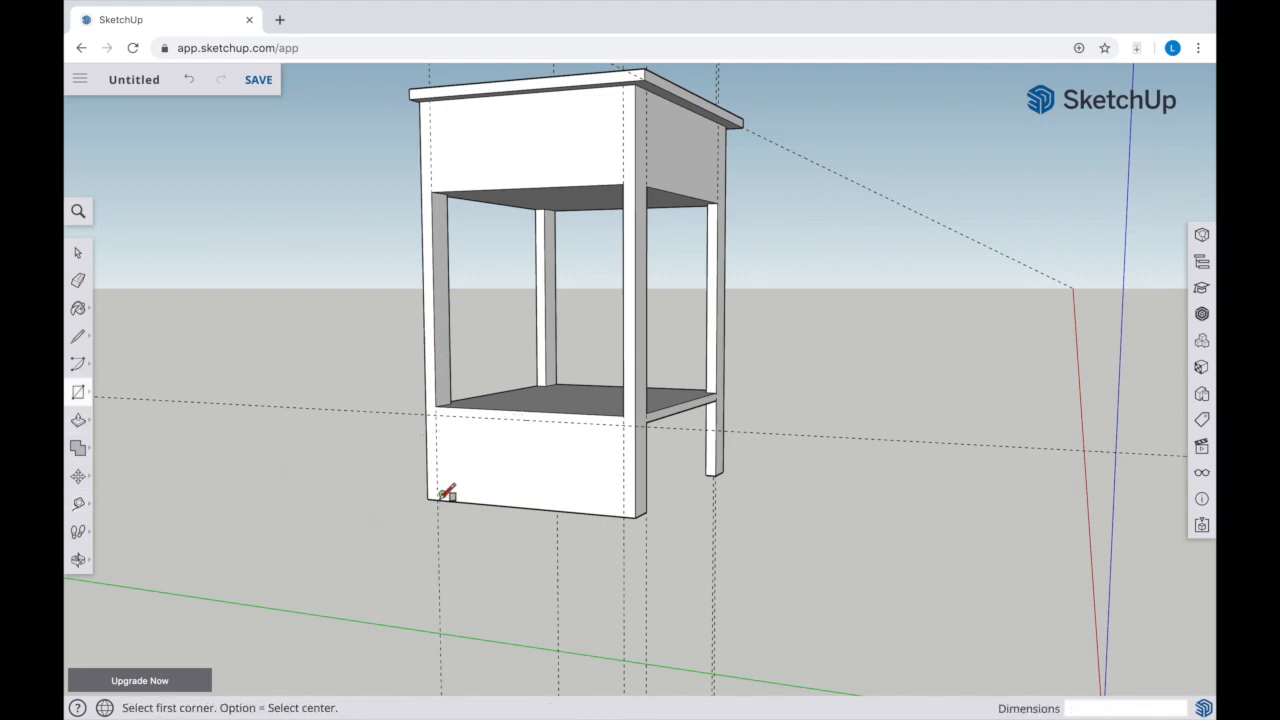
left_click(435, 414)
left_click(632, 515)
Push the lower rectangle on the opposite side 1 3/4" inward and delete the leftover face to open the space beneath the shelf
key("p")
left_click(495, 502)
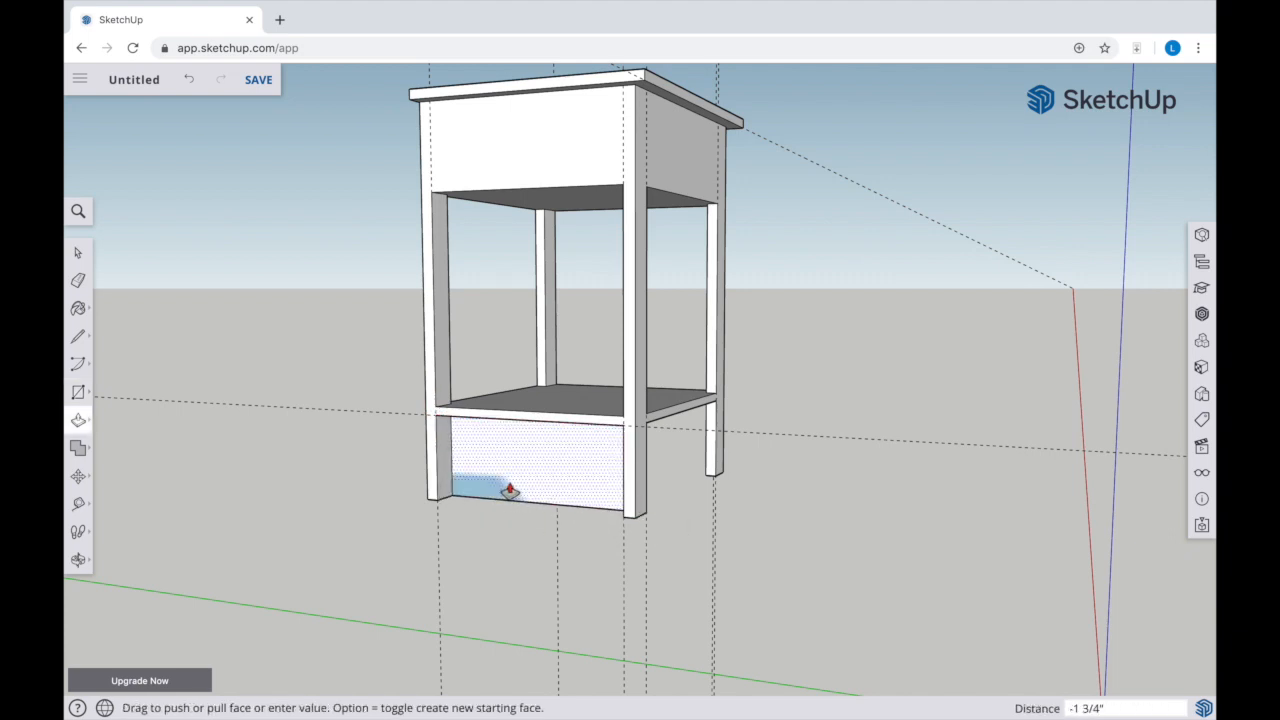
left_click(527, 472)
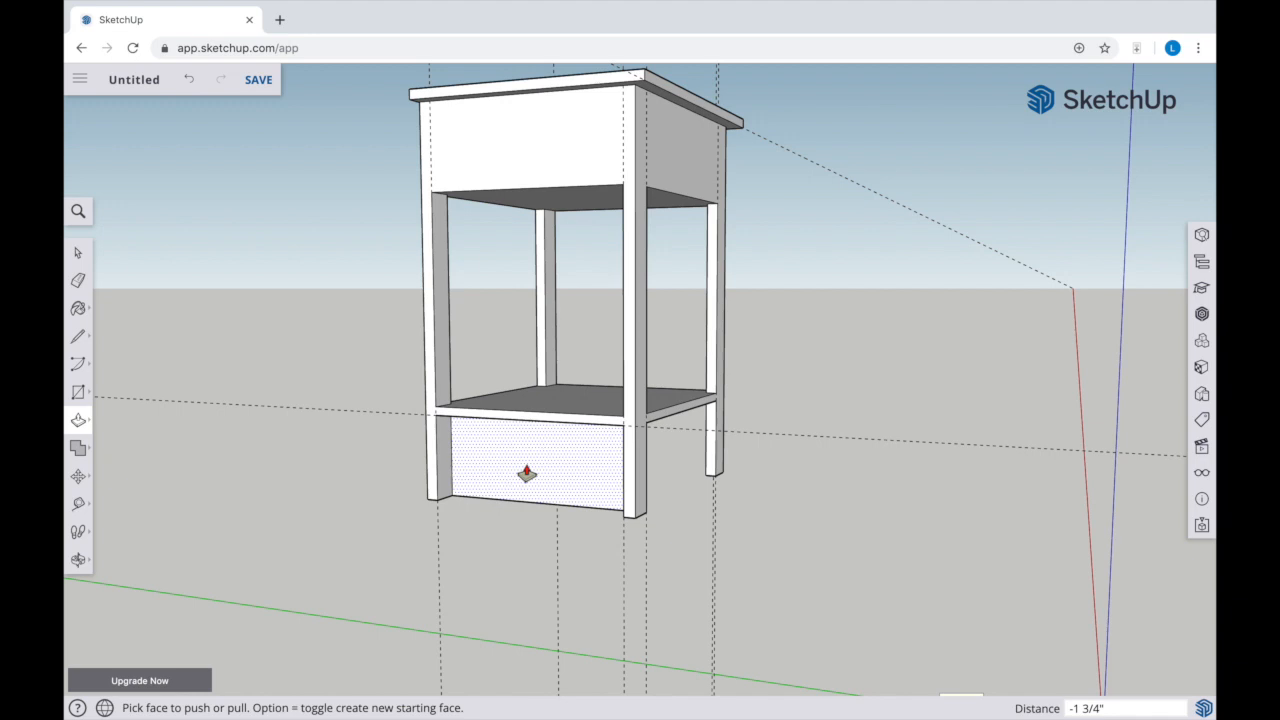
key("space")
left_click(486, 462)
key("Delete")
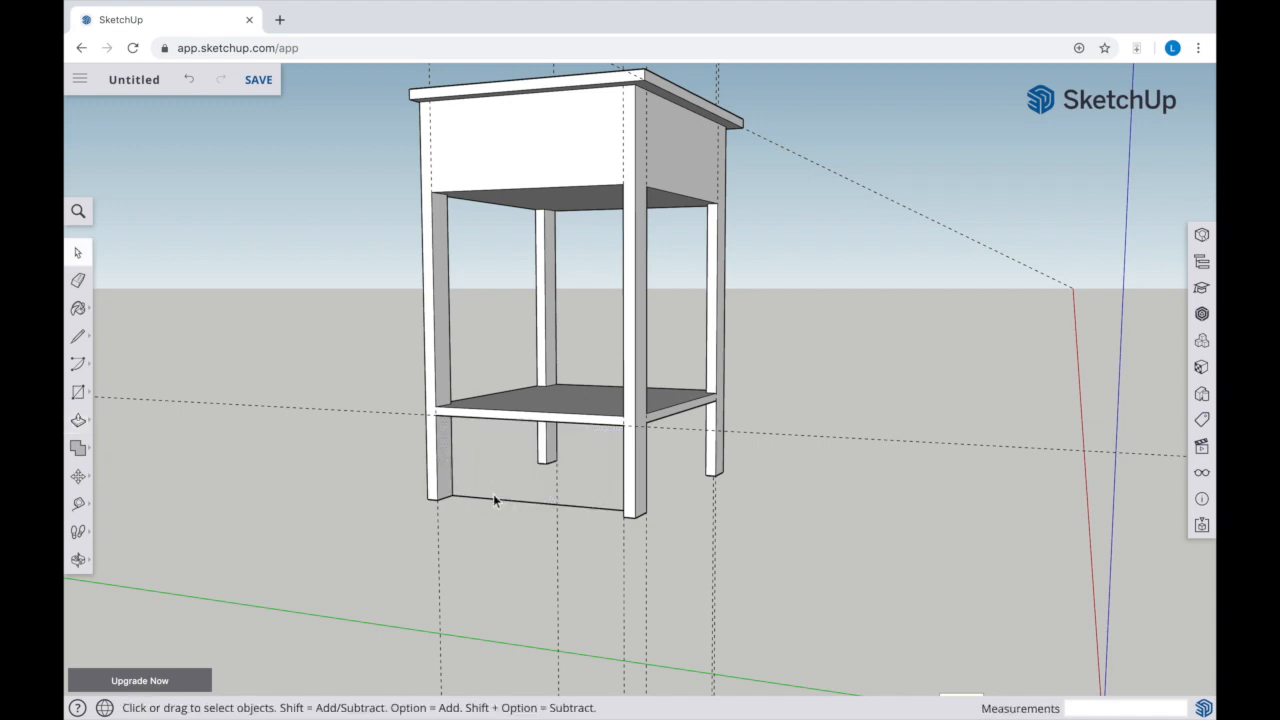
Draw a rectangle over the shelf's front edge, spanning from leg to leg
key("o")
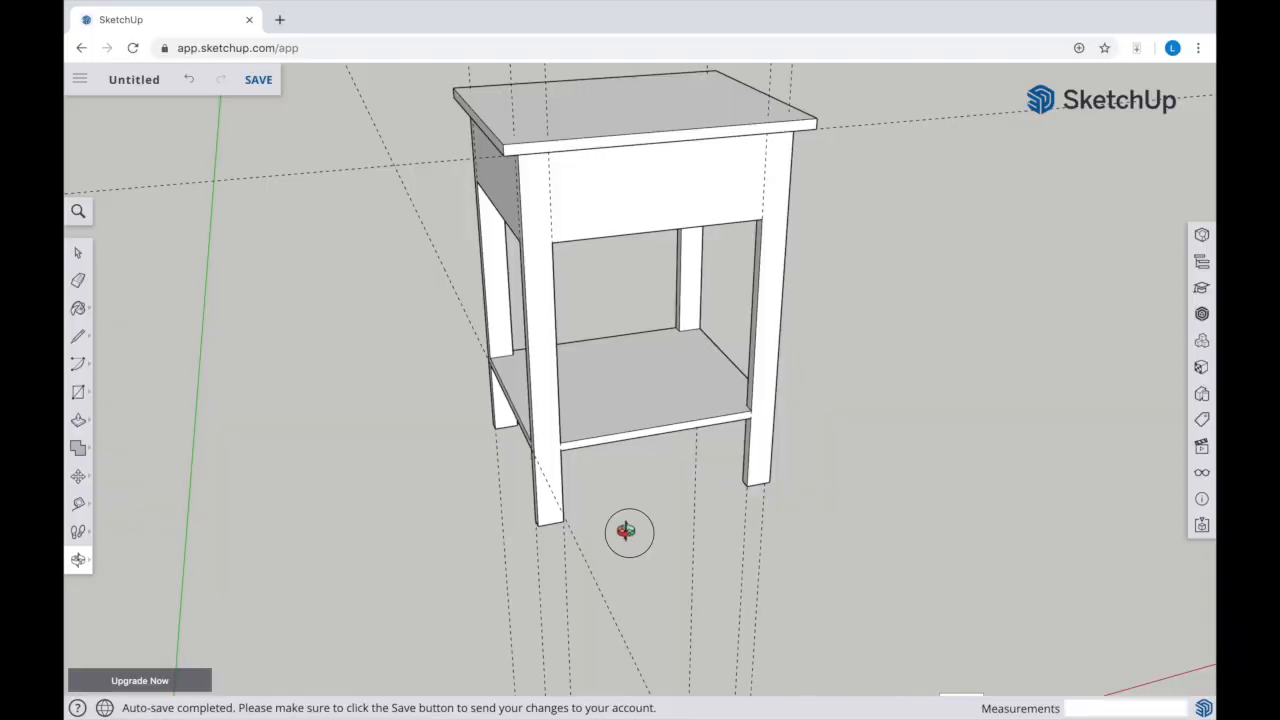
left_click_drag(626, 531, 589, 447)
scroll(589, 447, "up", 5)
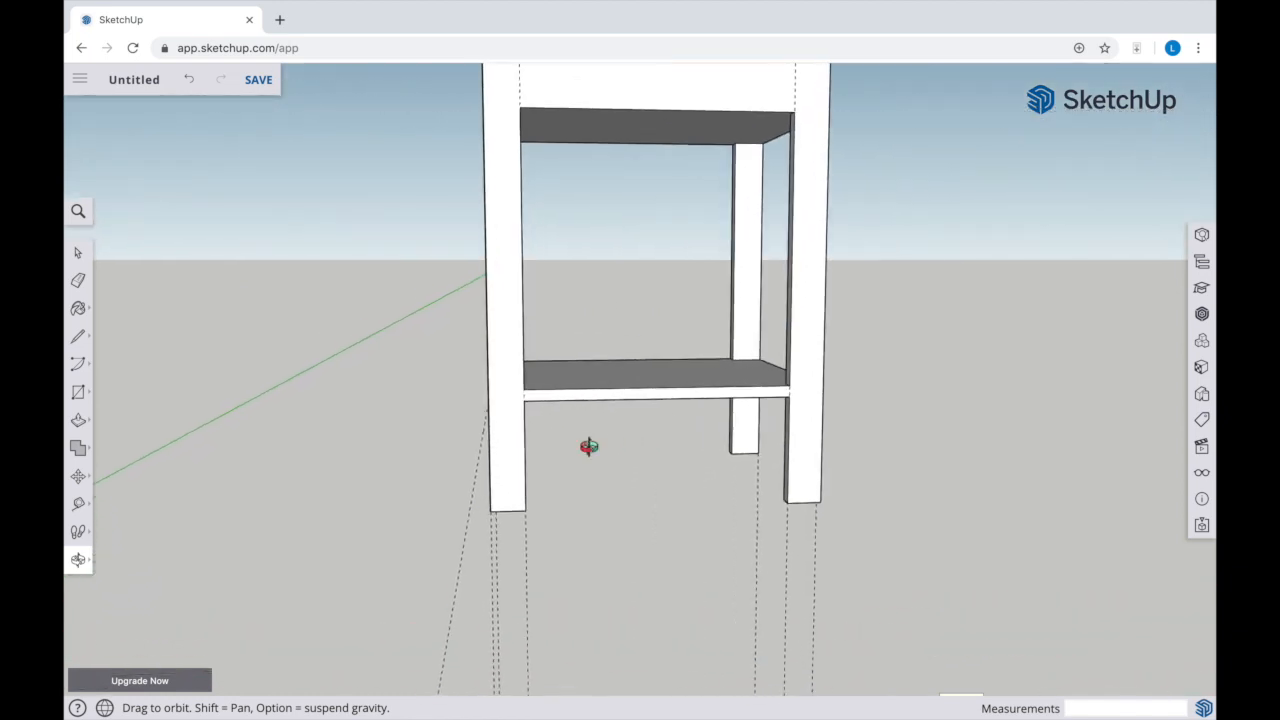
key("r")
left_click(516, 381)
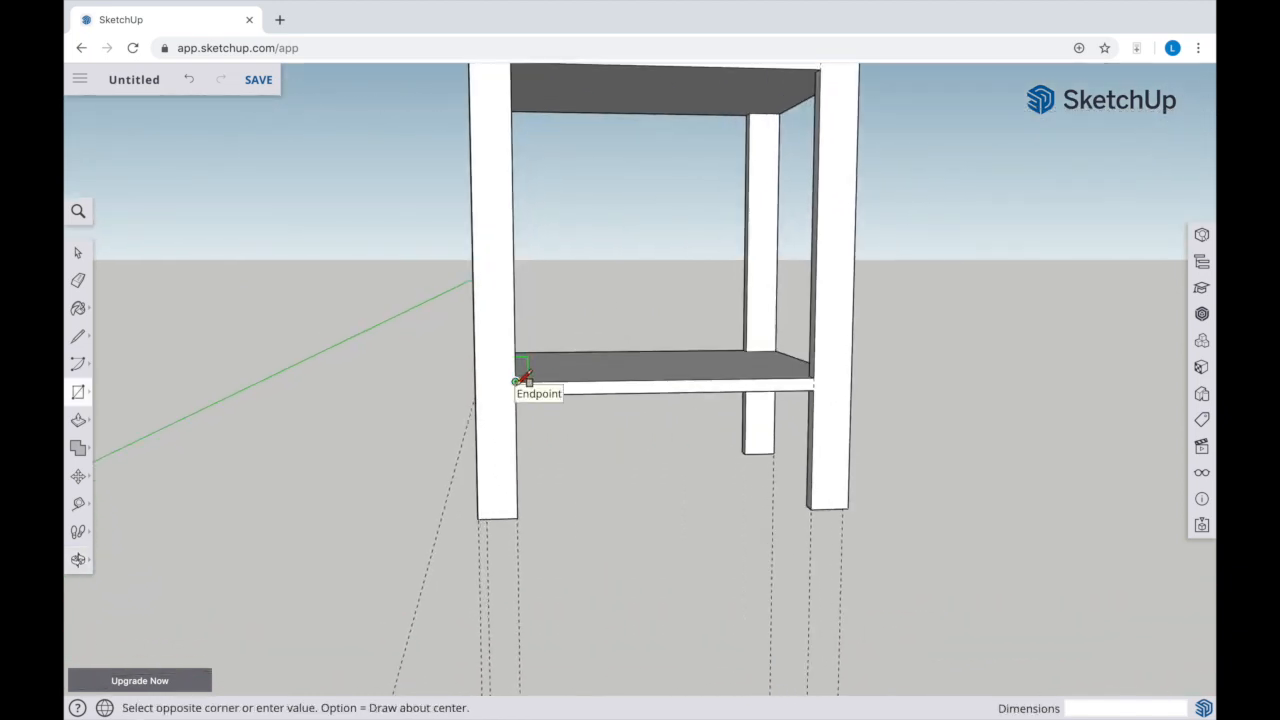
left_click(812, 389)
Push the shelf's front edge face 5/8" inward to recess it between the legs
key("p")
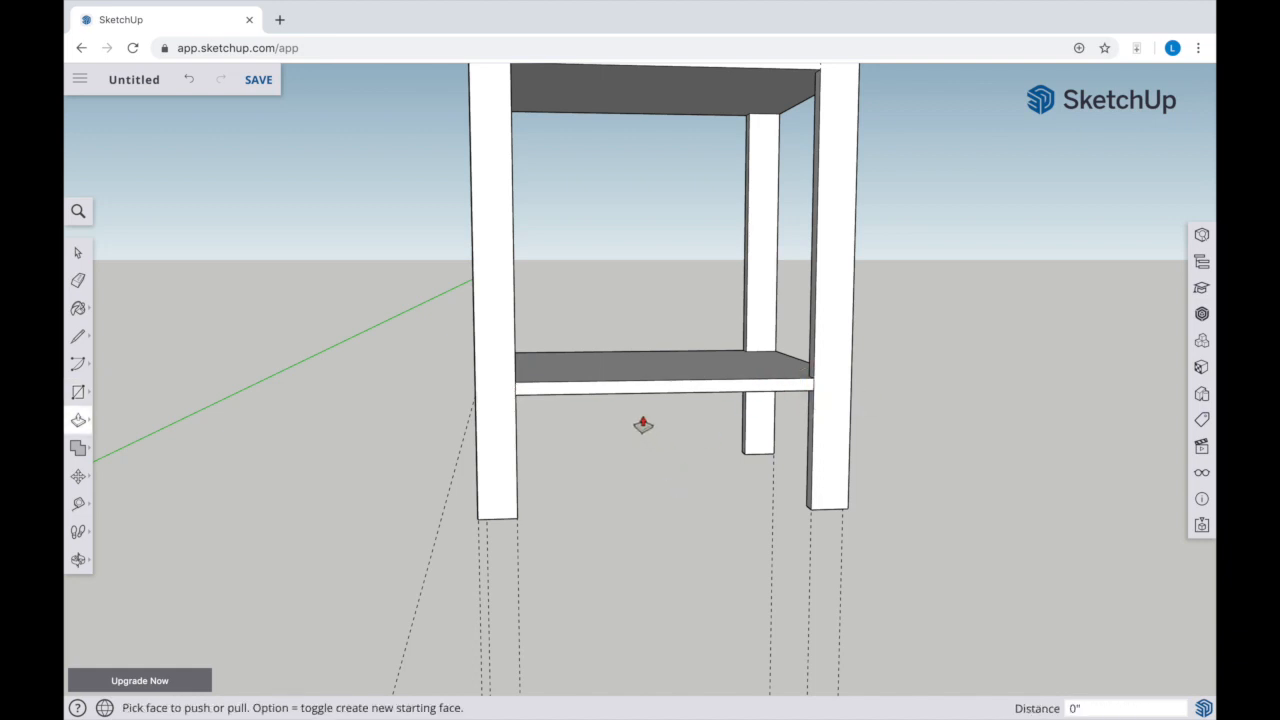
key("o")
left_click_drag(691, 331, 549, 482)
key("p")
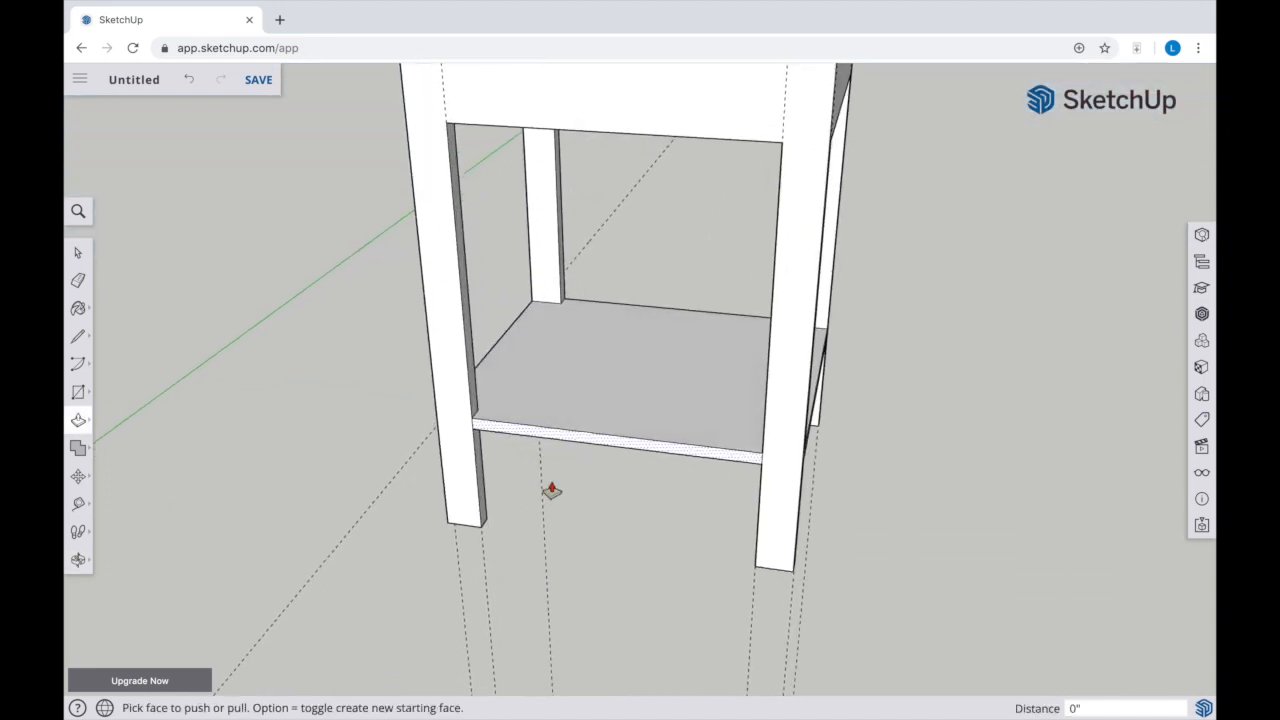
left_click(551, 442)
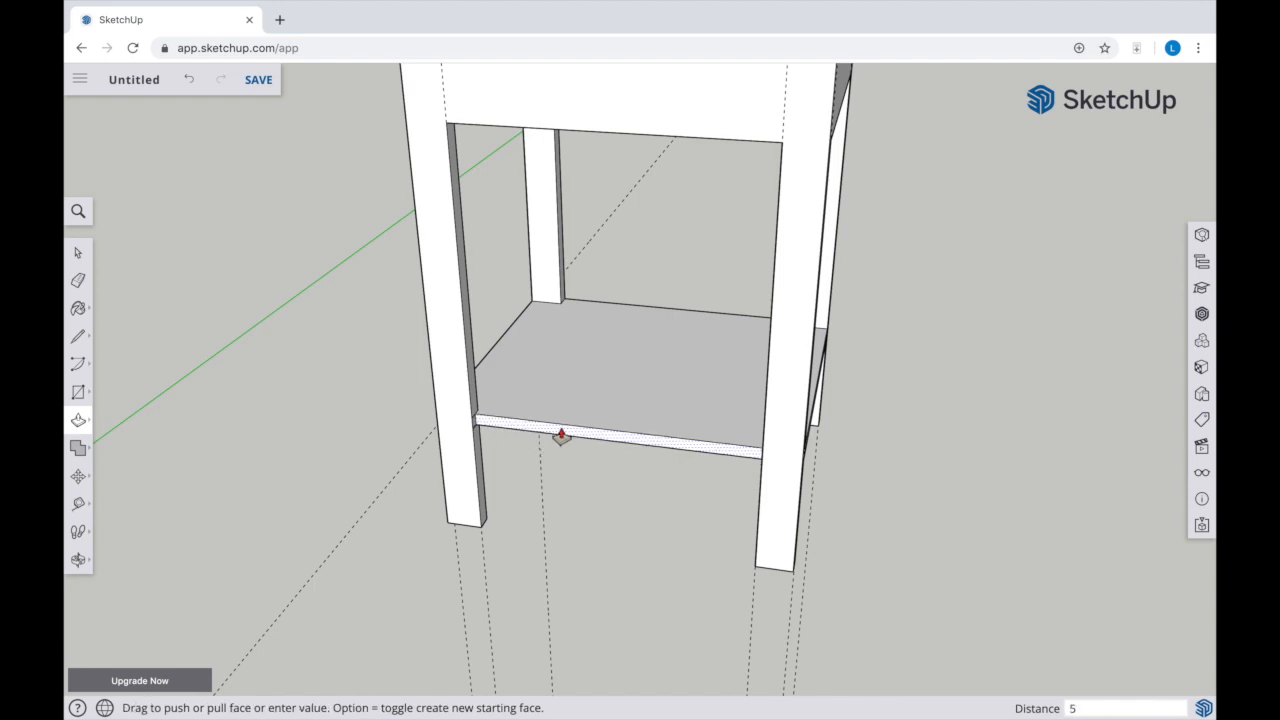
type("5/8\"")
key("Return")
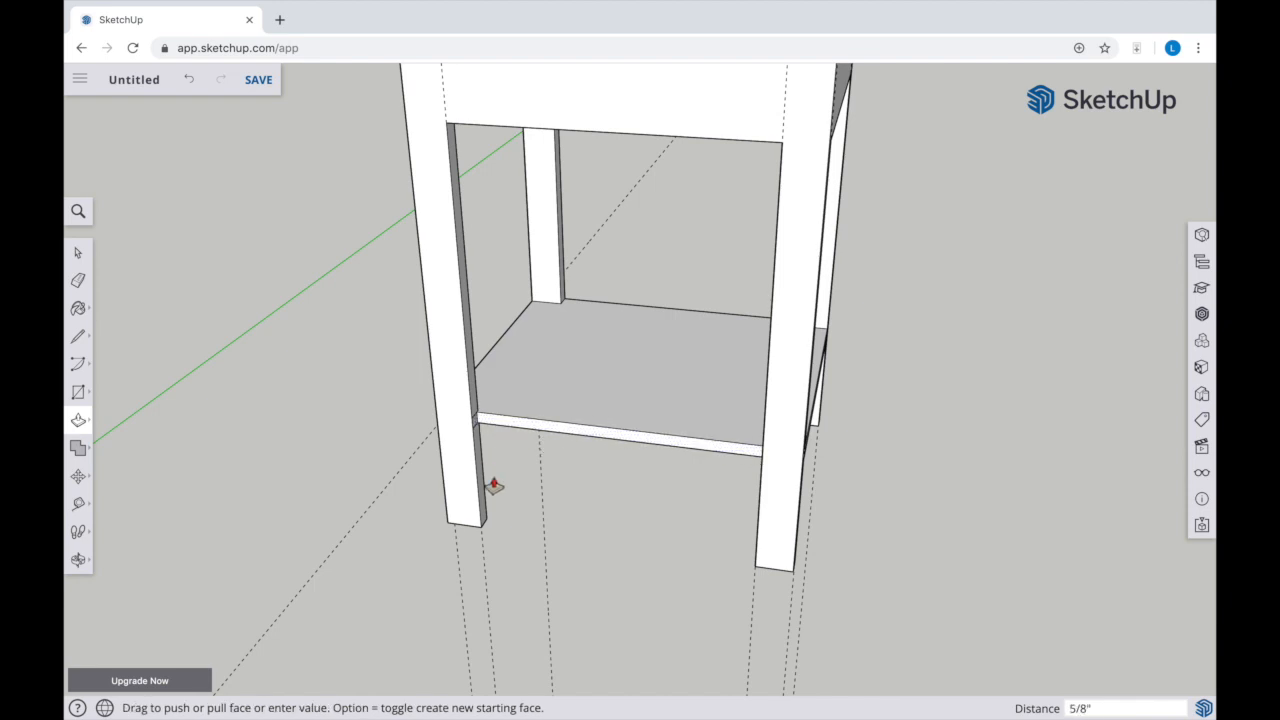
Delete the leftover short seam lines on the inner faces of both legs beside the recessed front shelf edge
key("o")
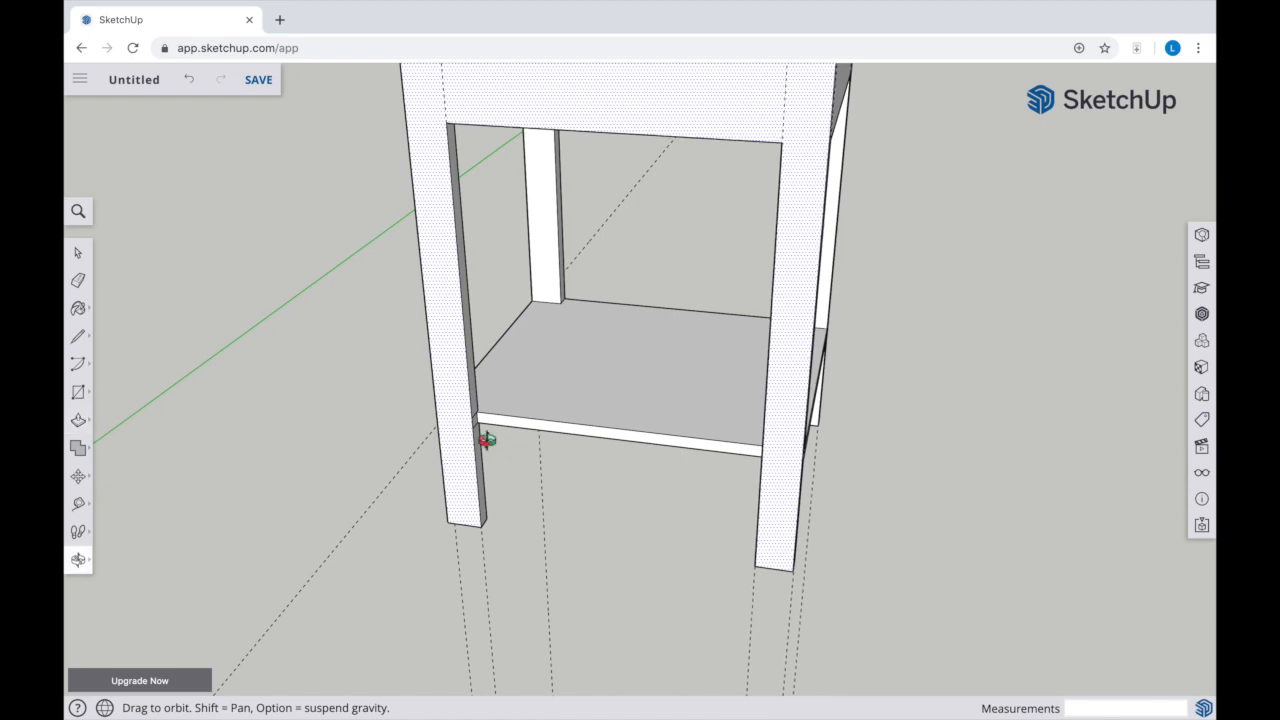
scroll(486, 437, "up", 5)
scroll(486, 440, "up", 5)
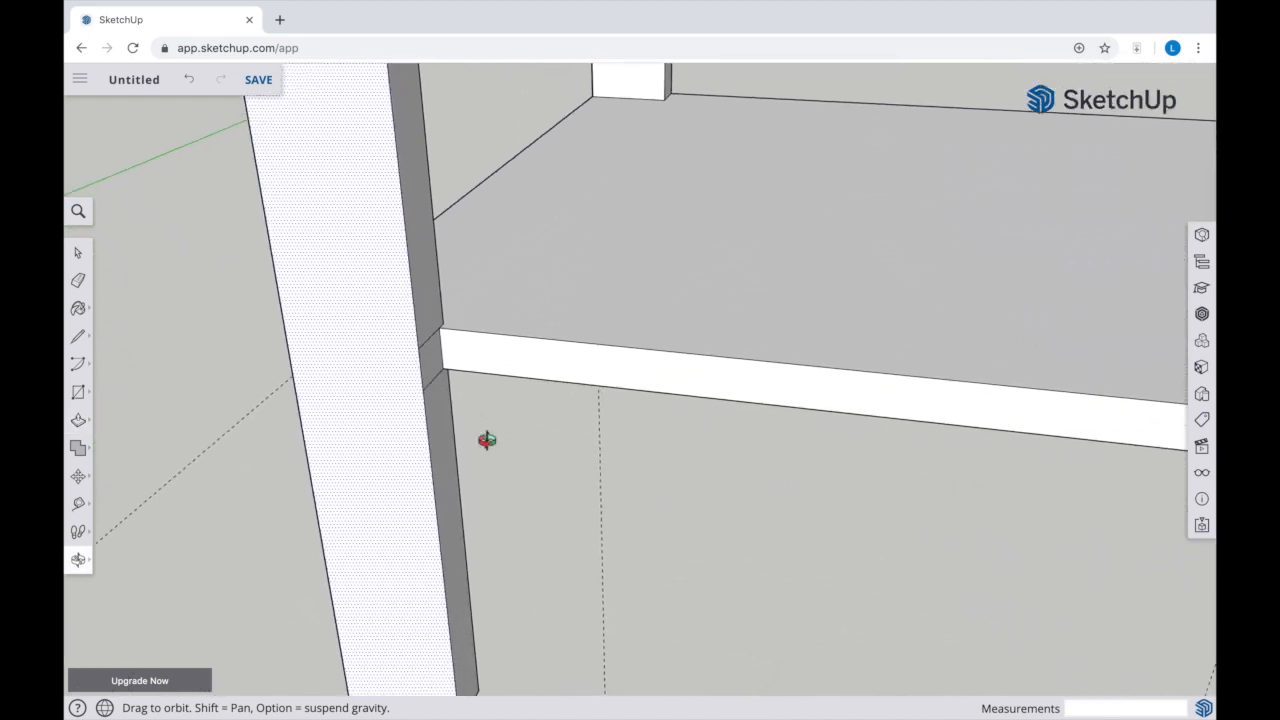
key("space")
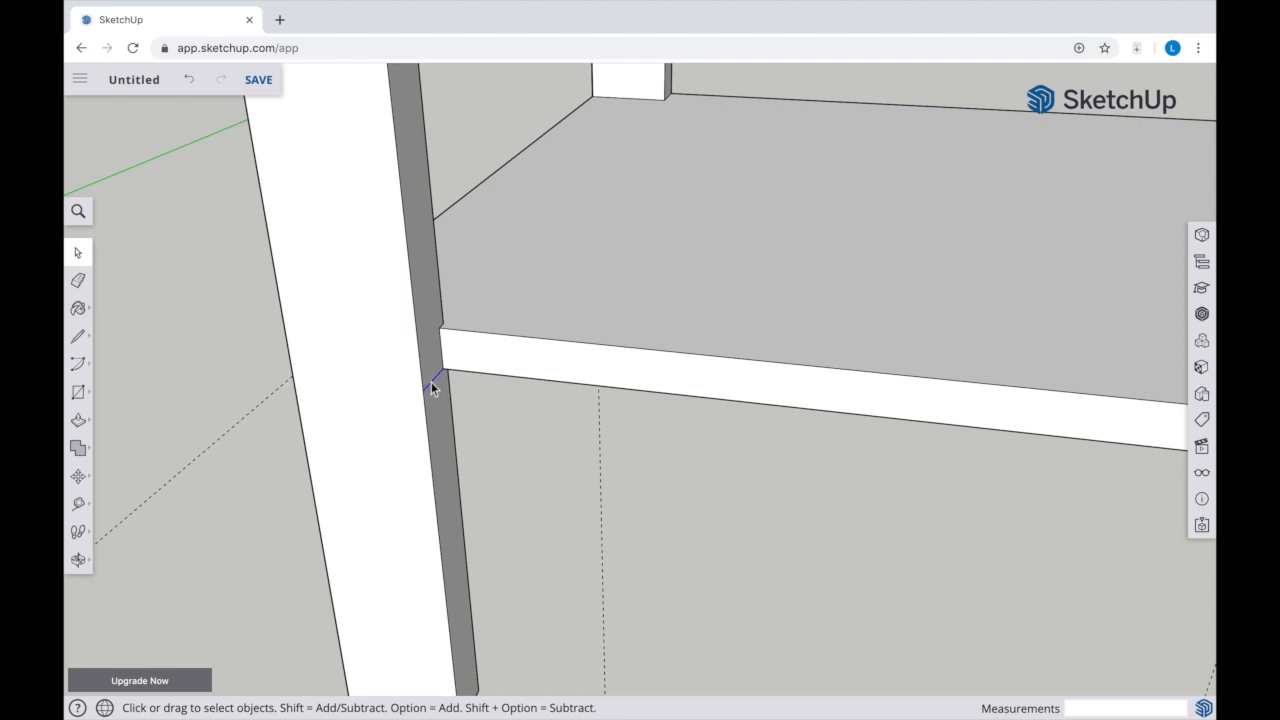
key("h")
left_click_drag(794, 443, 411, 346)
key("o")
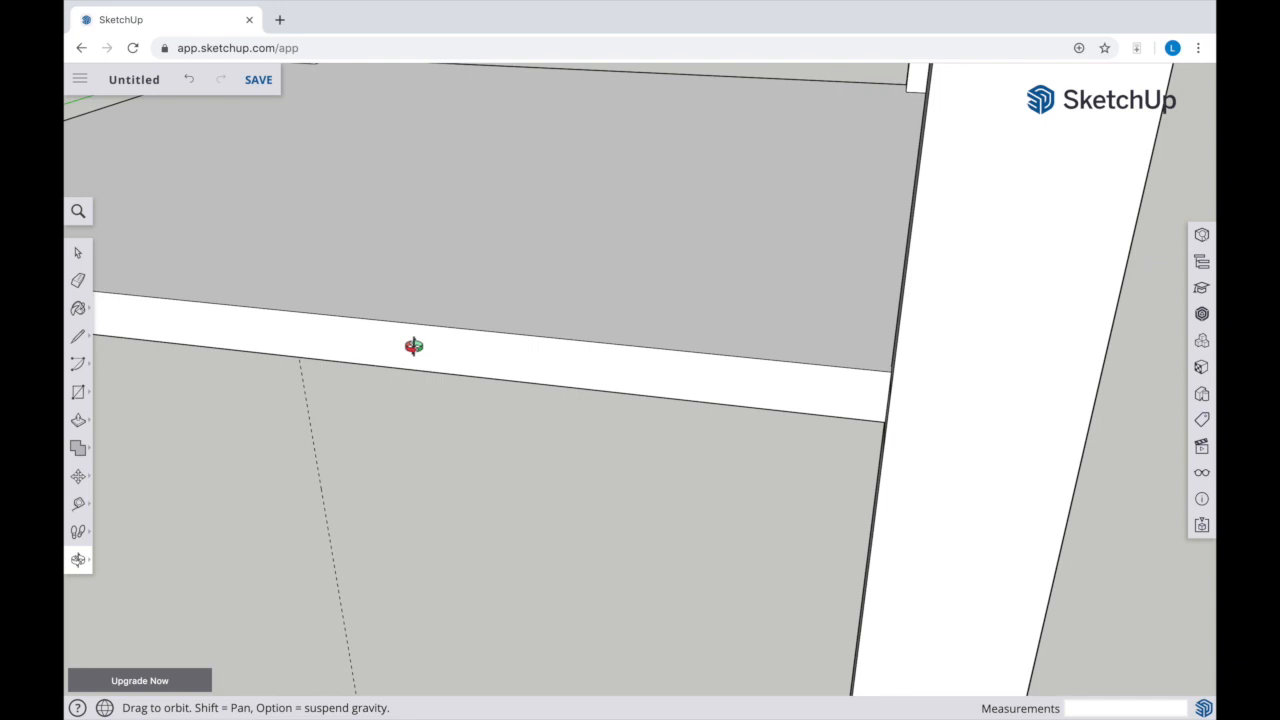
left_click_drag(849, 386, 1080, 377)
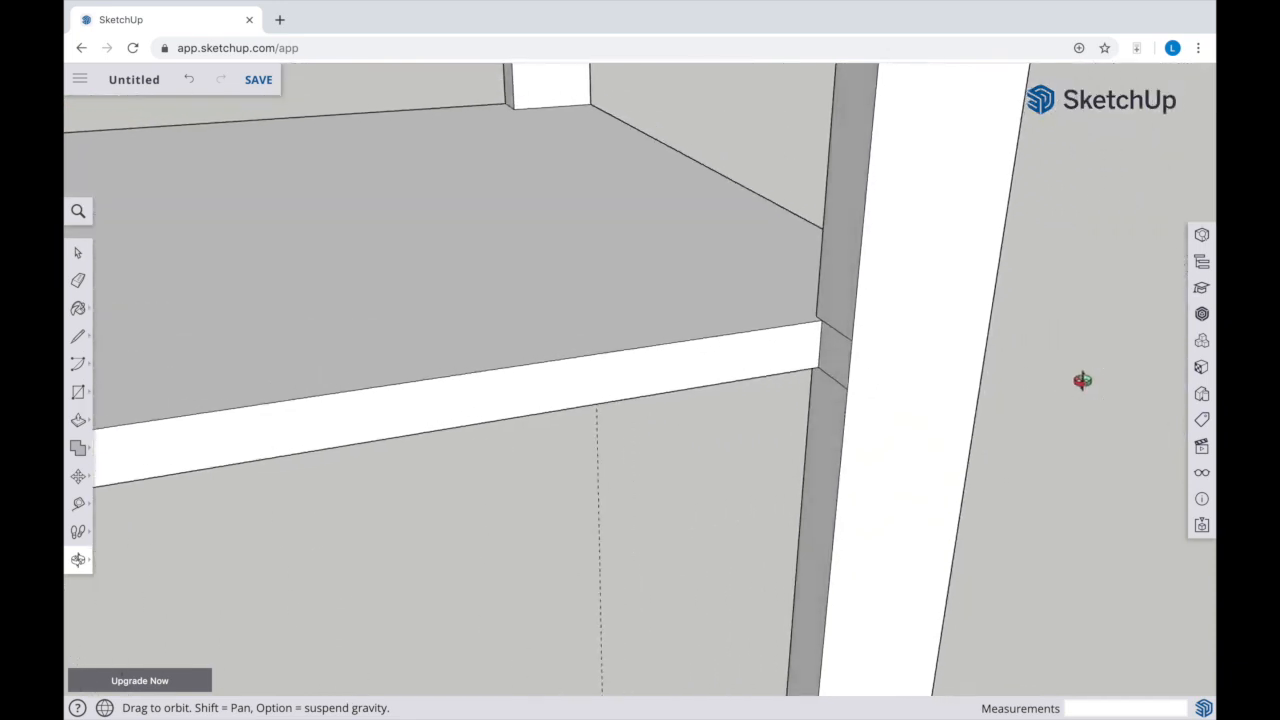
key("space")
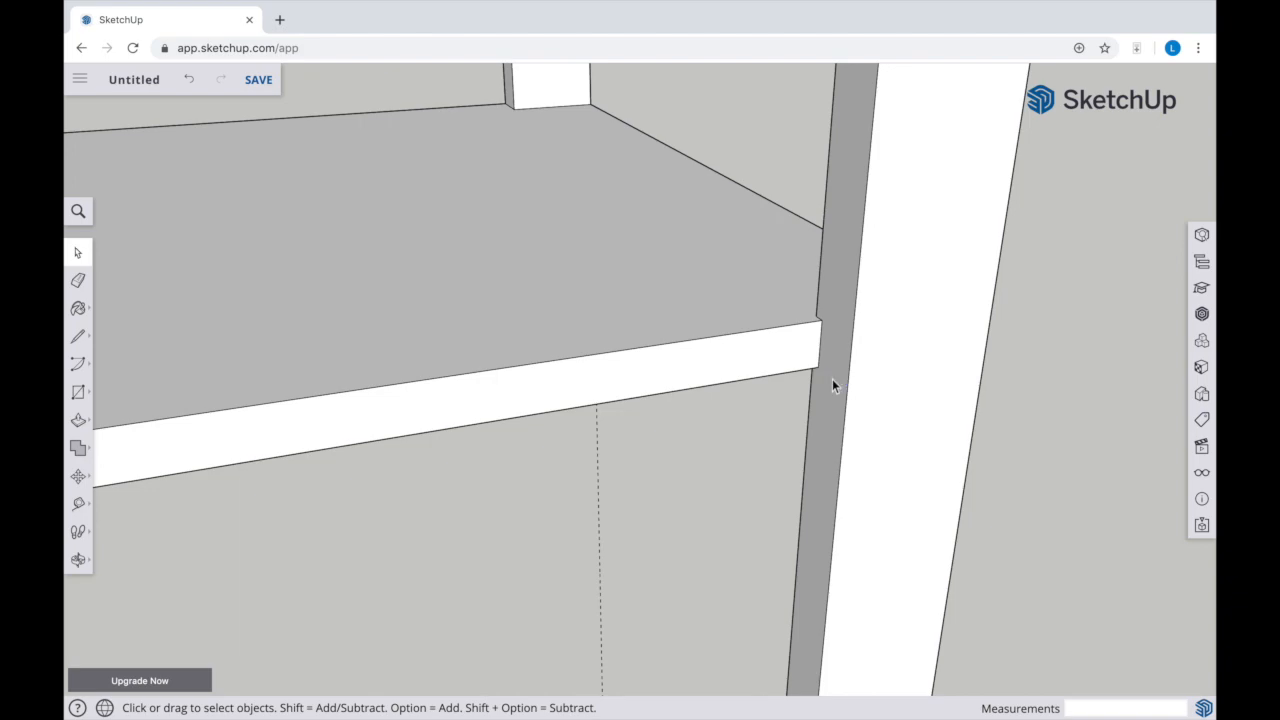
Draw a 1' 1 1/2" by 9/16" rectangle over the shelf edge opposite the recessed one, from leg to leg
key("o")
left_click_drag(657, 263, 561, 206)
key("h")
left_click_drag(900, 211, 533, 262)
key("r")
left_click(132, 208)
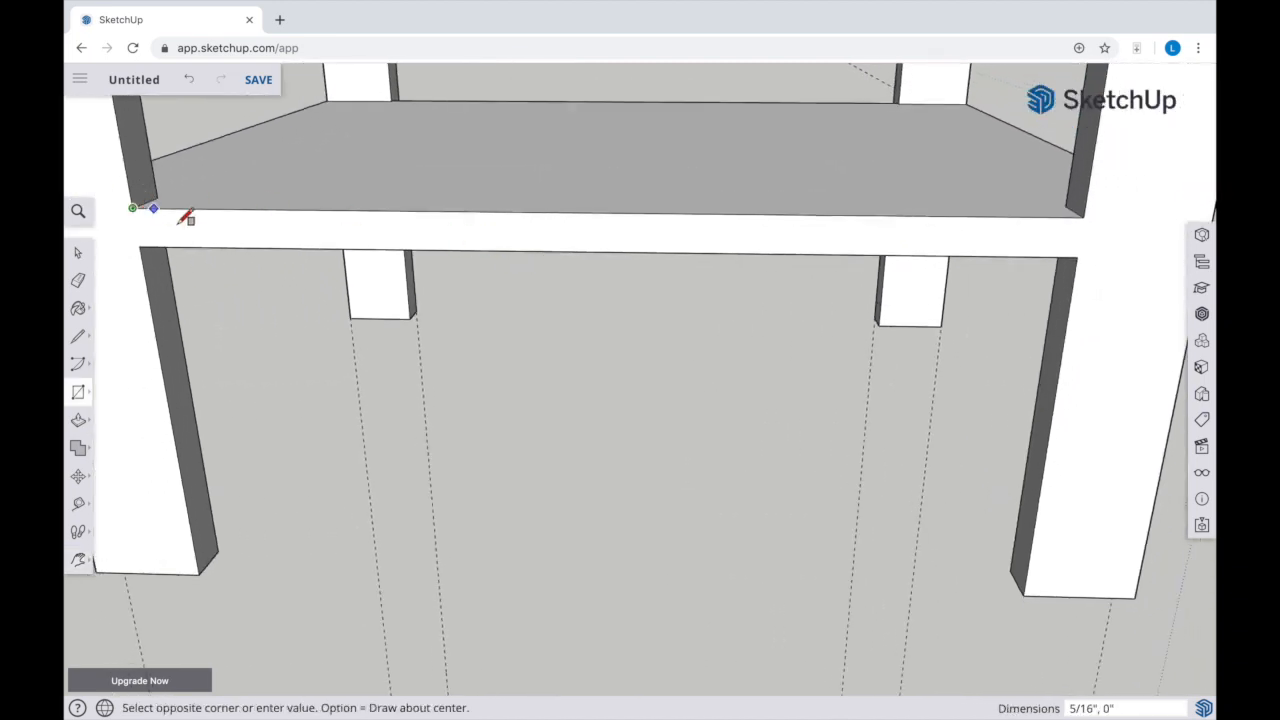
left_click(1082, 256)
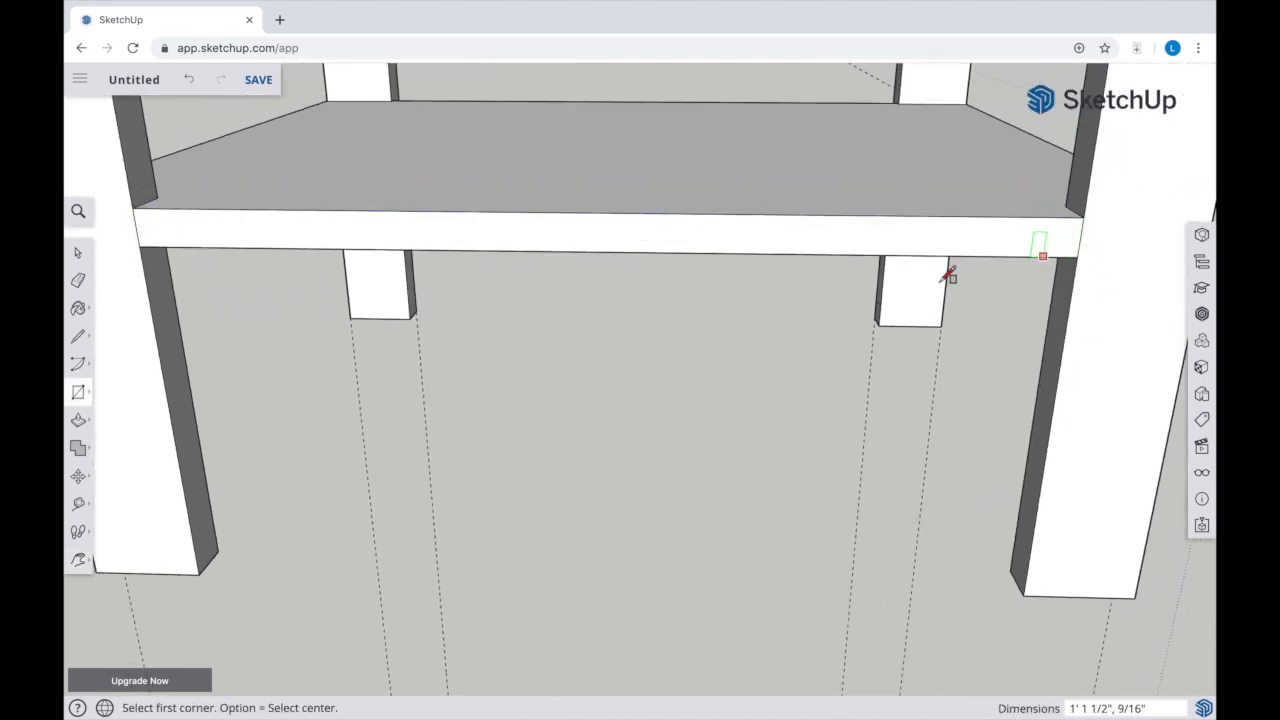
Push this opposite shelf edge 5/8" inward and delete the leftover seam lines on both adjoining legs
key("p")
left_click(592, 233)
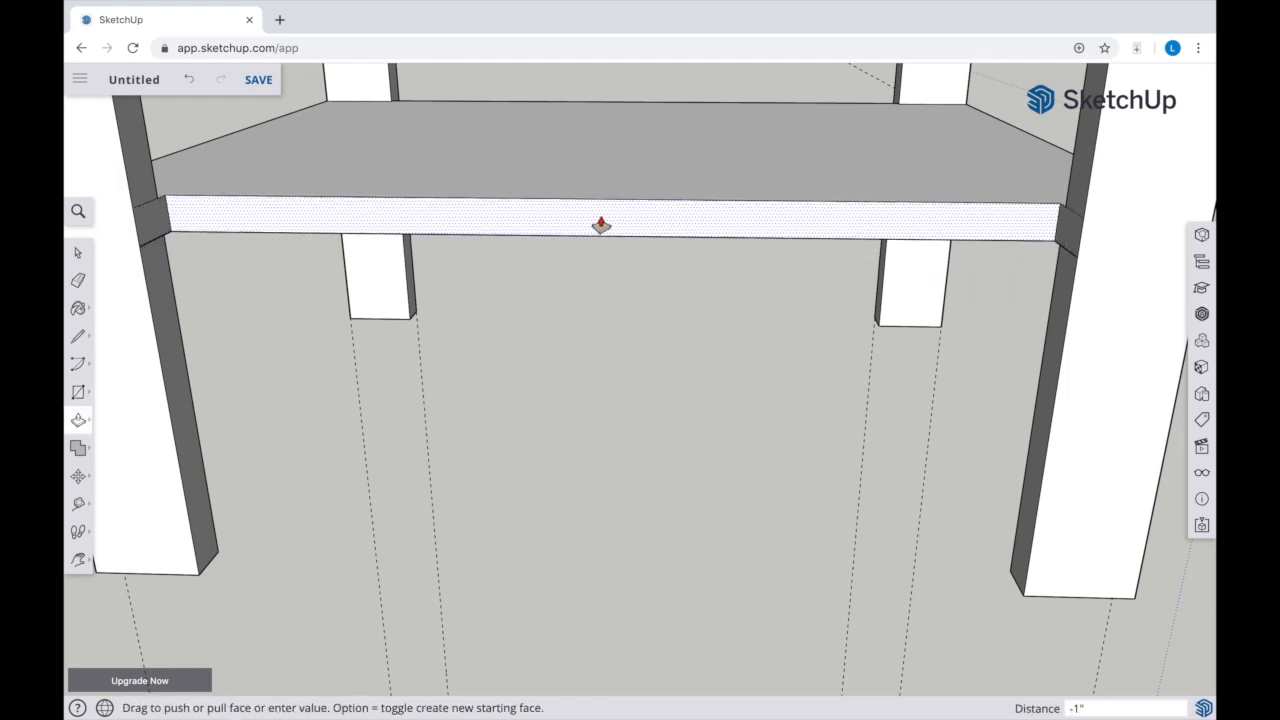
key("Return")
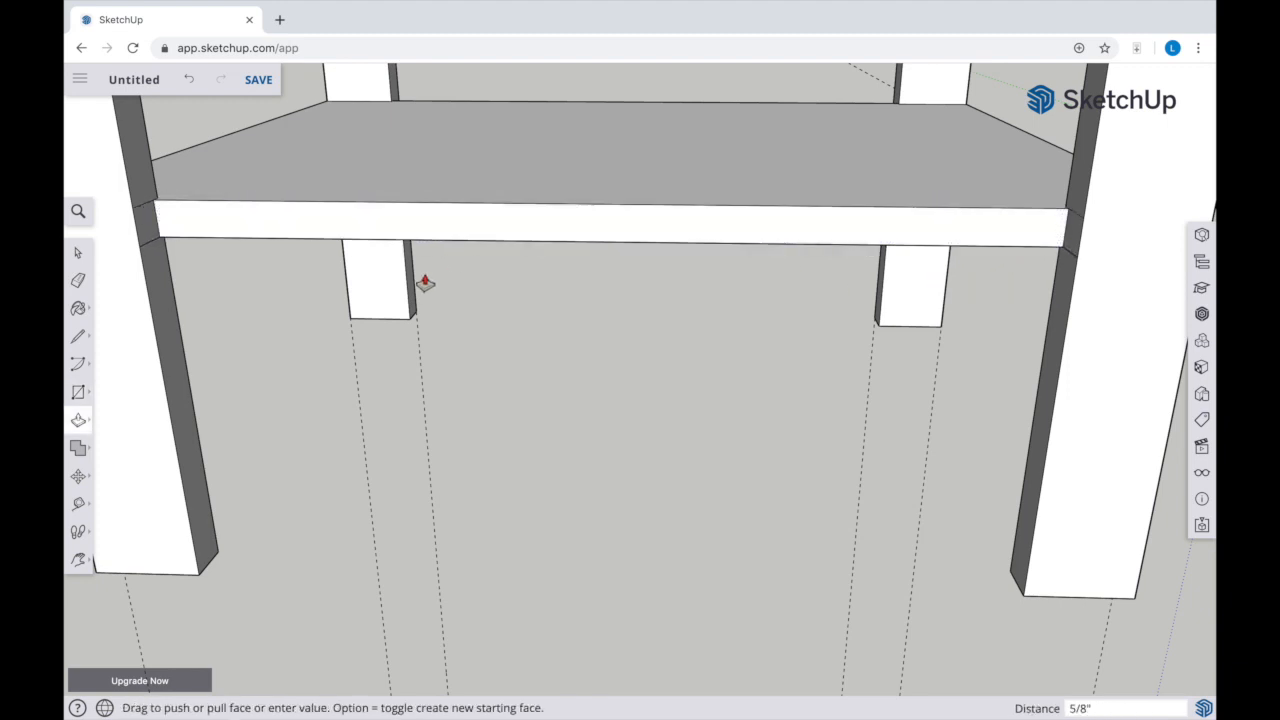
key("space")
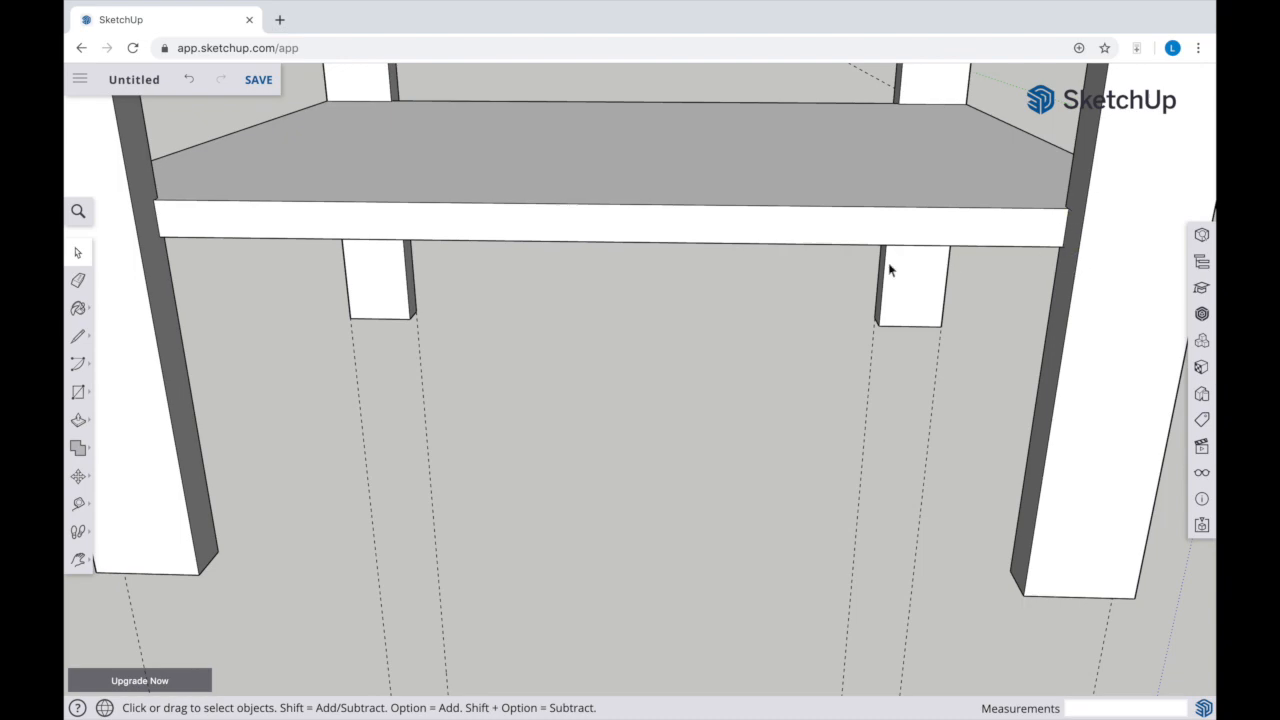
Draw a 1' 1 3/16" by 9/16" rectangle over the shelf's side edge that has the horizontal guide along its bottom
key("o")
left_click_drag(883, 257, 567, 270)
key("h")
left_click_drag(652, 337, 421, 318)
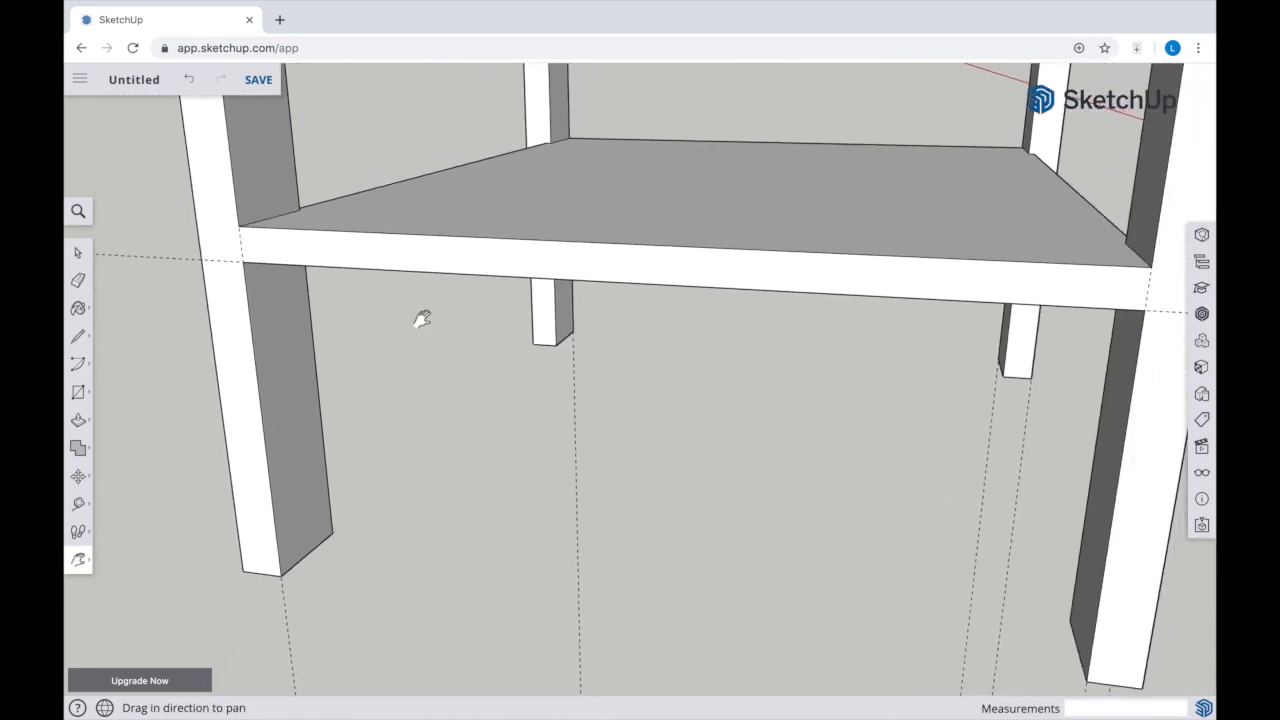
scroll(421, 318, "down", 2)
key("r")
left_click(237, 208)
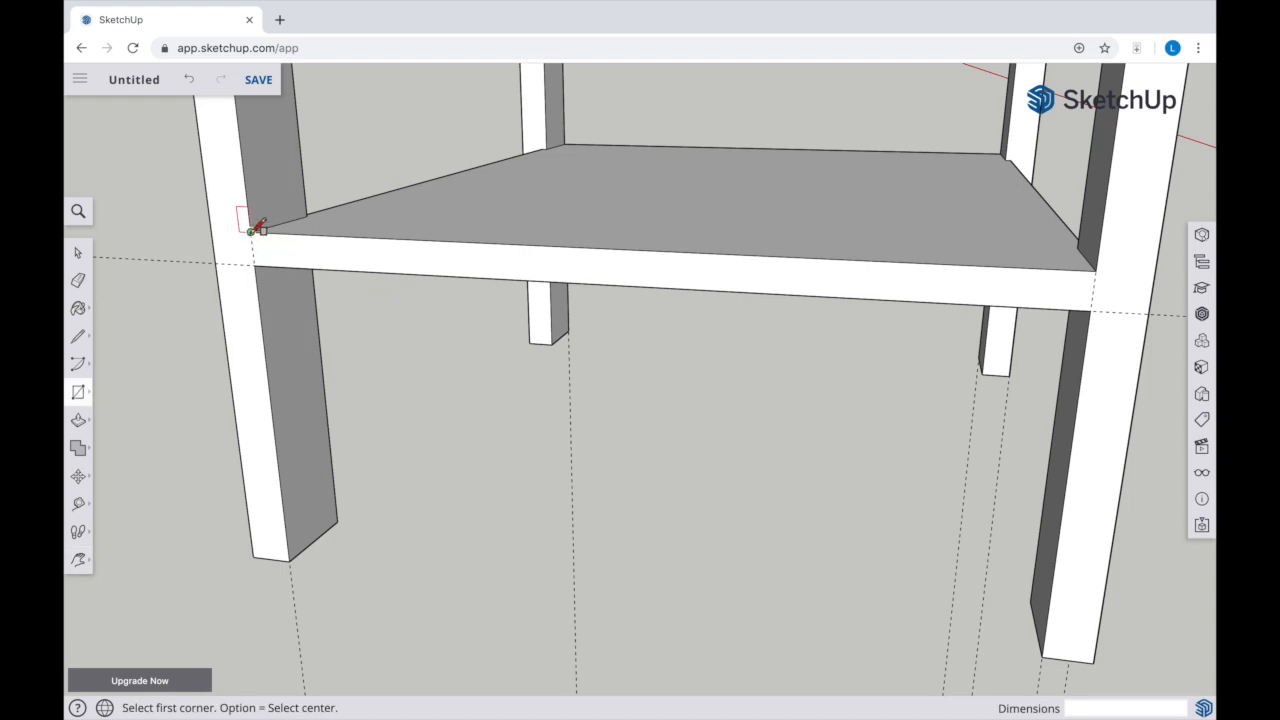
left_click(1097, 303)
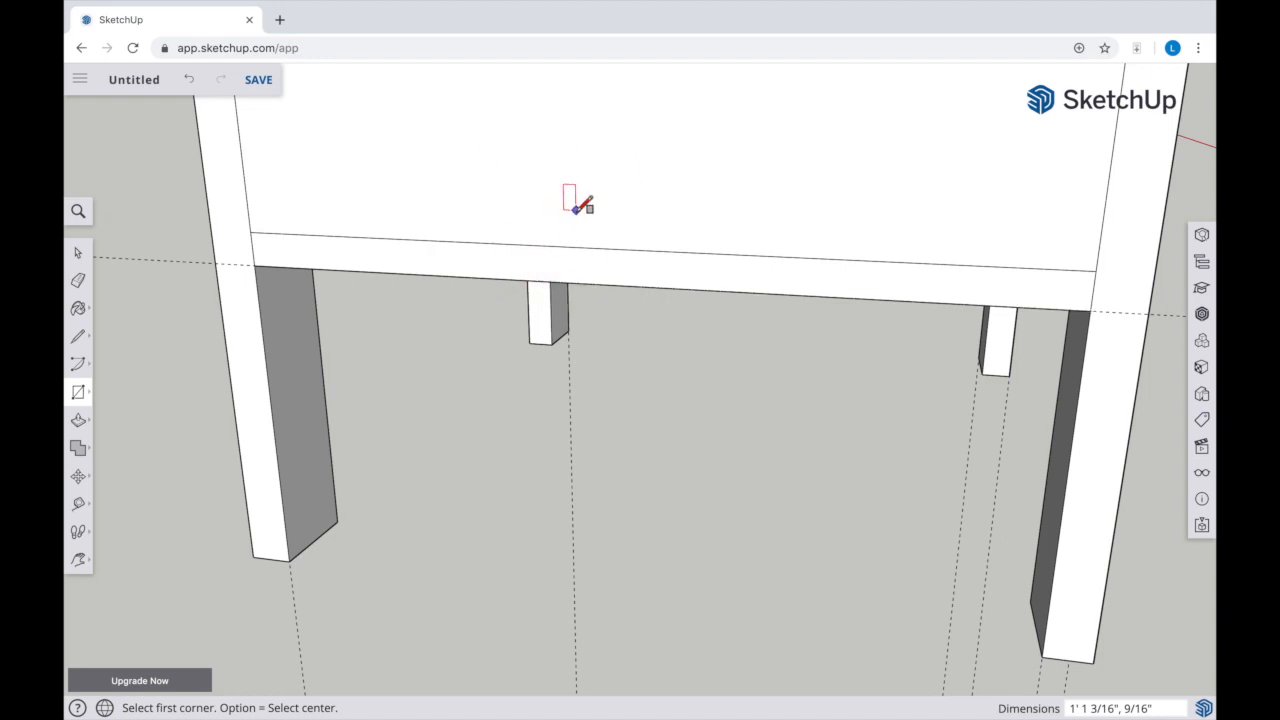
Delete the unwanted face filling the opening above the shelf's side edge
key("space")
left_click(508, 178)
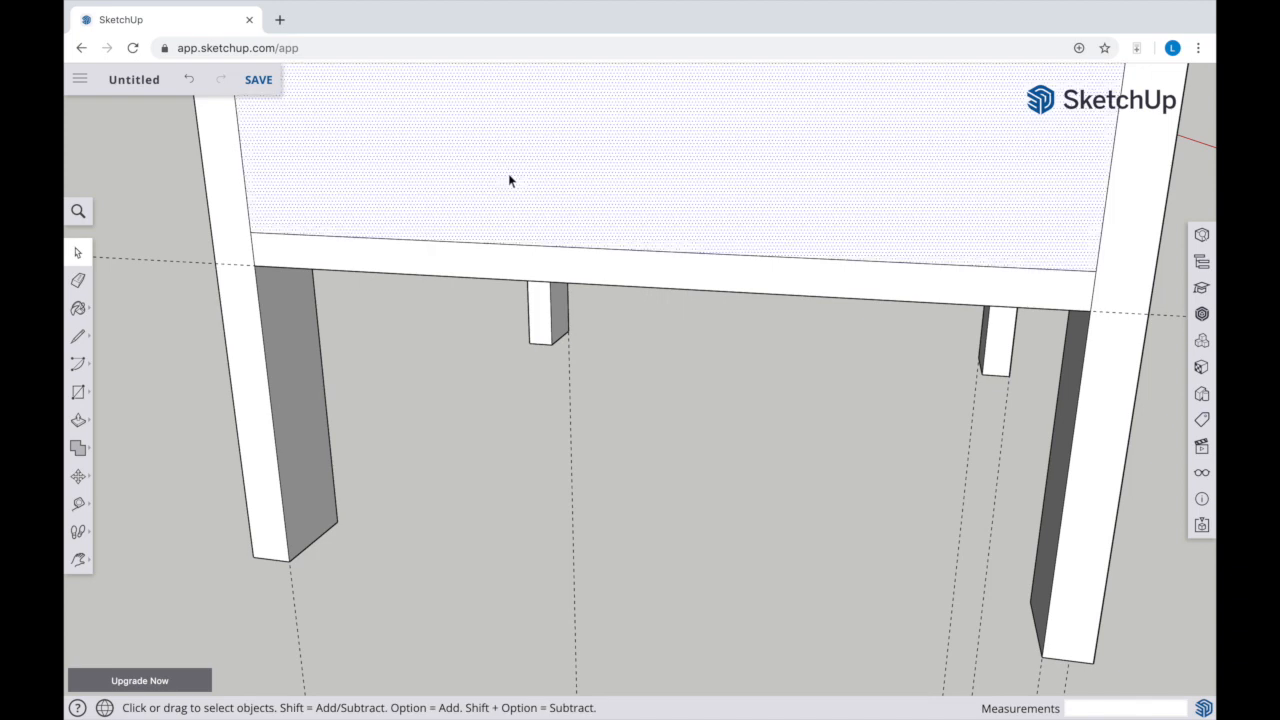
key("Delete")
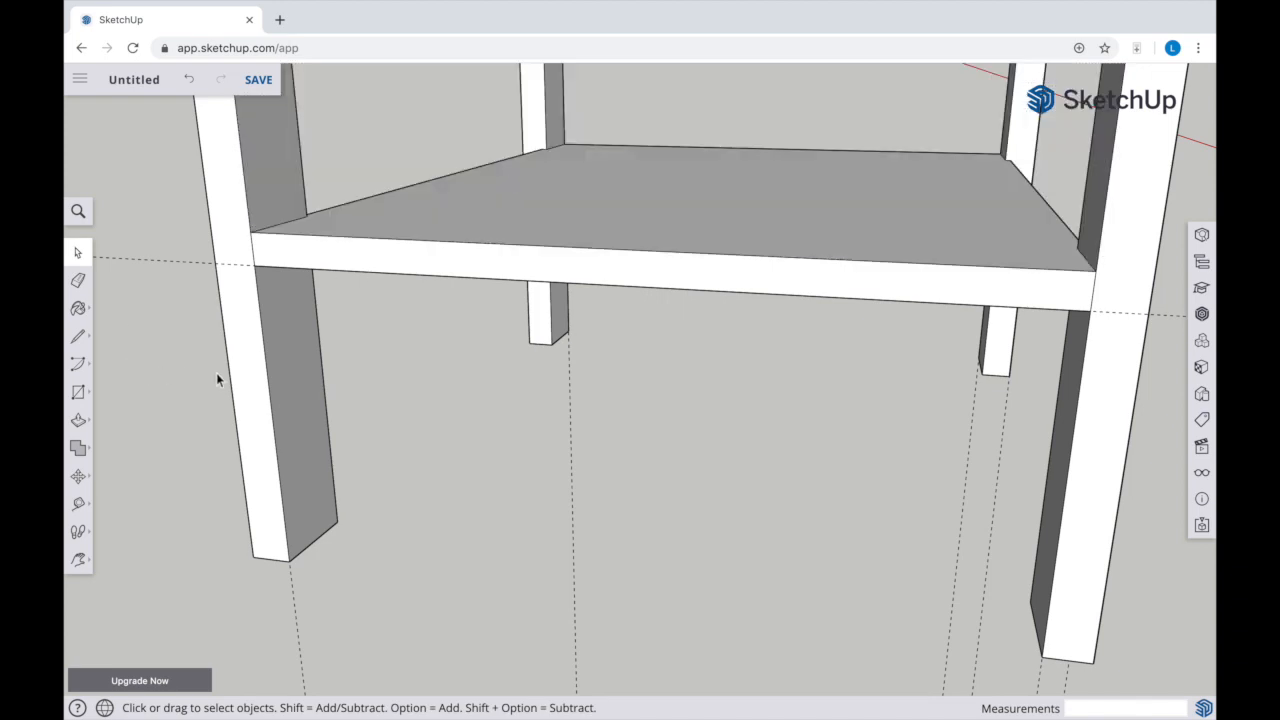
Push the shelf's side edge 1/4" inward and delete the leftover seam lines on the adjoining legs
key("p")
left_click(357, 262)
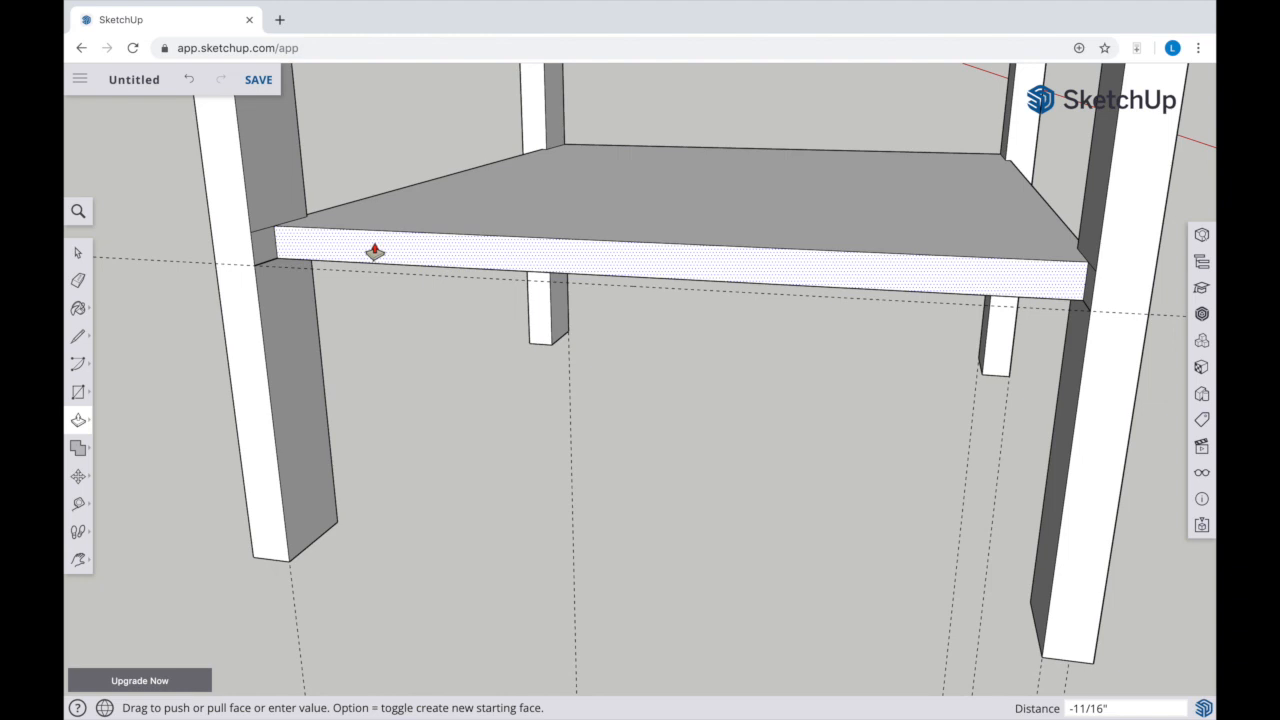
key("Return")
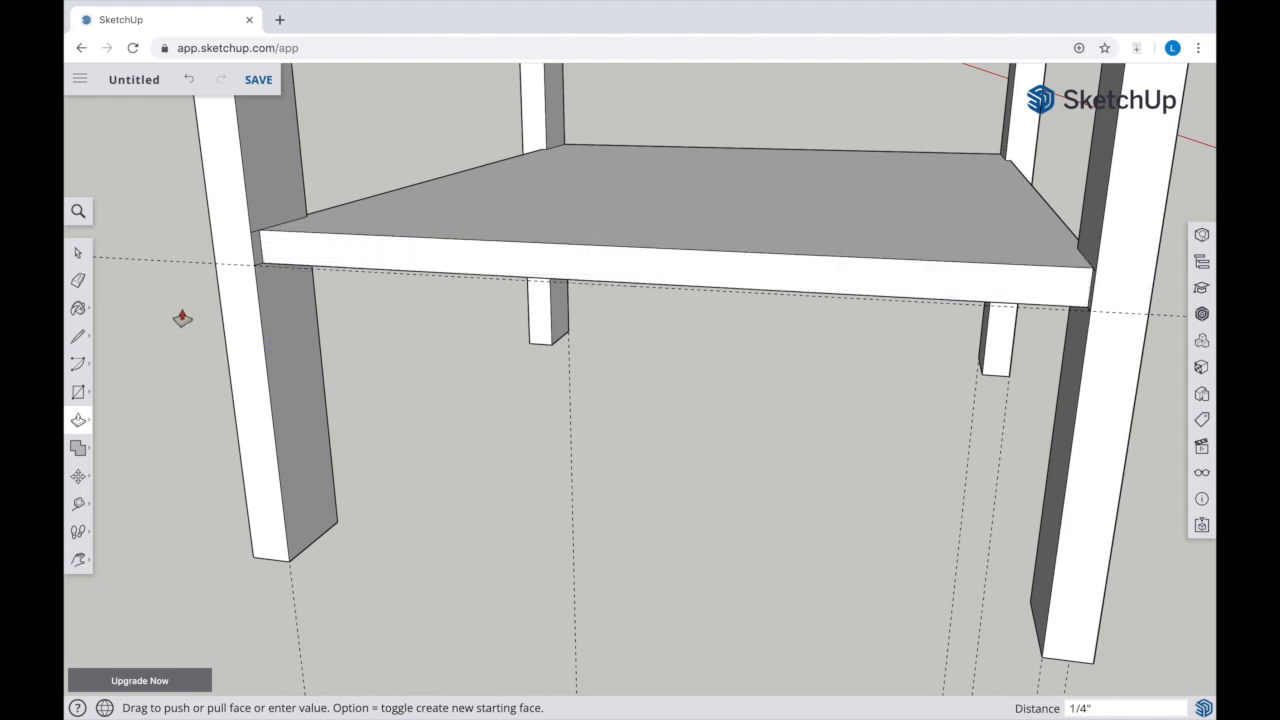
key("space")
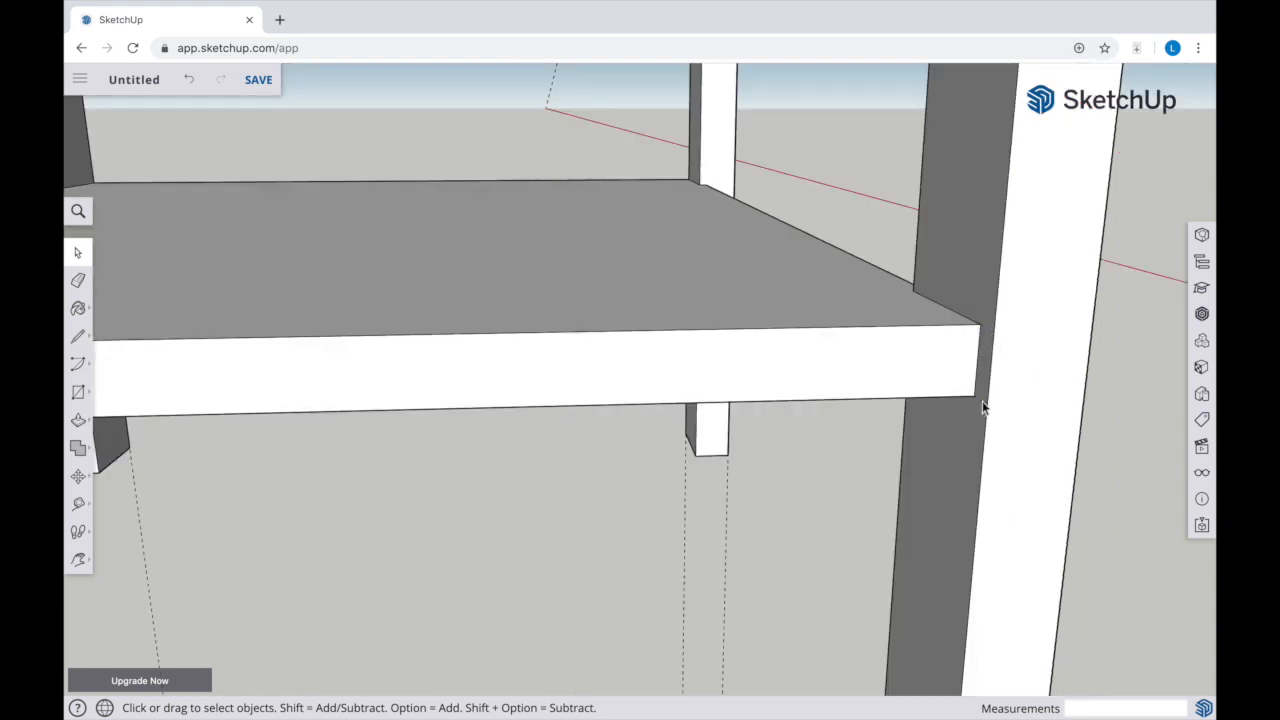
Draw a 1' 1 3/16" by 9/16" rectangle over the shelf's remaining flush side edge, from leg to leg
key("o")
left_click_drag(829, 306, 283, 302)
scroll(281, 301, "down", 5)
left_click_drag(737, 354, 574, 380)
scroll(574, 380, "down", 2)
scroll(575, 382, "up", 4)
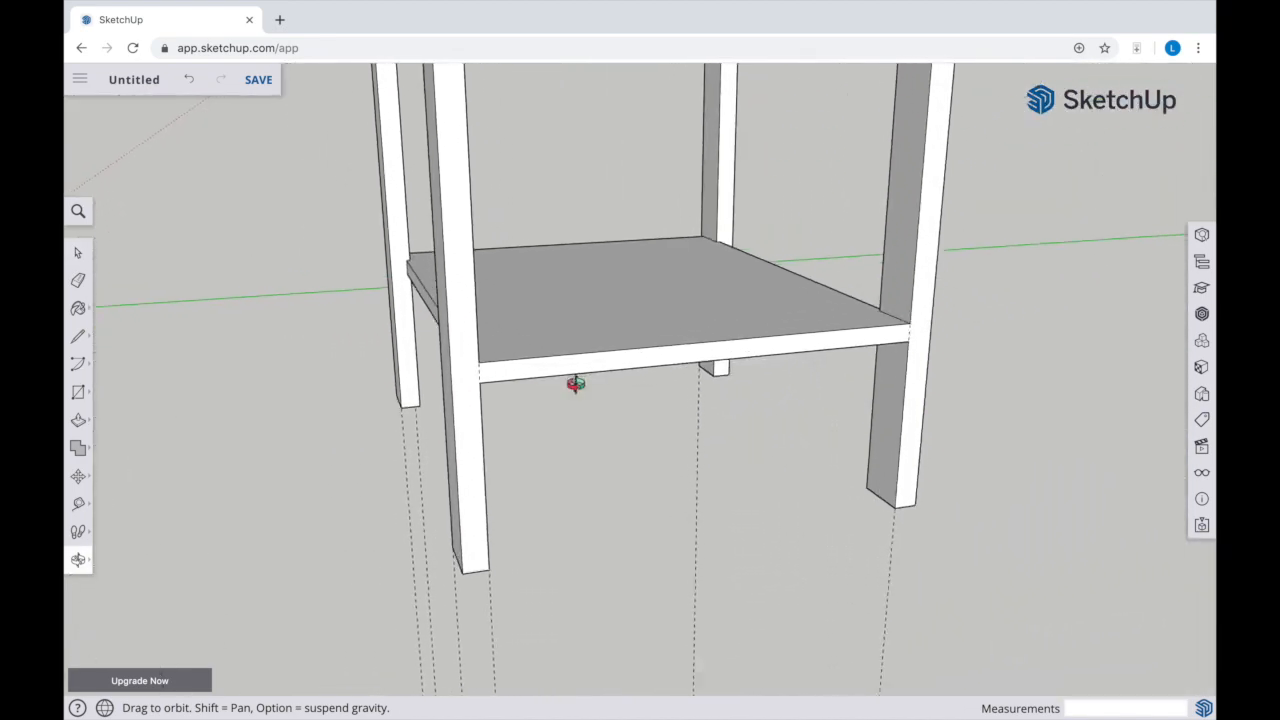
key("r")
left_click(465, 358)
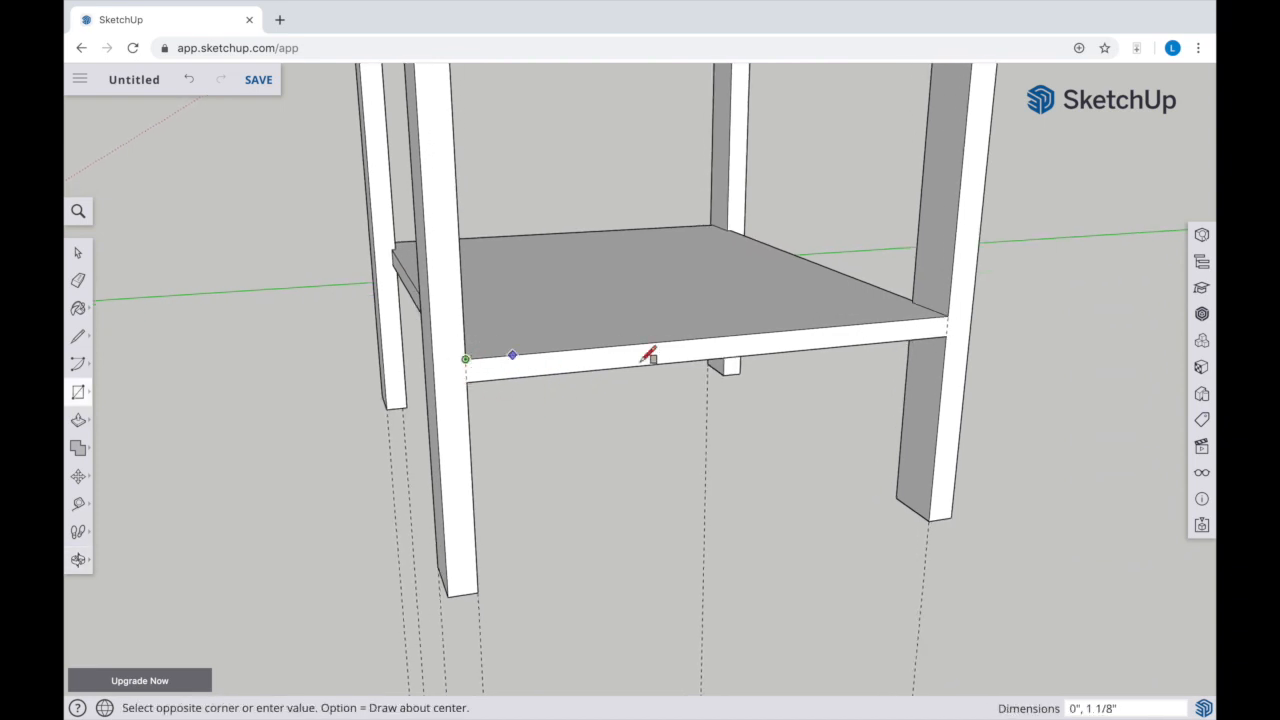
left_click(940, 335)
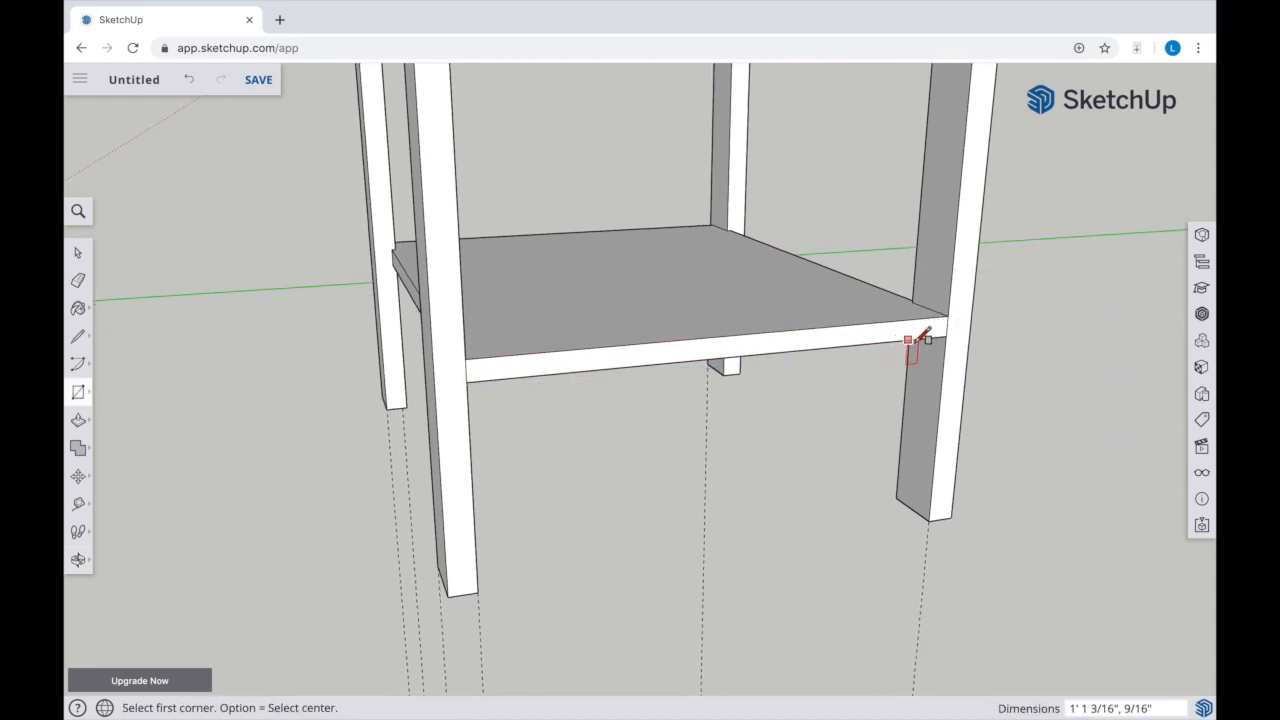
Push the remaining side edge of the shelf 1/4" inward
key("p")
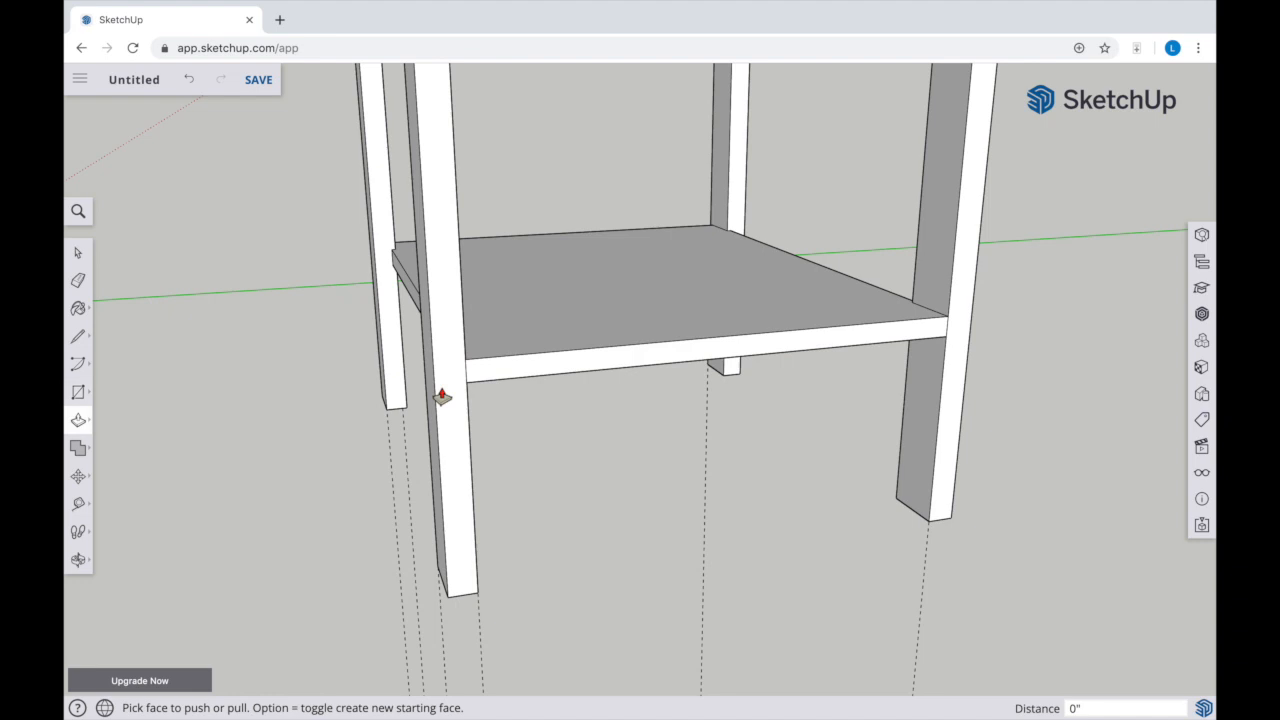
left_click(530, 368)
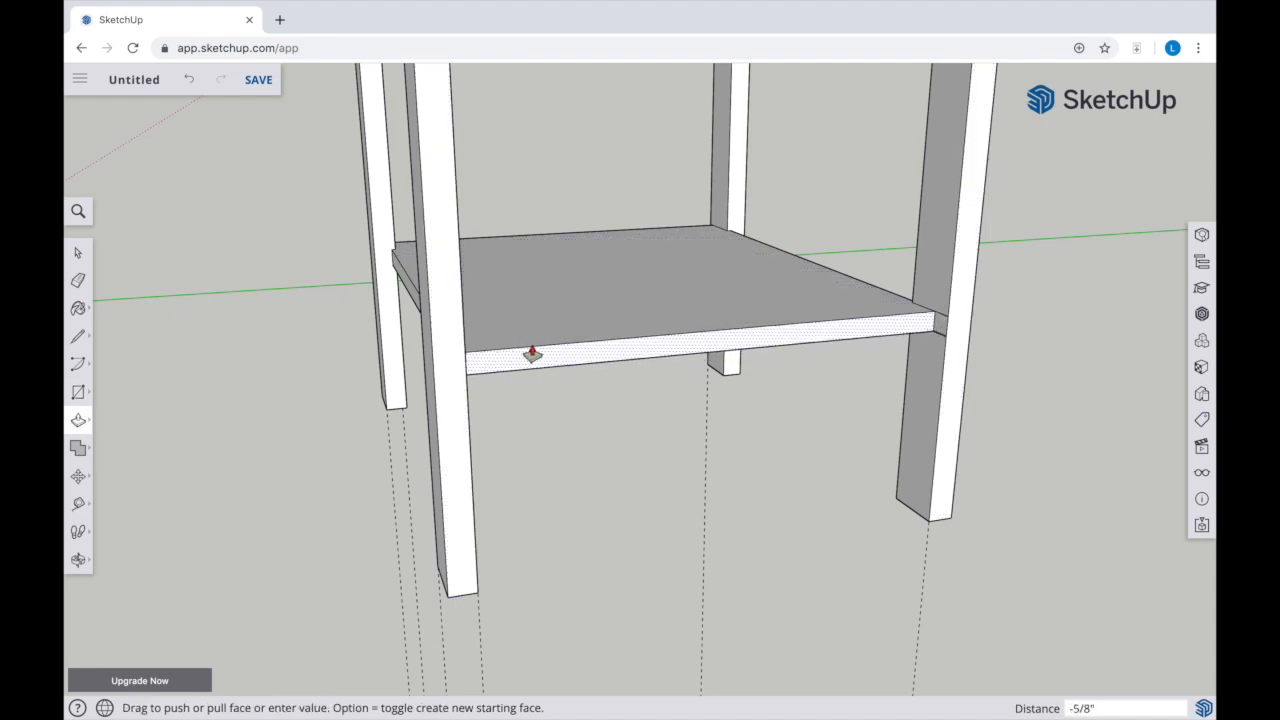
key("Return")
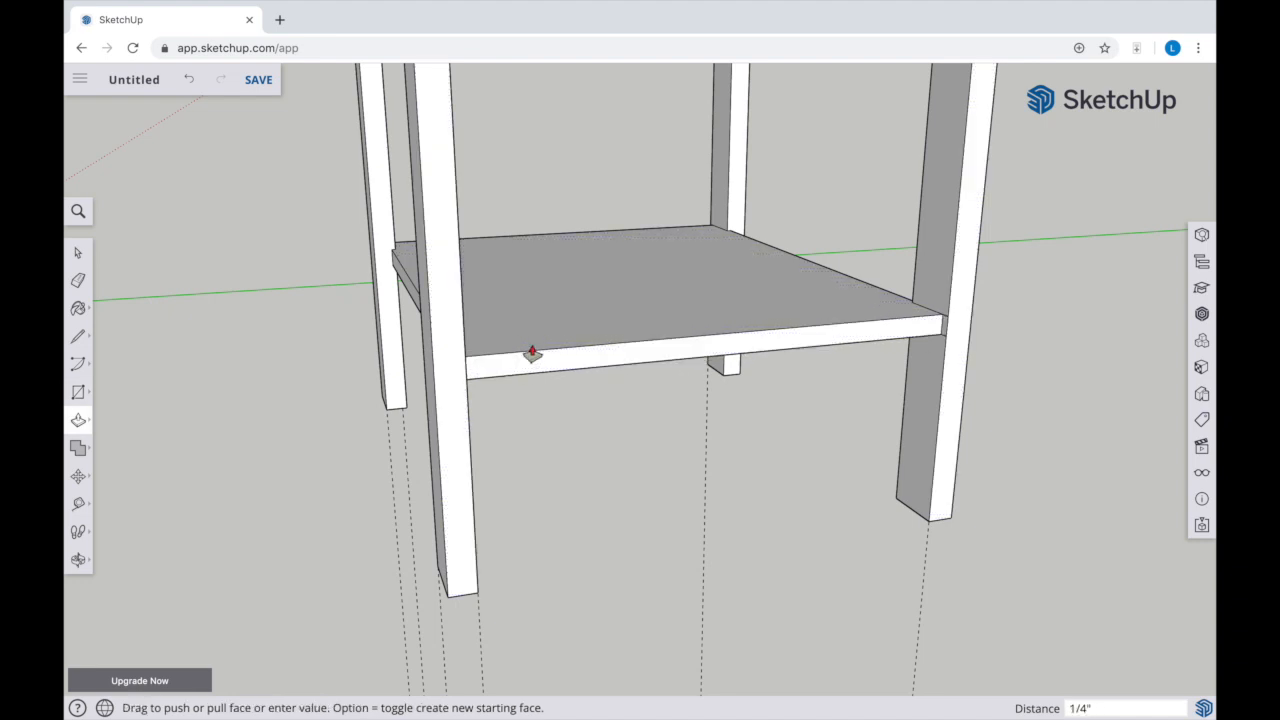
Delete the leftover seam lines on the two legs beside the shelf's newly recessed side edge
key("space")
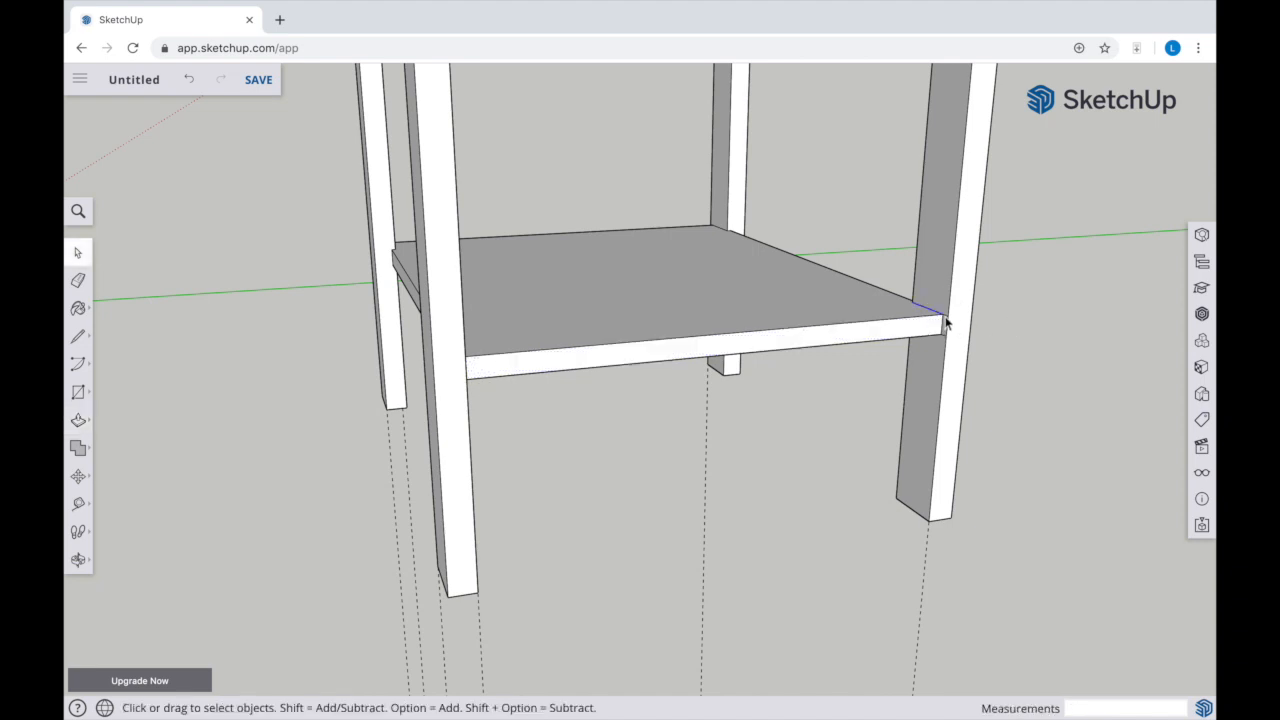
scroll(945, 322, "up", 6)
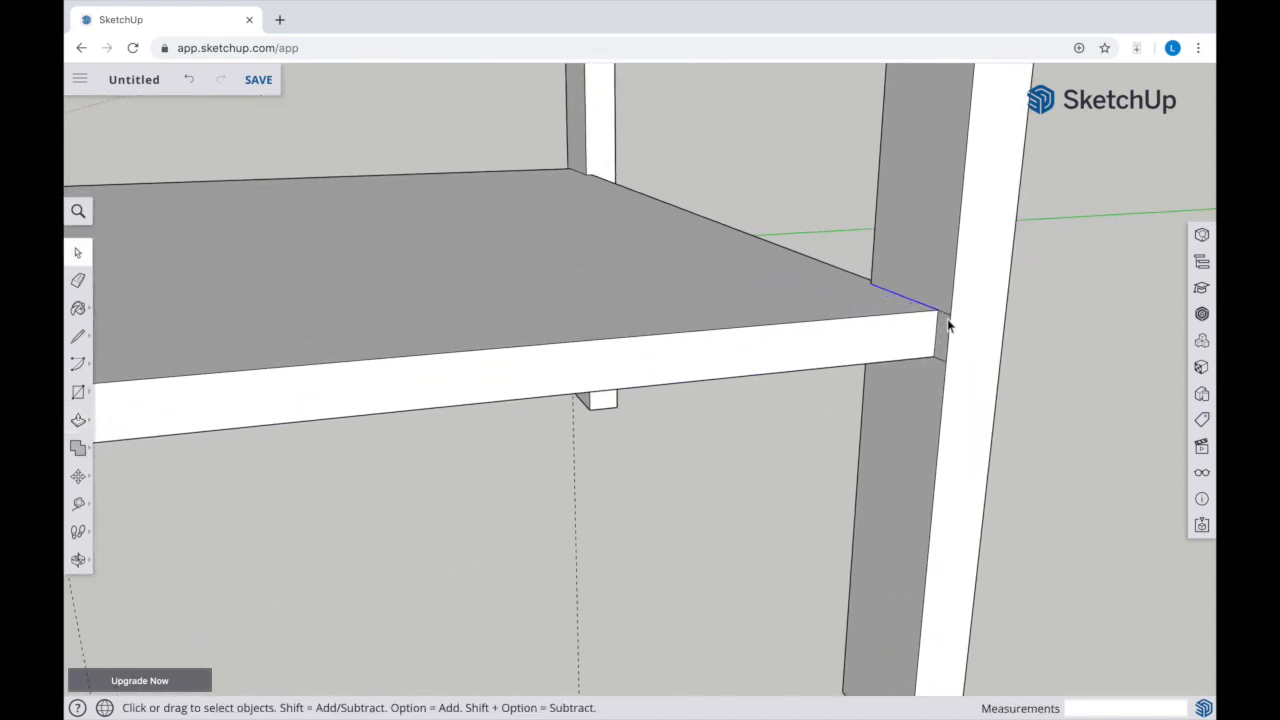
left_click(948, 318)
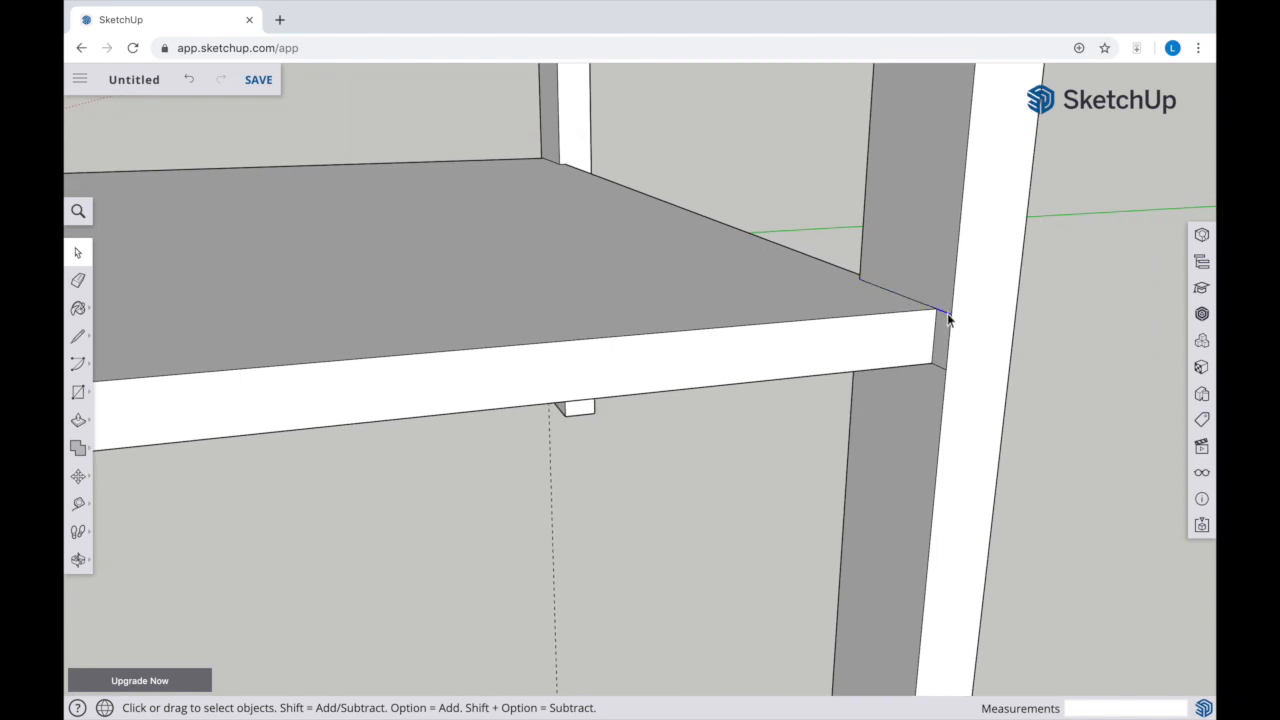
left_click(940, 373)
middle_click_drag(606, 414, 522, 361)
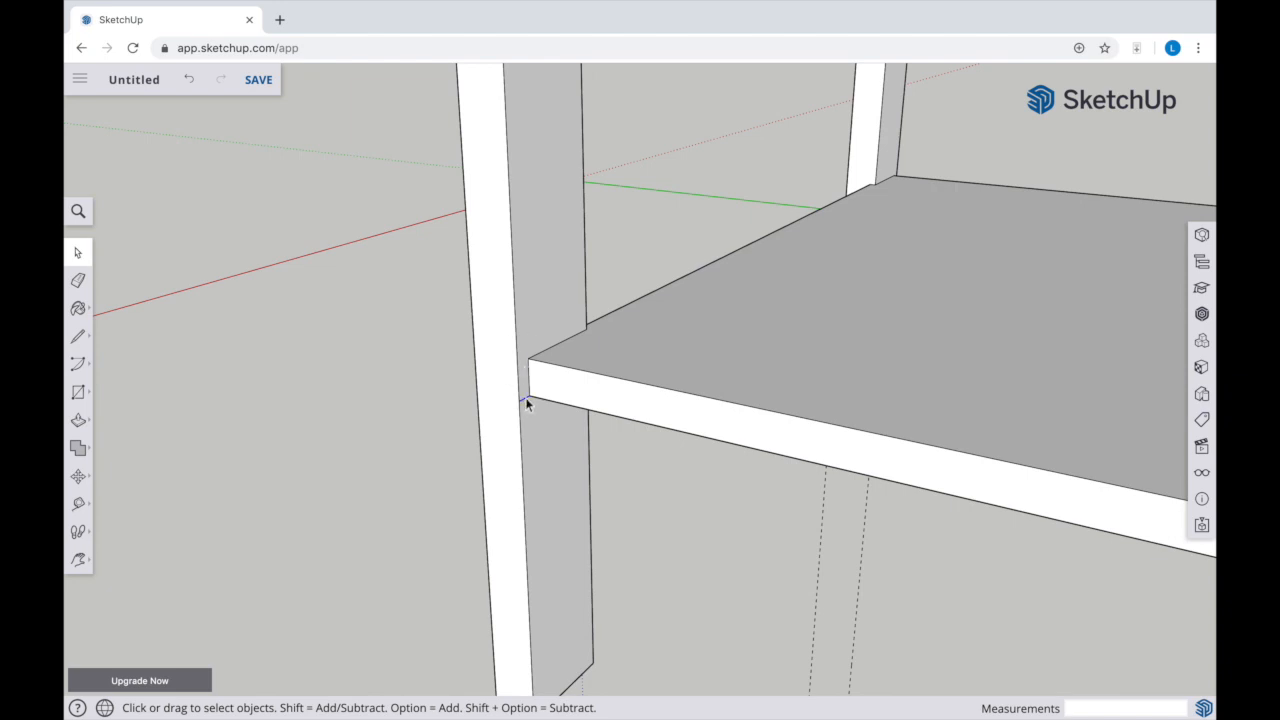
scroll(752, 387, "down", 5)
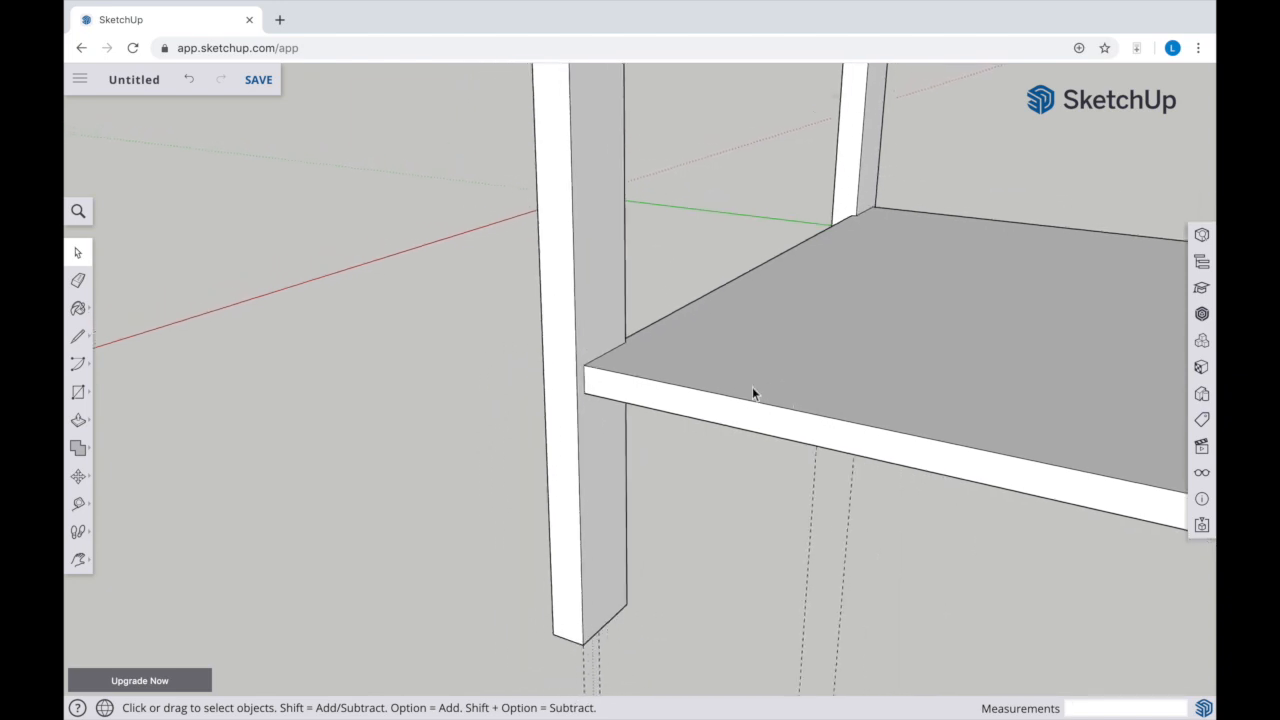
middle_click_drag(748, 391, 816, 274)
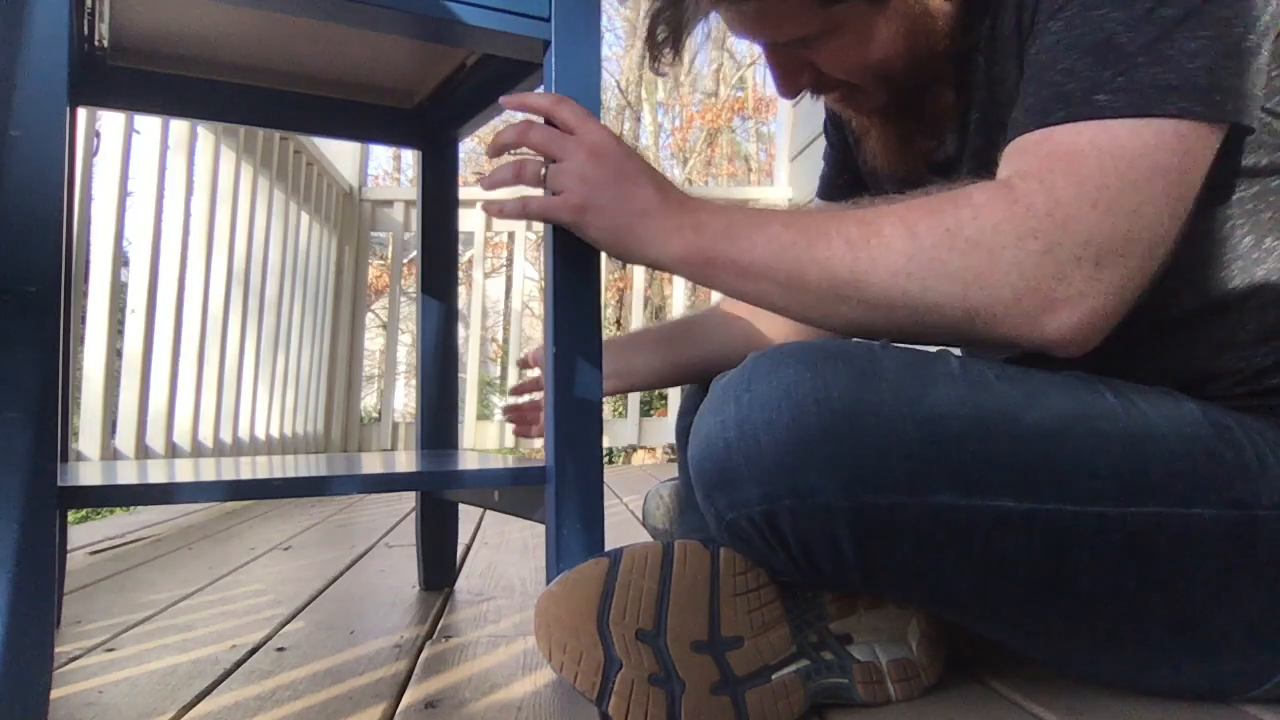
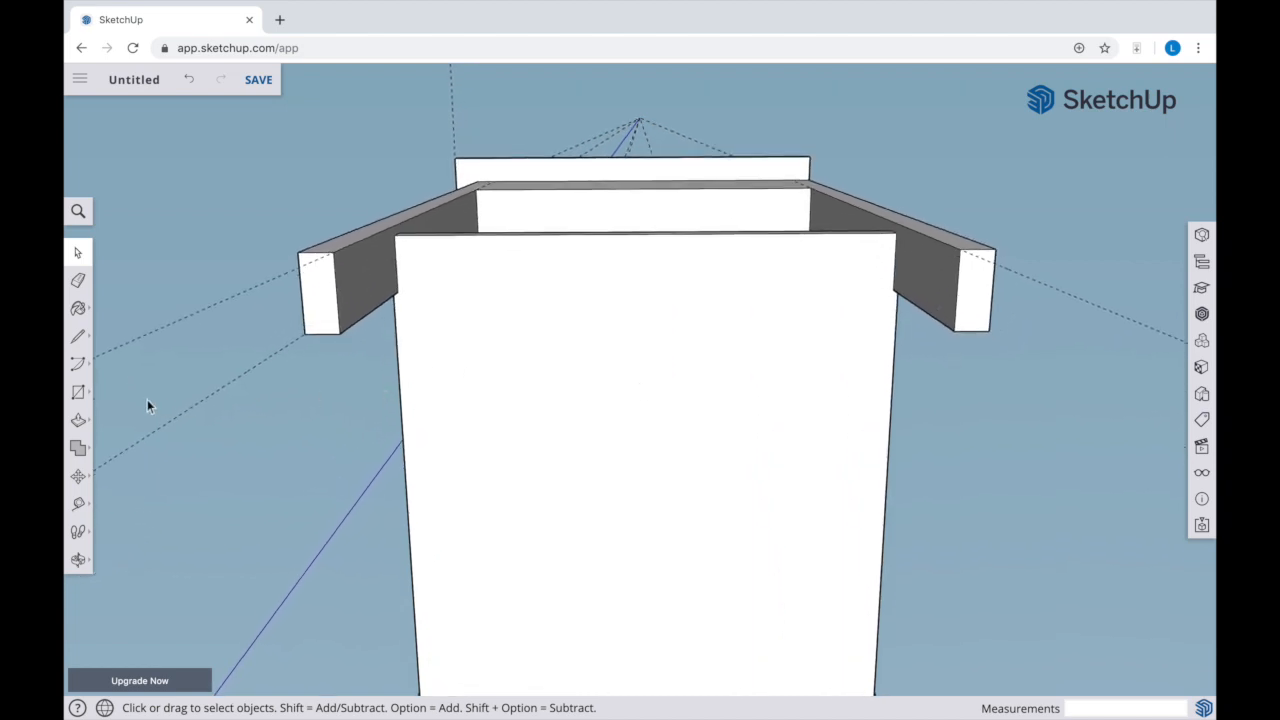
Place a guide just inside one side edge of the shelf's underside and a second guide 3/4" further in
key("t")
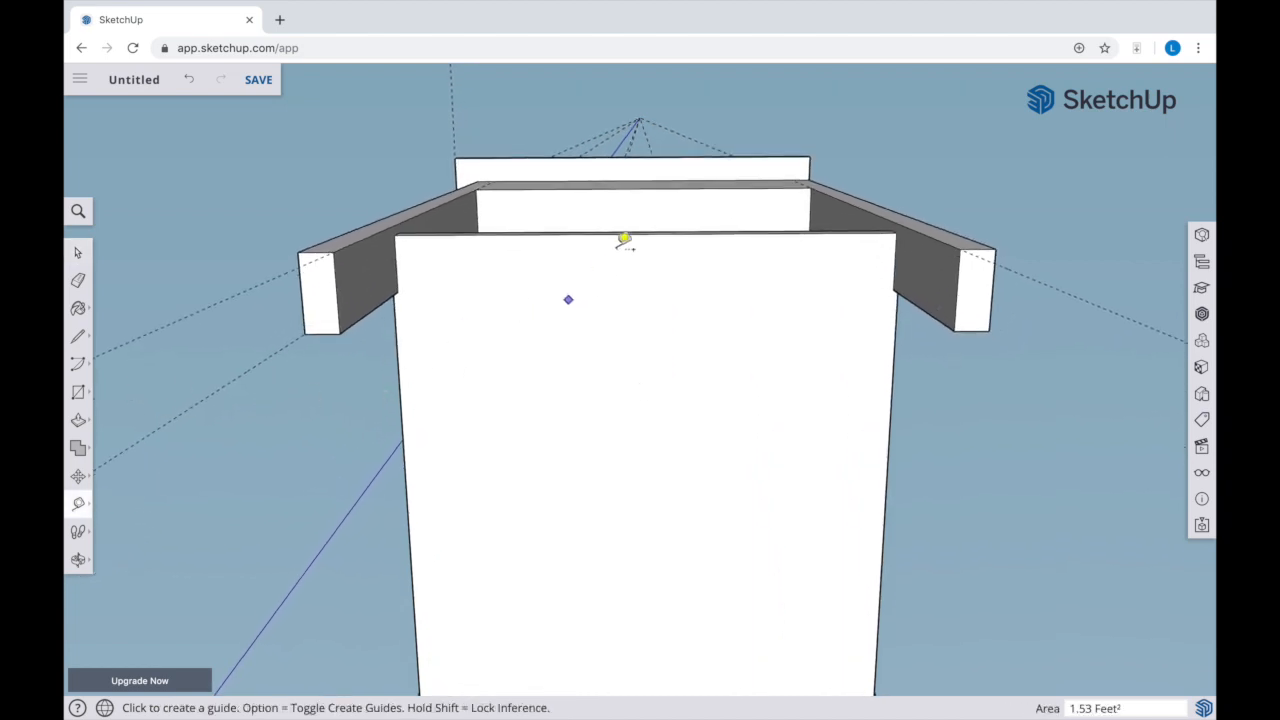
left_click(645, 235)
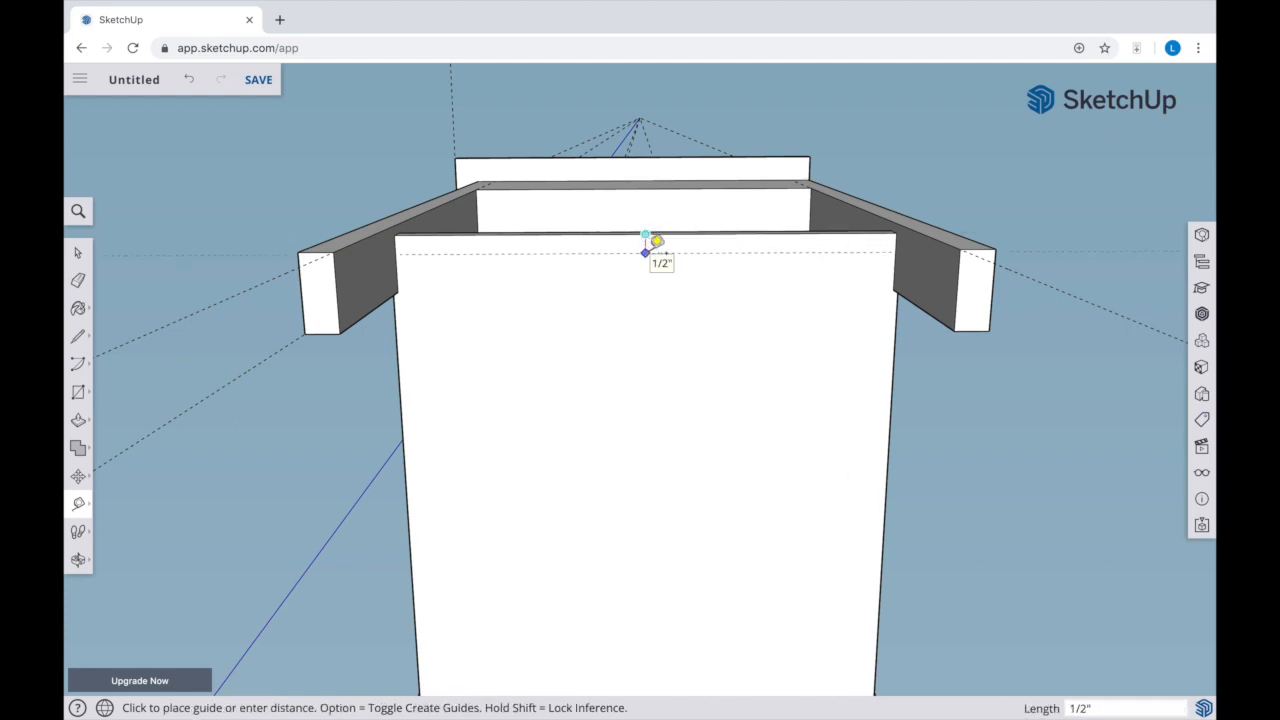
left_click(655, 243)
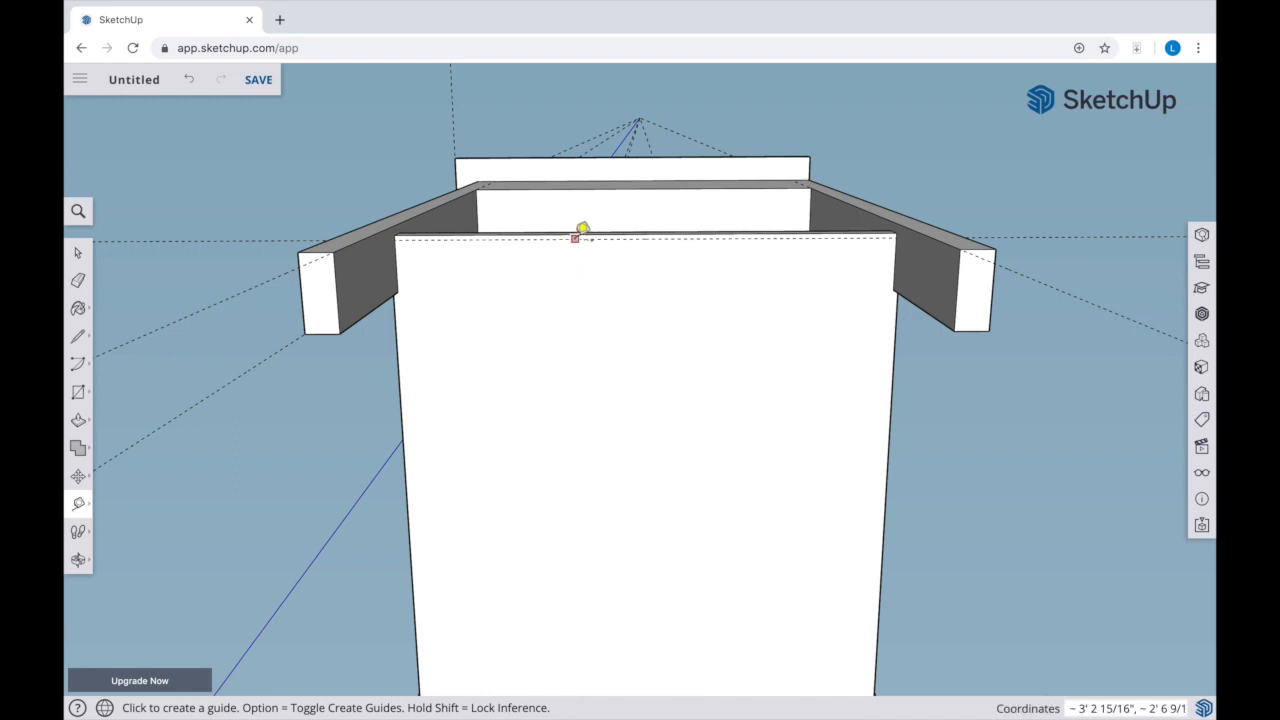
scroll(578, 234, "up", 3)
scroll(578, 234, "up", 2)
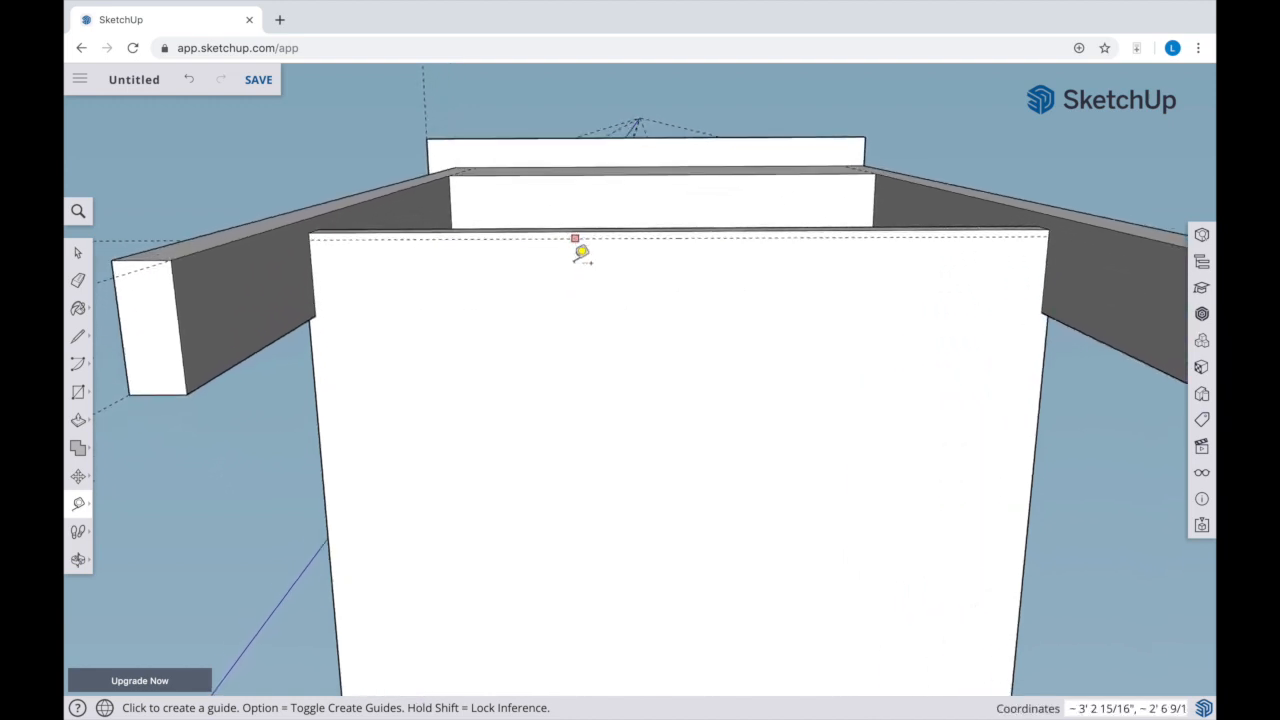
left_click(568, 236)
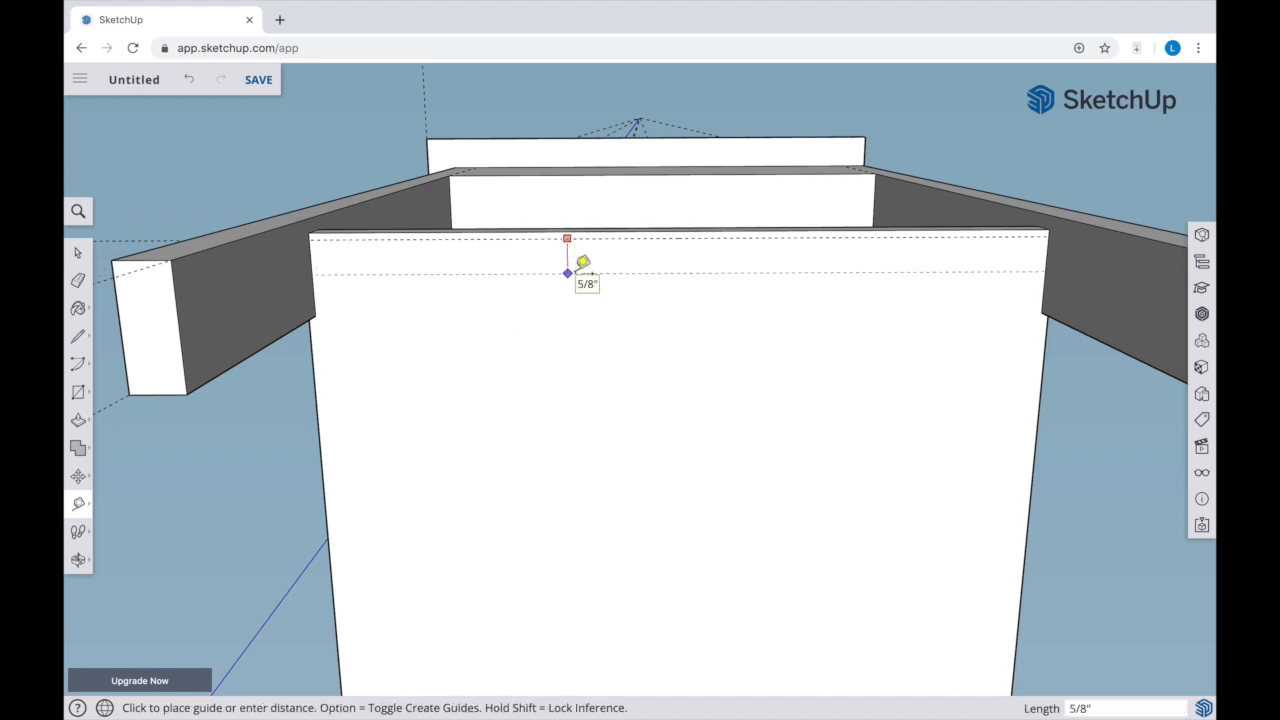
key("Return")
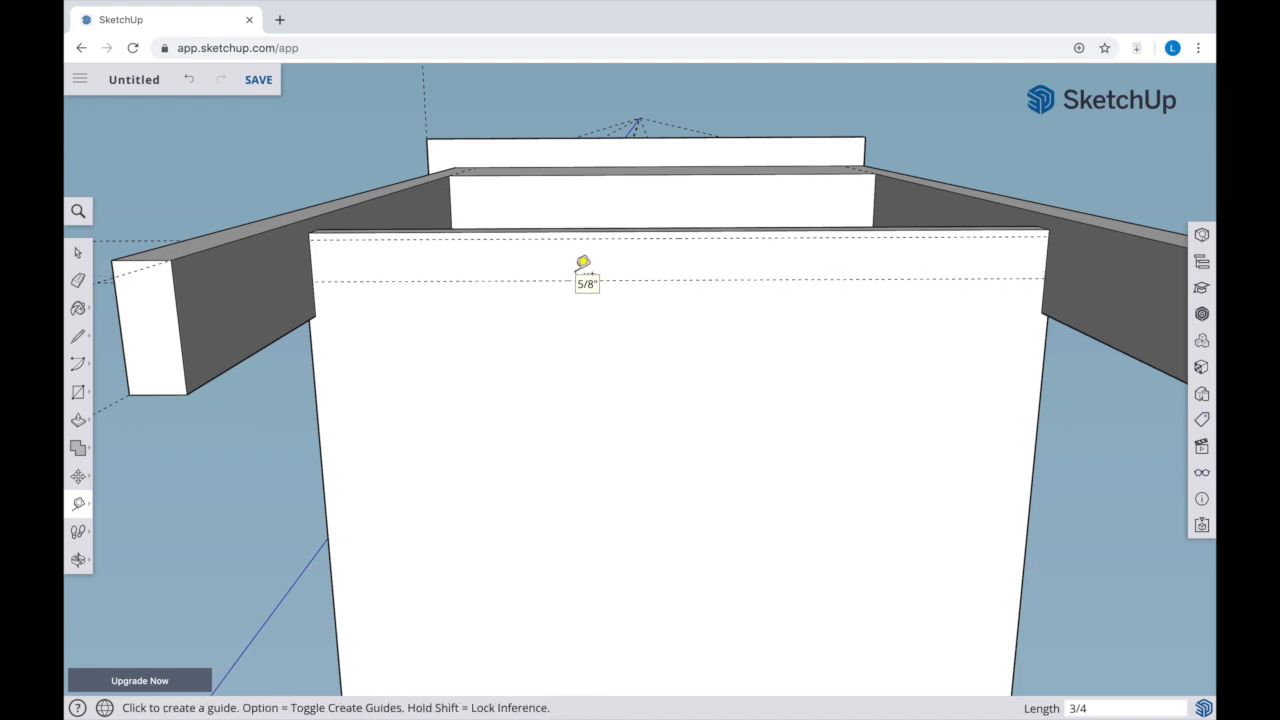
Draw a 3/4" by 1' 1 3/16" rectangle between the two guides across the shelf's underside
key("r")
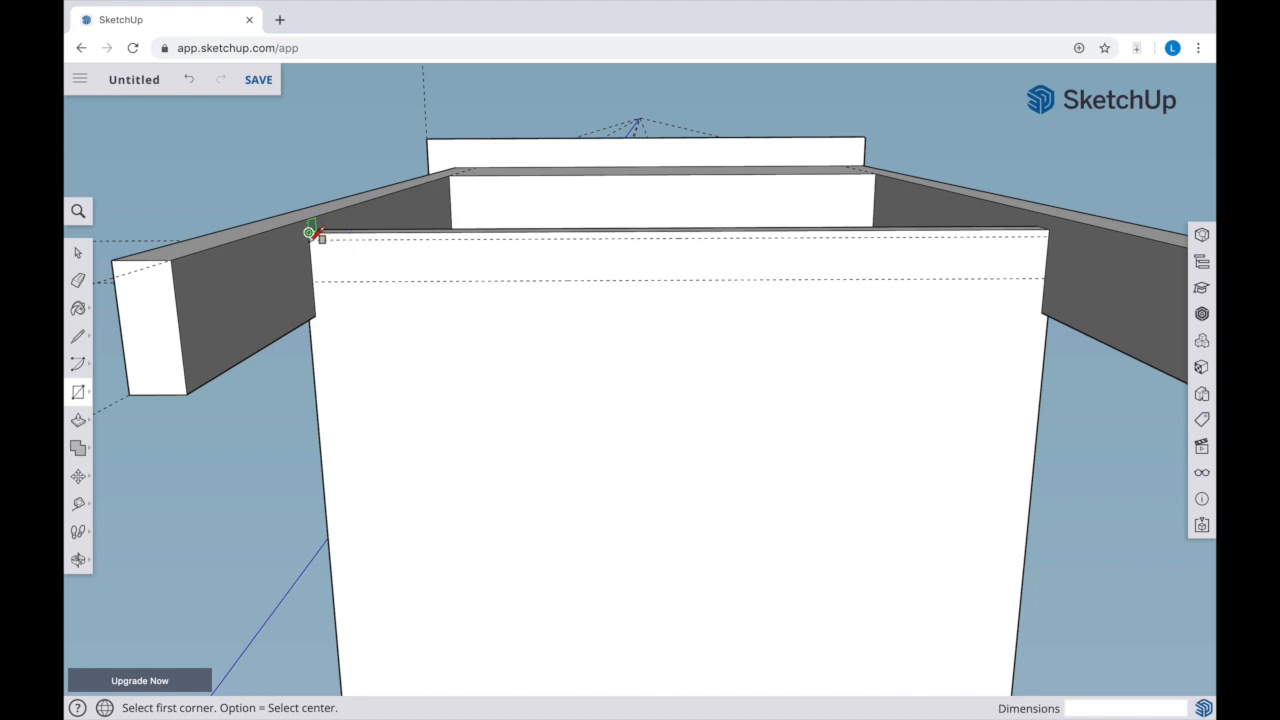
scroll(310, 232, "up", 3)
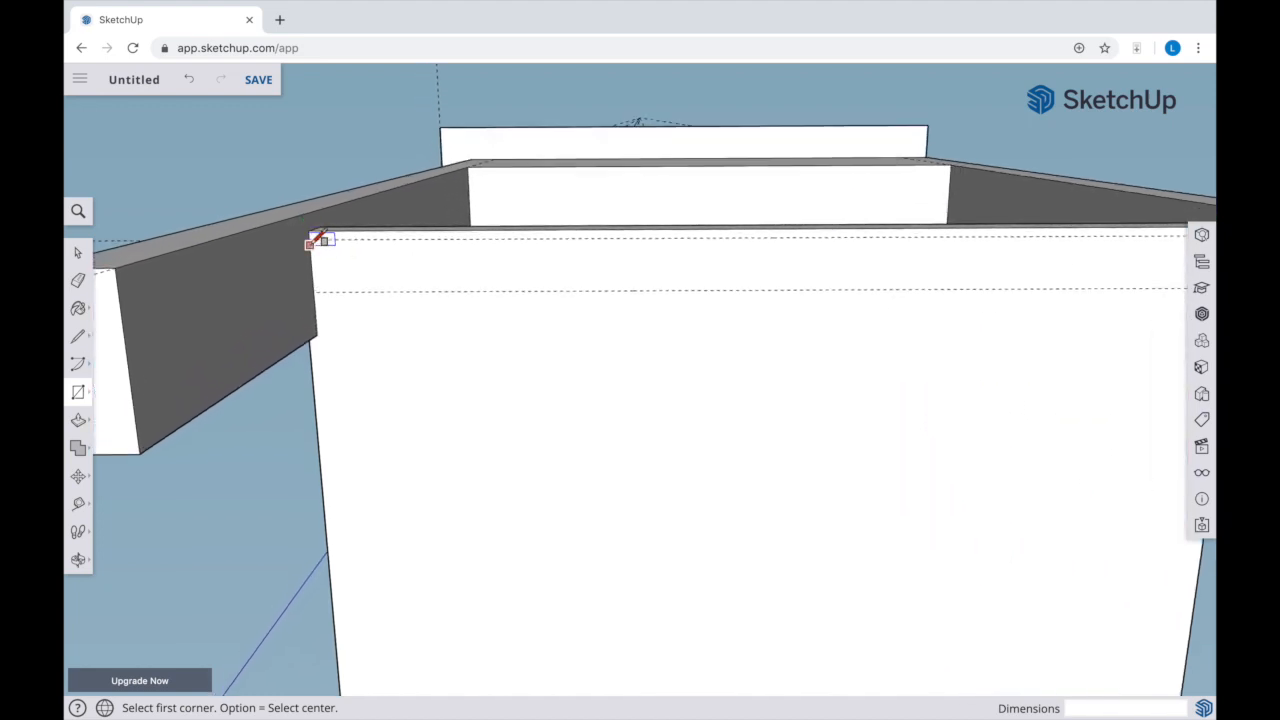
left_click(309, 240)
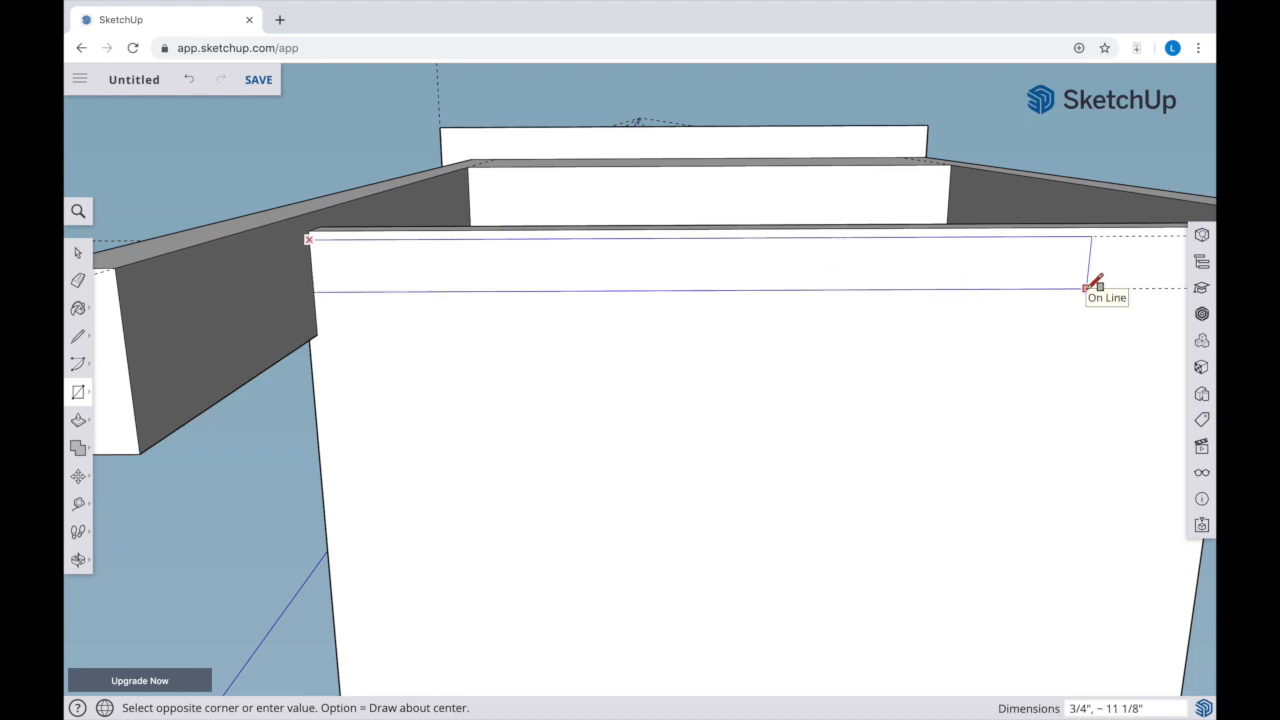
key("h")
left_click_drag(1086, 288, 915, 298)
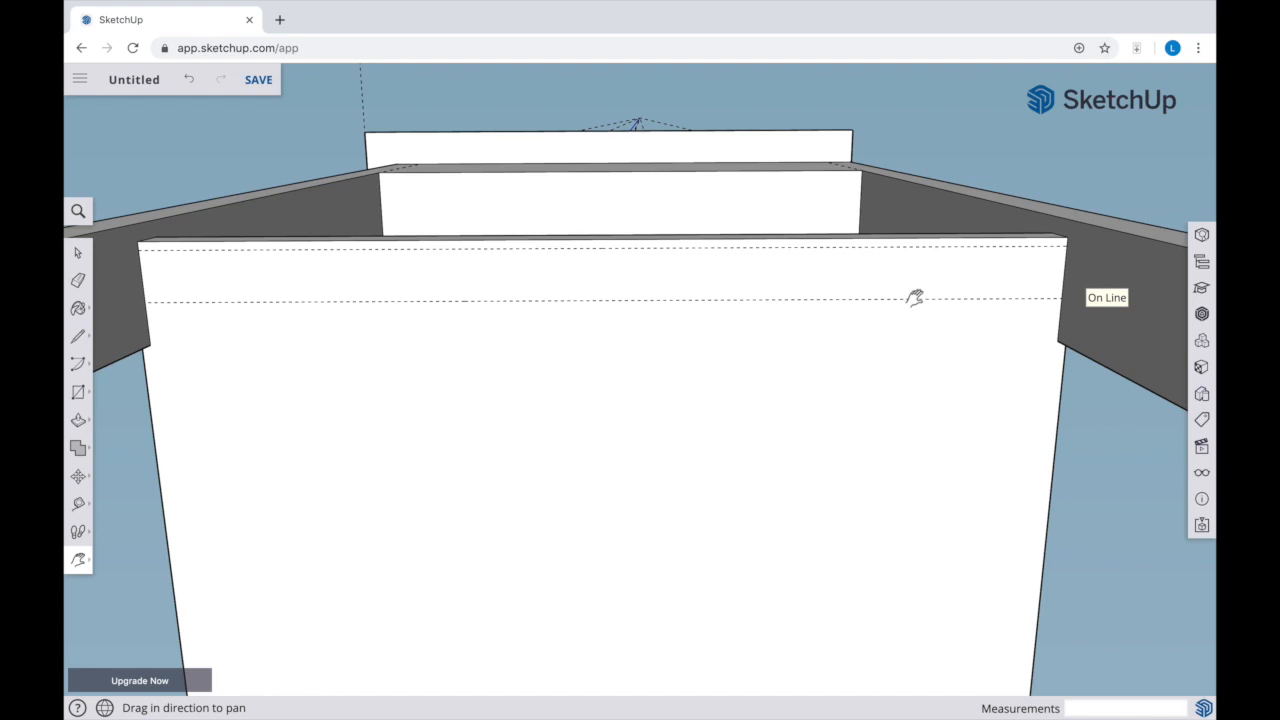
key("Escape")
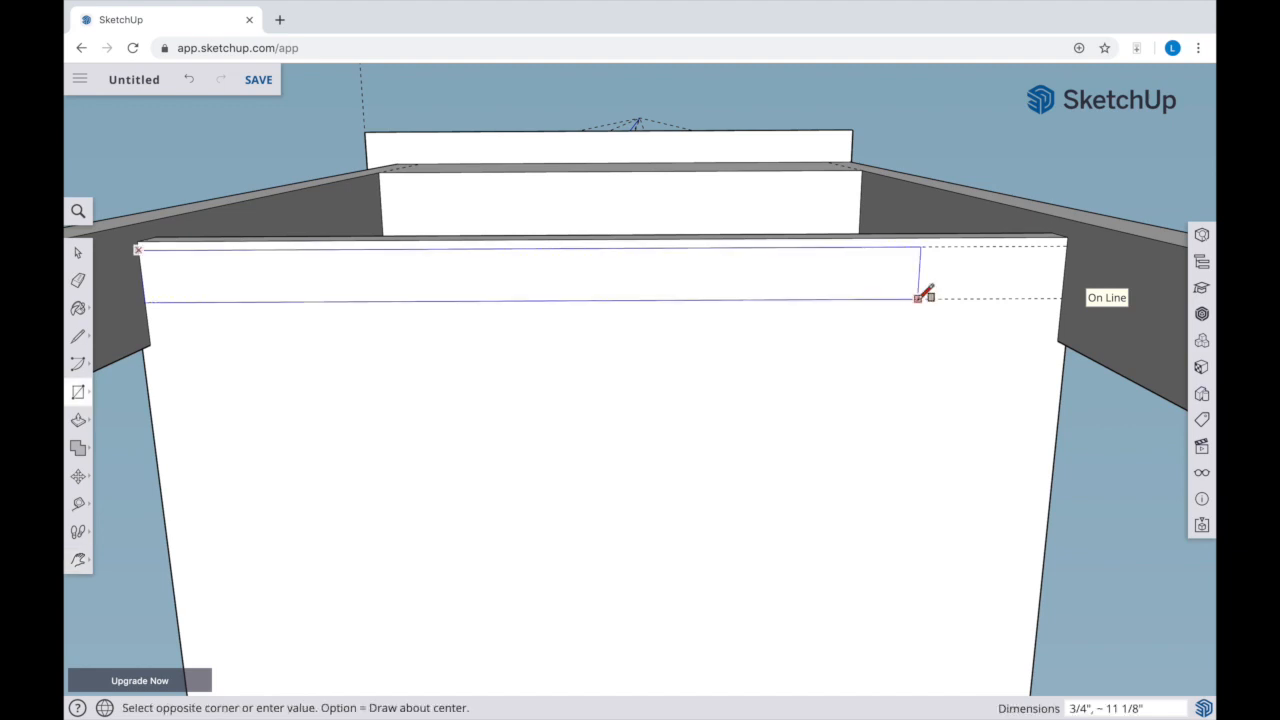
left_click(1063, 295)
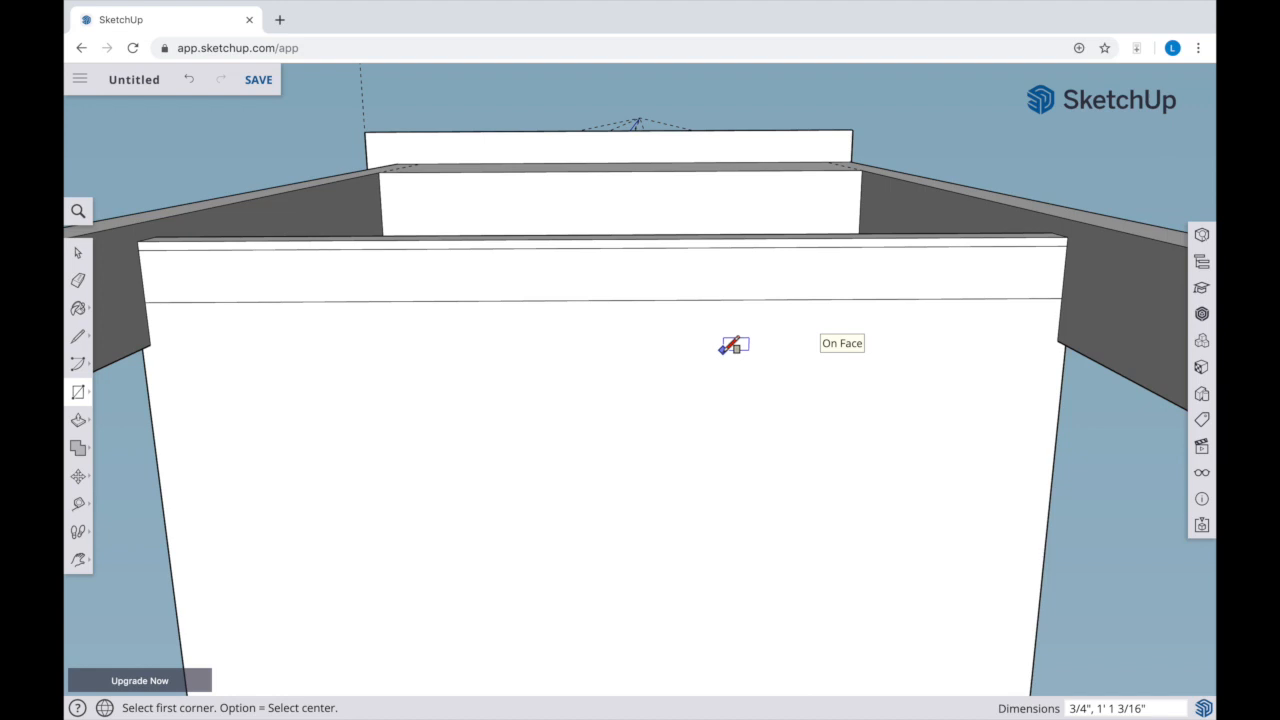
Pull the narrow rectangle 1 1/2" out from the shelf's underside to form a support rail
key("p")
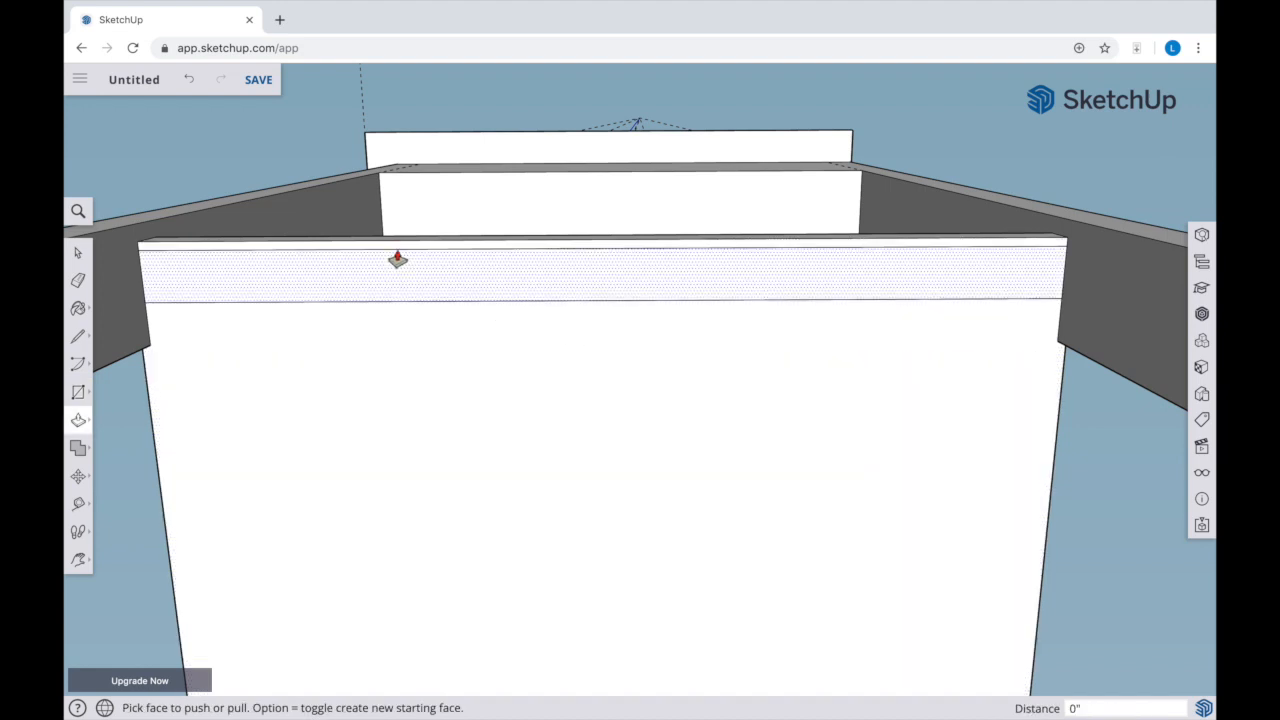
left_click(342, 284)
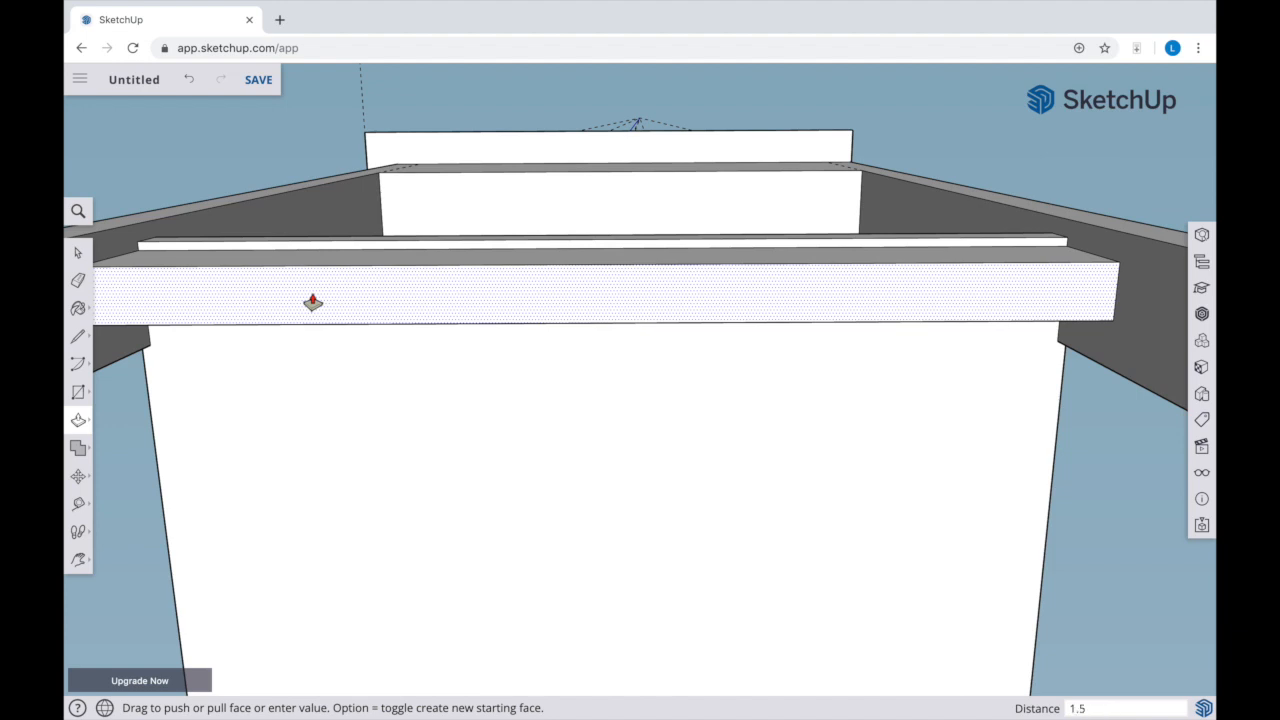
key("Return")
On the opposite side of the shelf's underside, place a guide just inside the edge and another 3/4" from it
key("o")
left_click_drag(298, 292, 817, 540)
left_click_drag(624, 488, 757, 489)
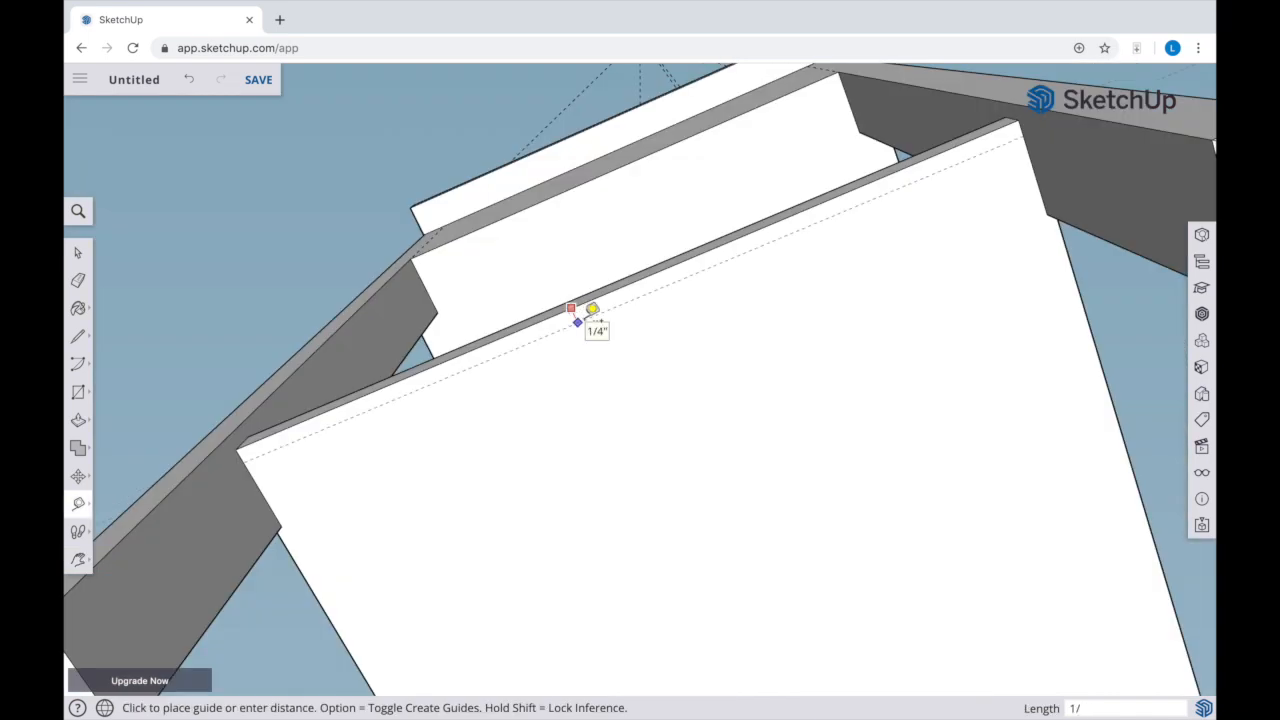
left_click(580, 318)
left_click(556, 332)
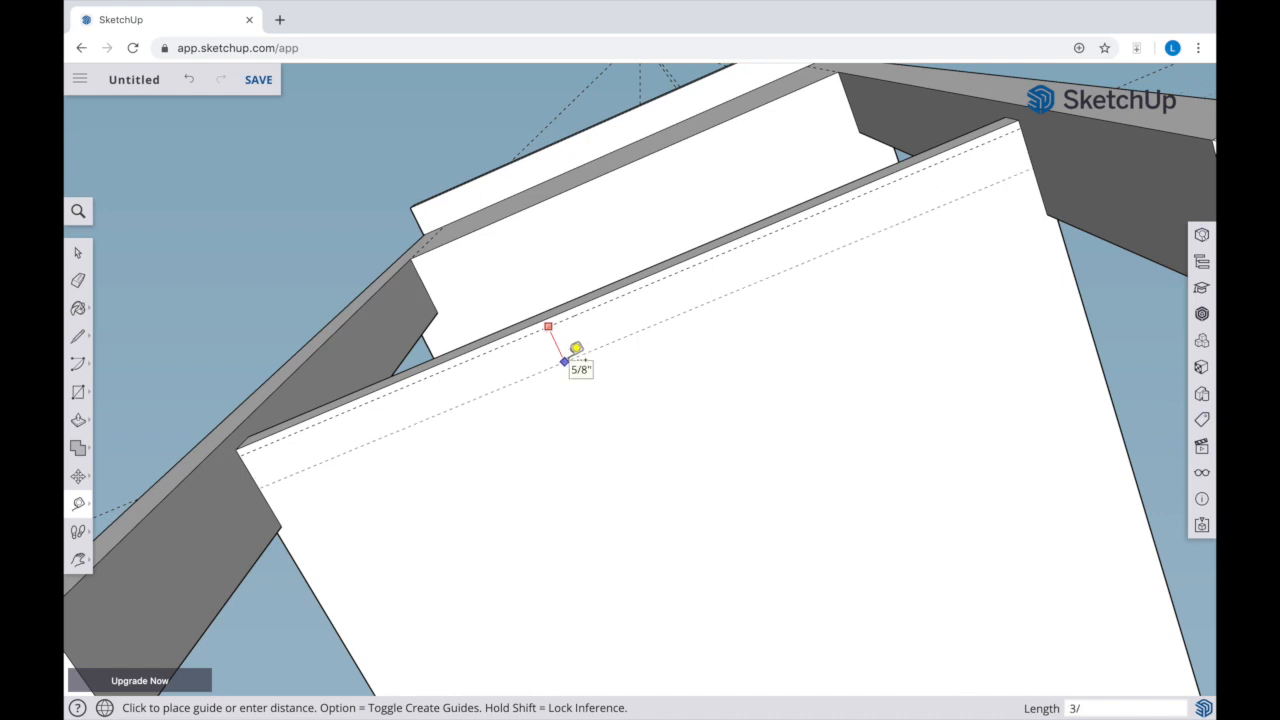
key("Return")
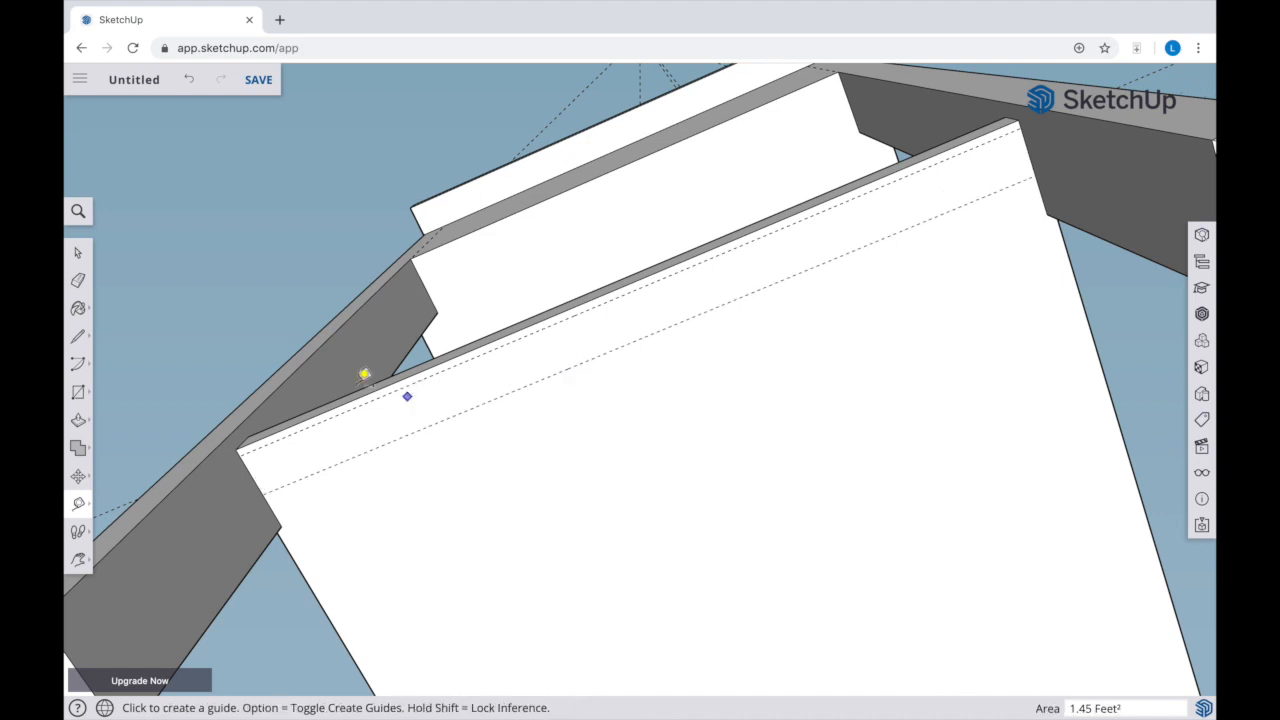
Draw a 3/4" by 1' 1 3/16" rectangle between the opposite side's guides and pull it out 1 1/2" as a second rail
left_click(82, 398)
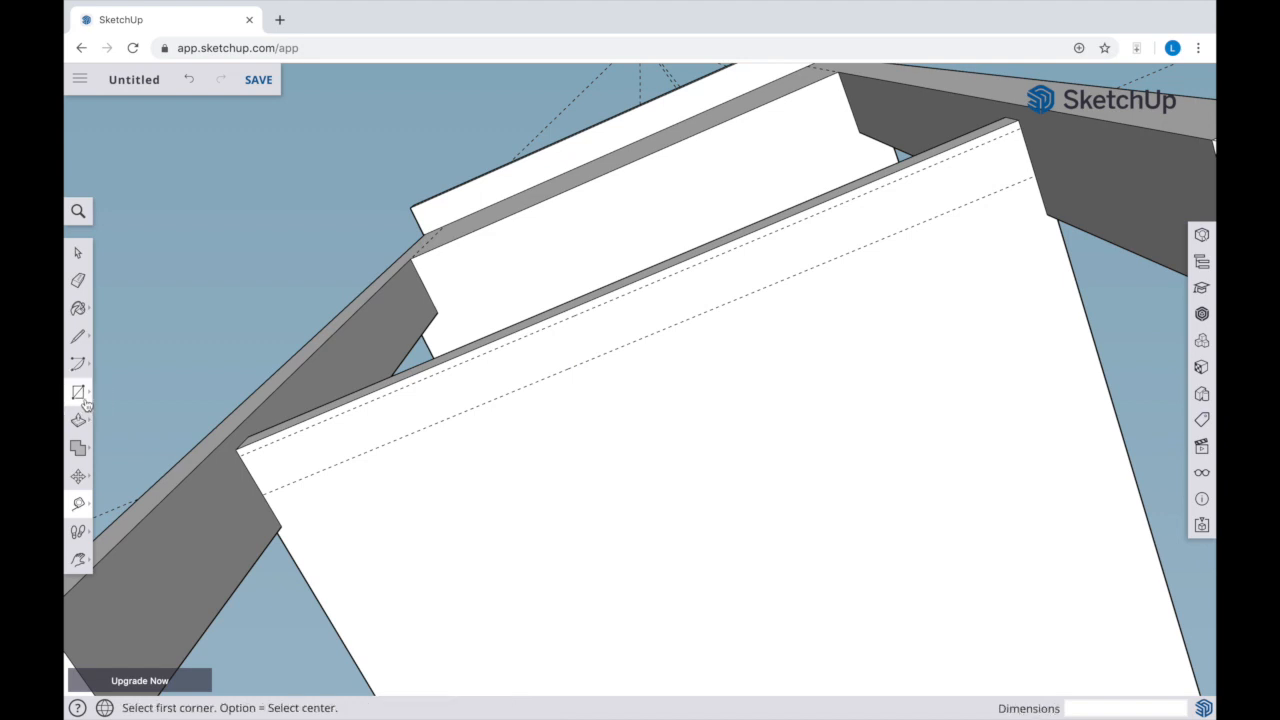
left_click(240, 456)
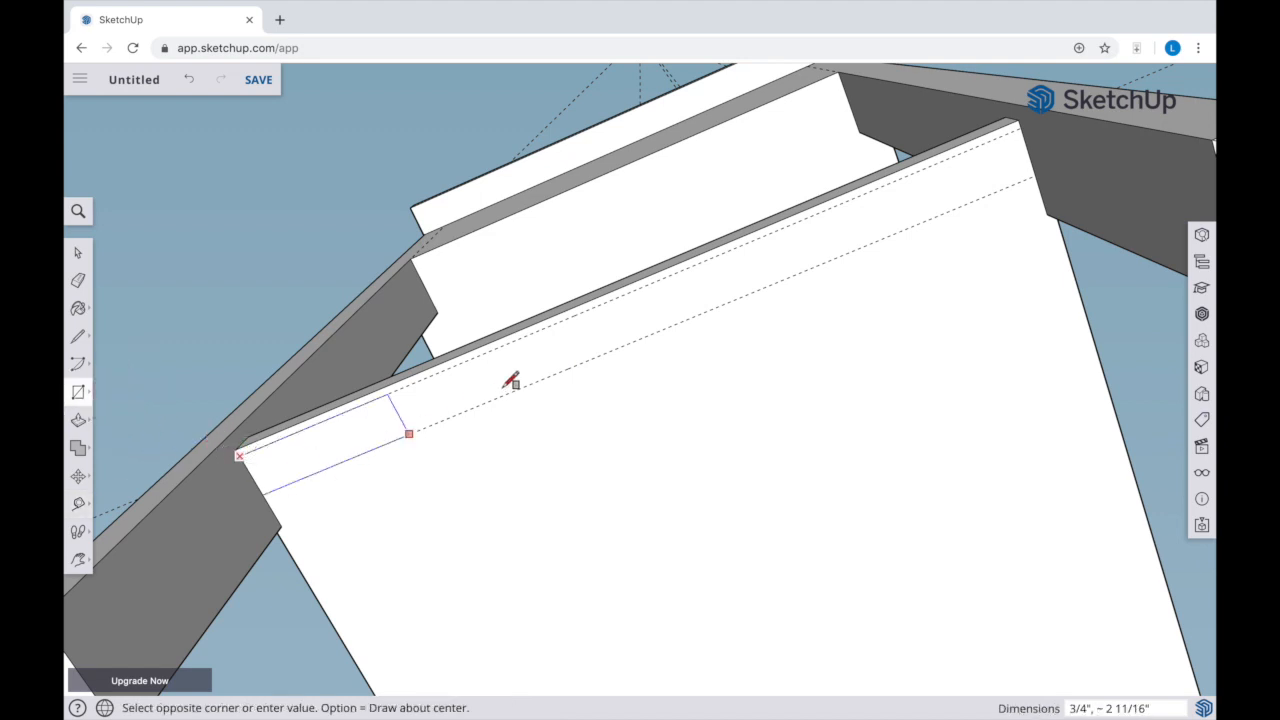
left_click(1040, 176)
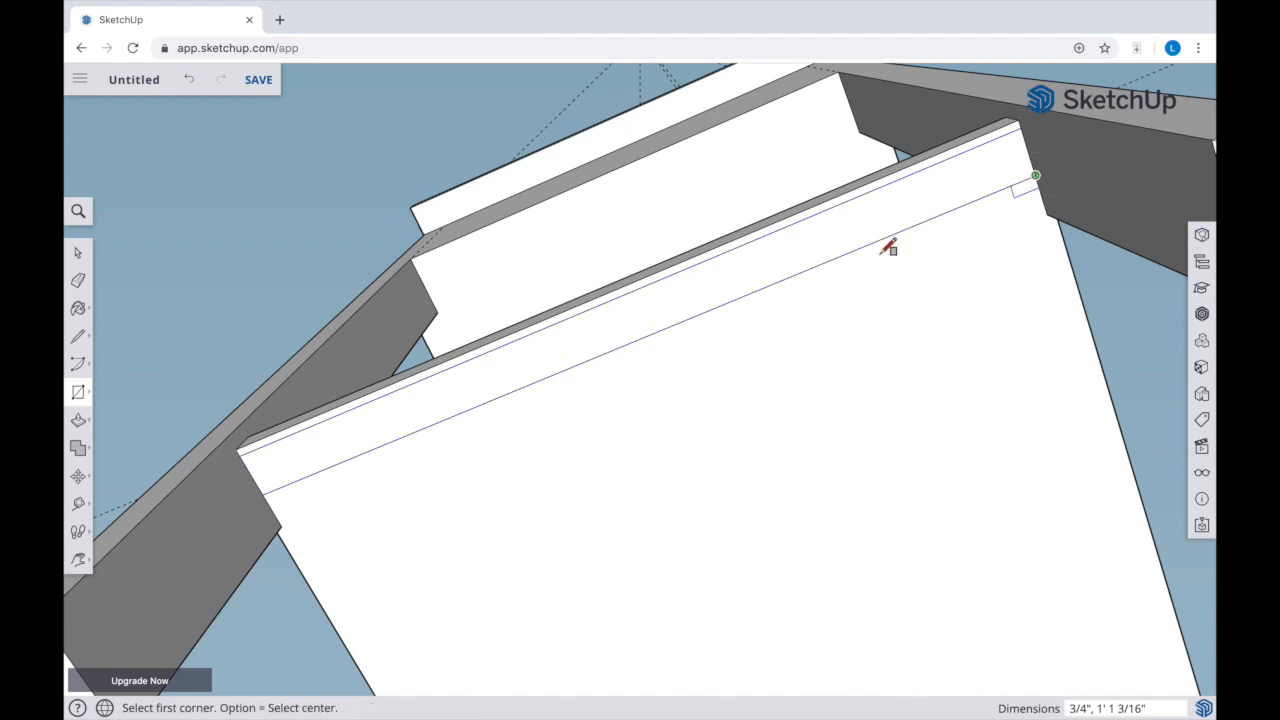
key("p")
left_click(668, 326)
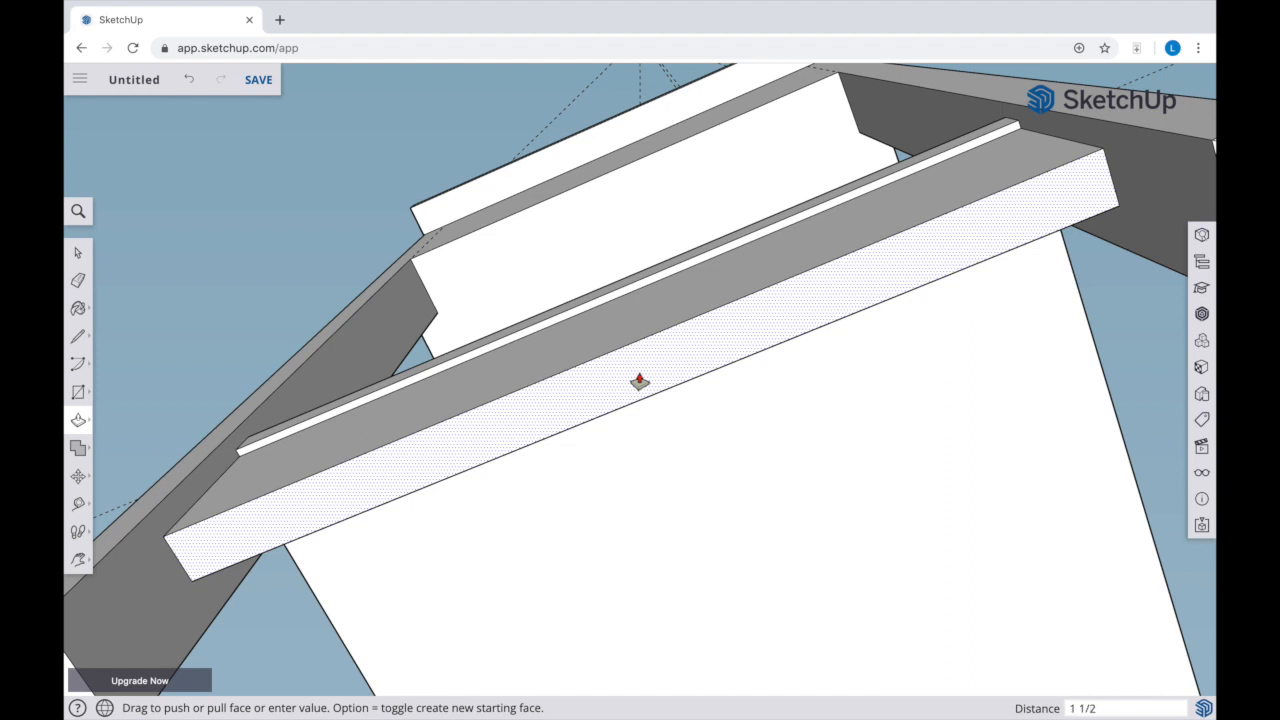
key("Return")
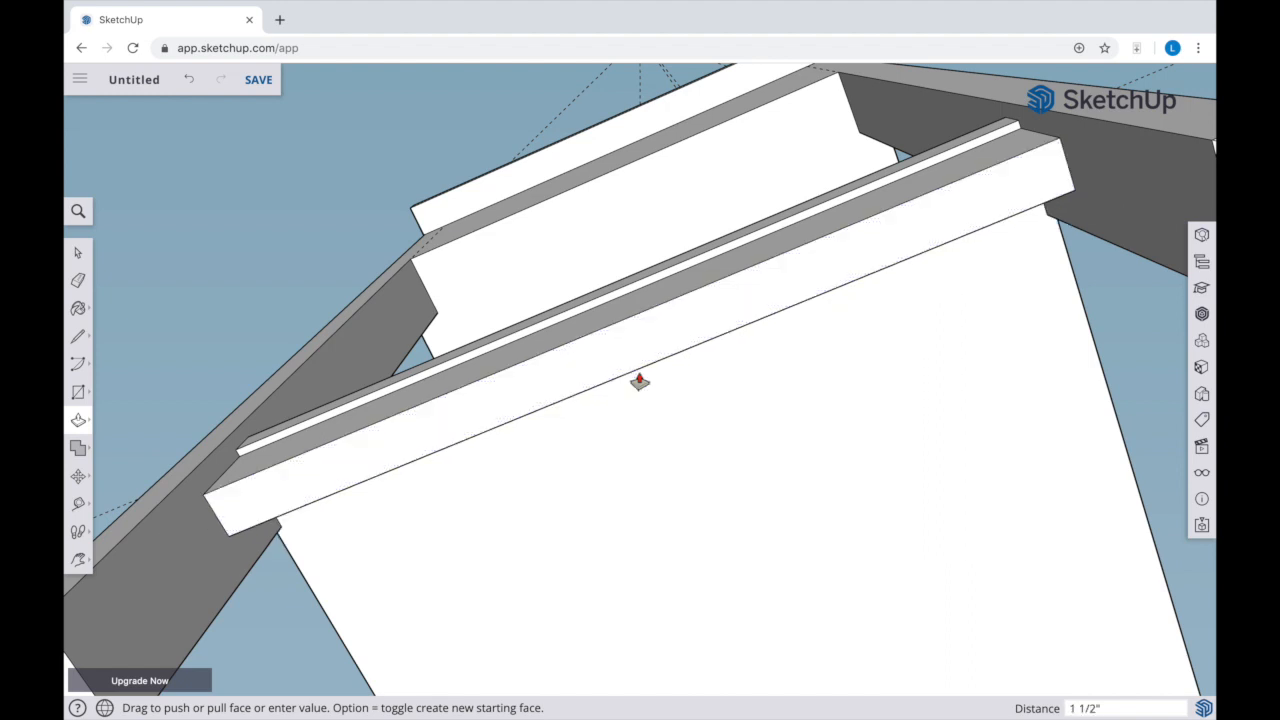
Draw a rectangle about 1' 1 1/2" by 5 5/8" on the upper drawer section's face, between the legs and up to the tabletop
key("o")
left_click_drag(451, 411, 664, 440)
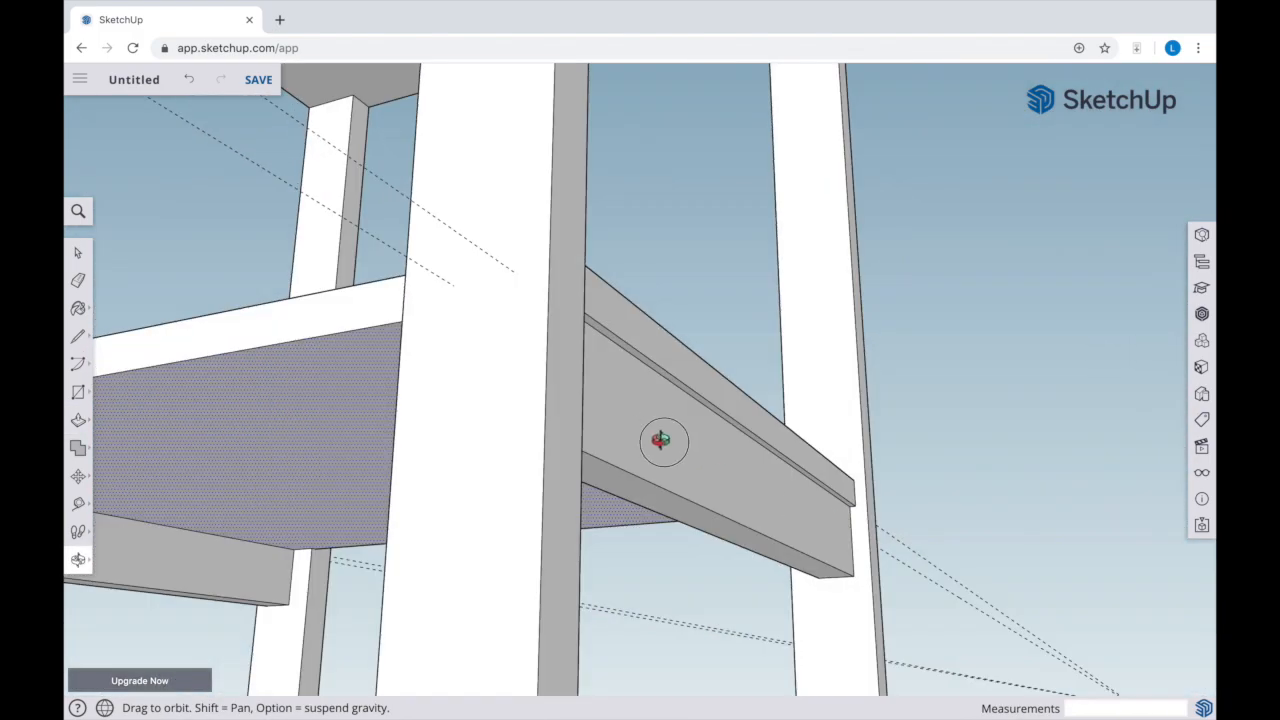
scroll(714, 491, "down", 5)
scroll(694, 491, "down", 4)
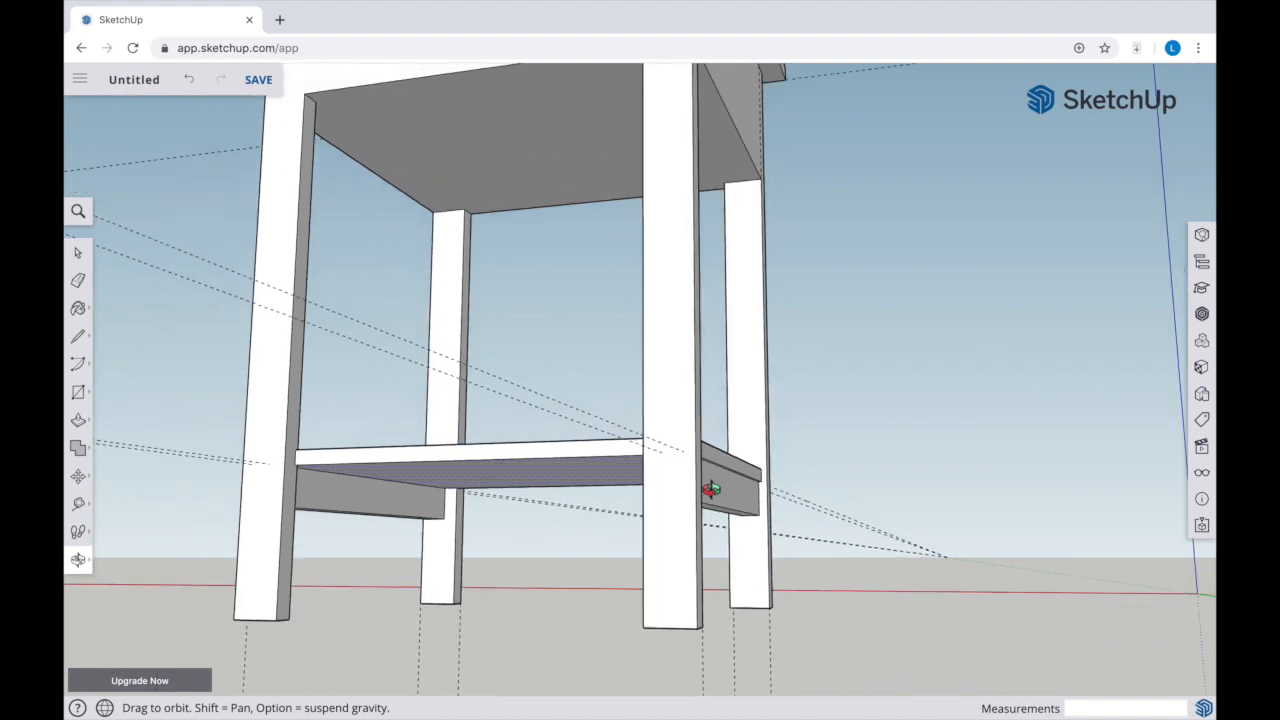
scroll(710, 492, "down", 2)
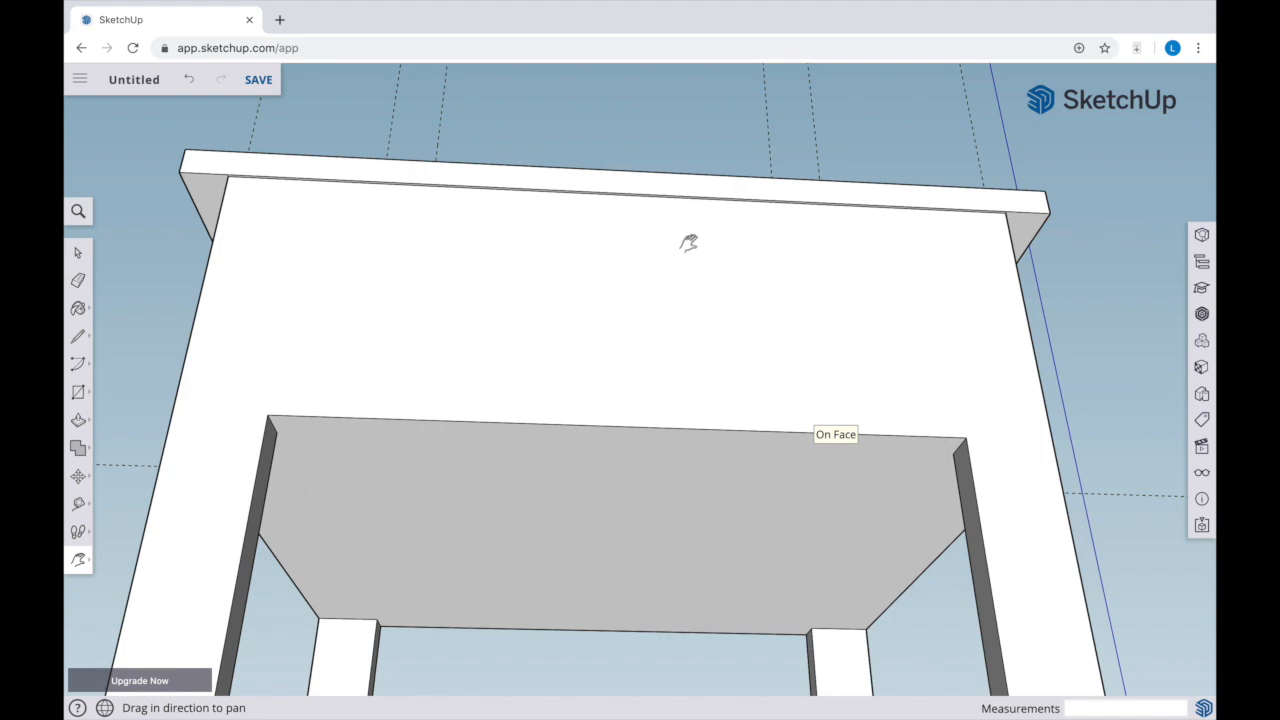
key("r")
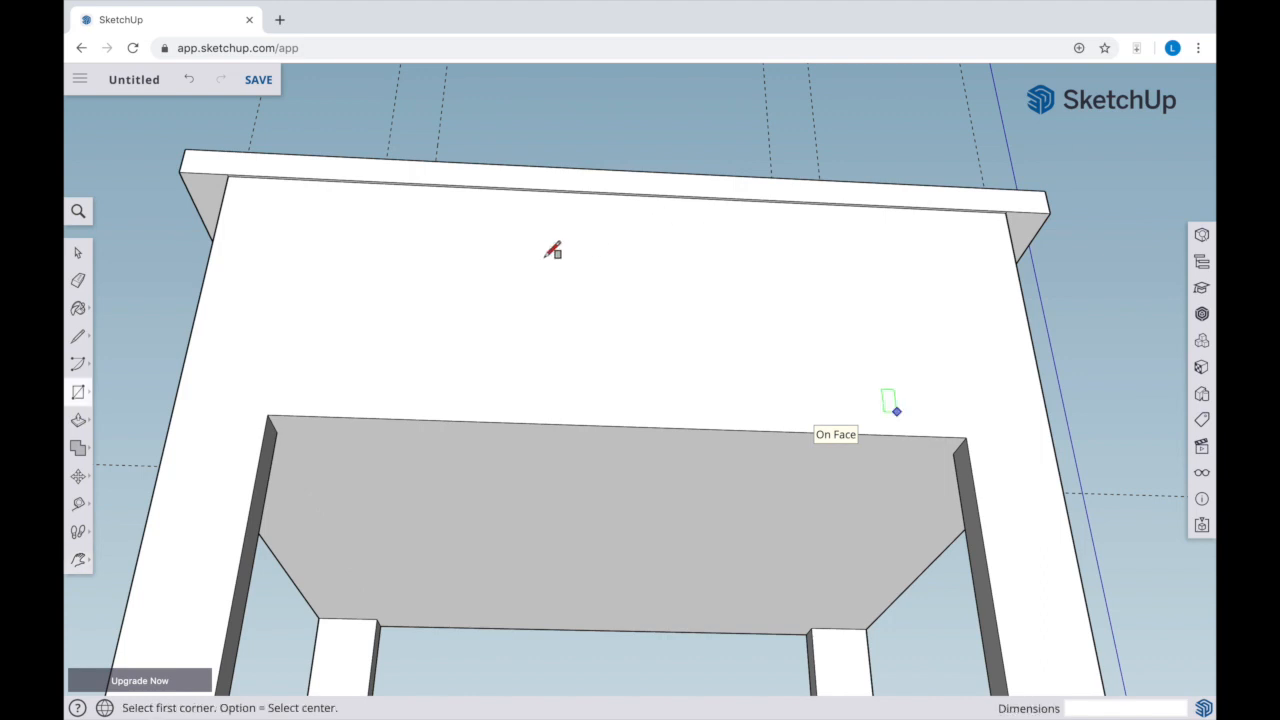
left_click(966, 437)
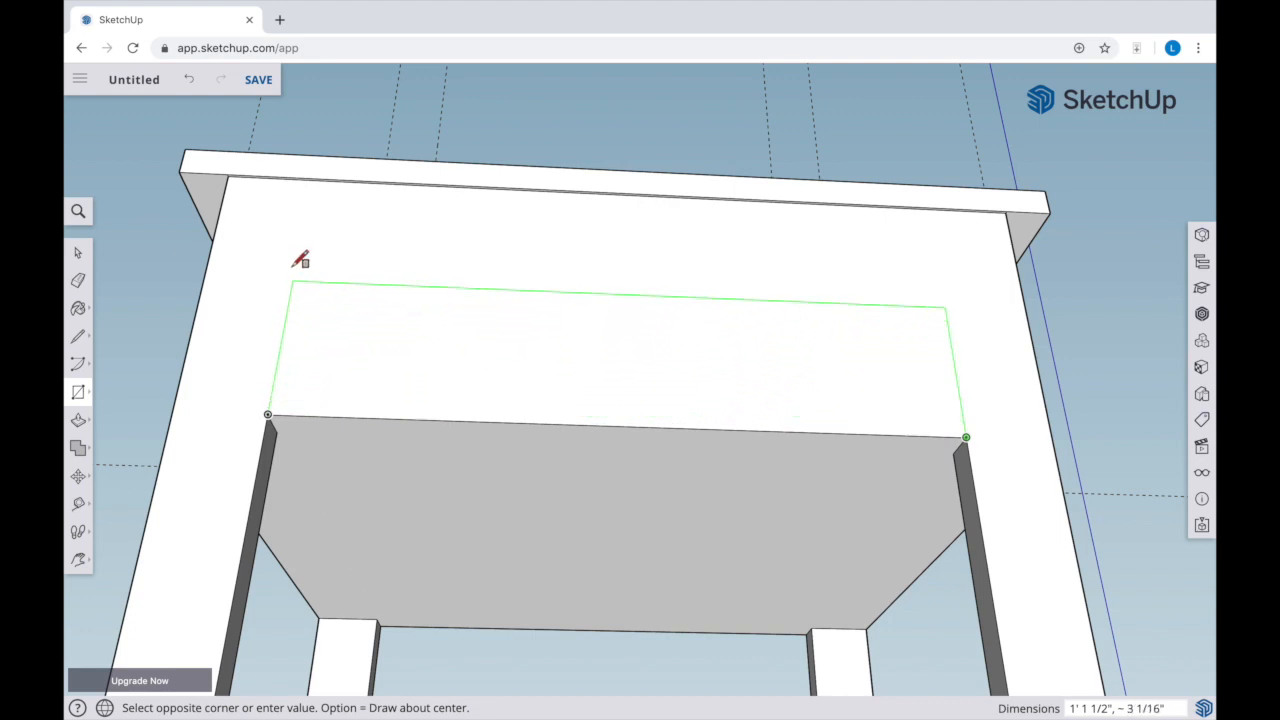
left_click(312, 180)
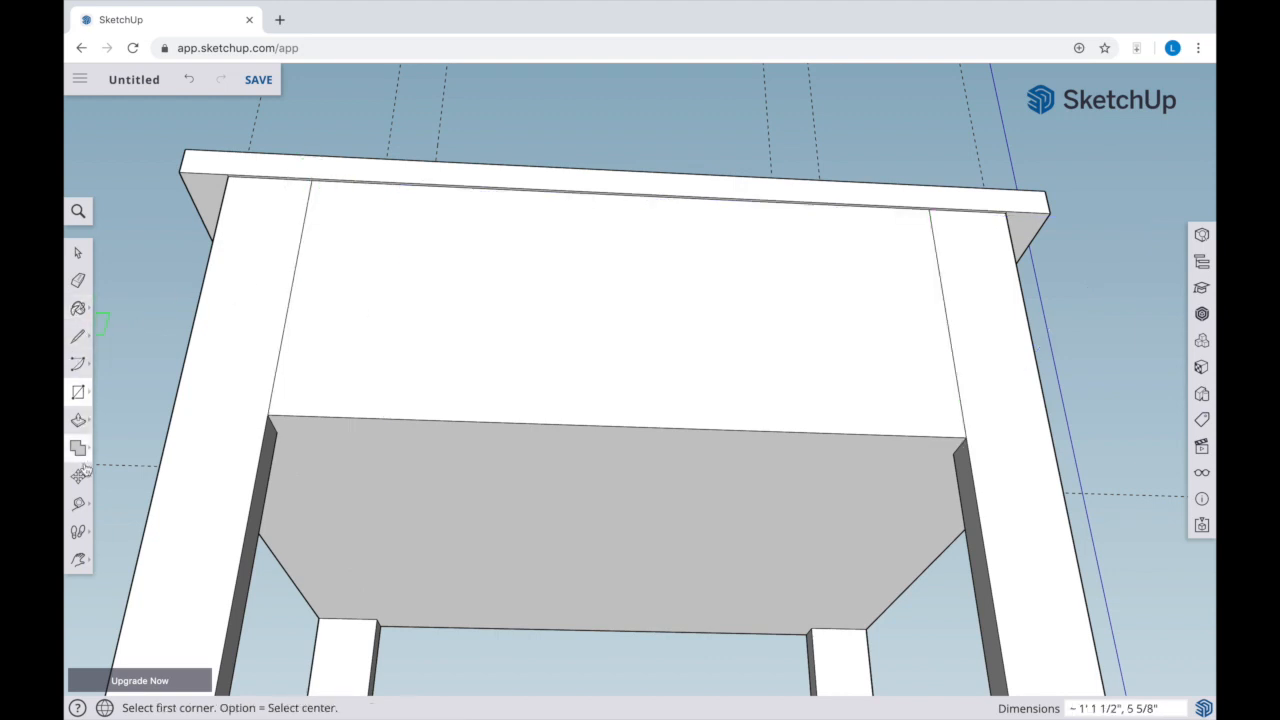
Measure the width of the leg beside the drawer section's face, from its outer to its inner edge
left_click(78, 503)
left_click(204, 284)
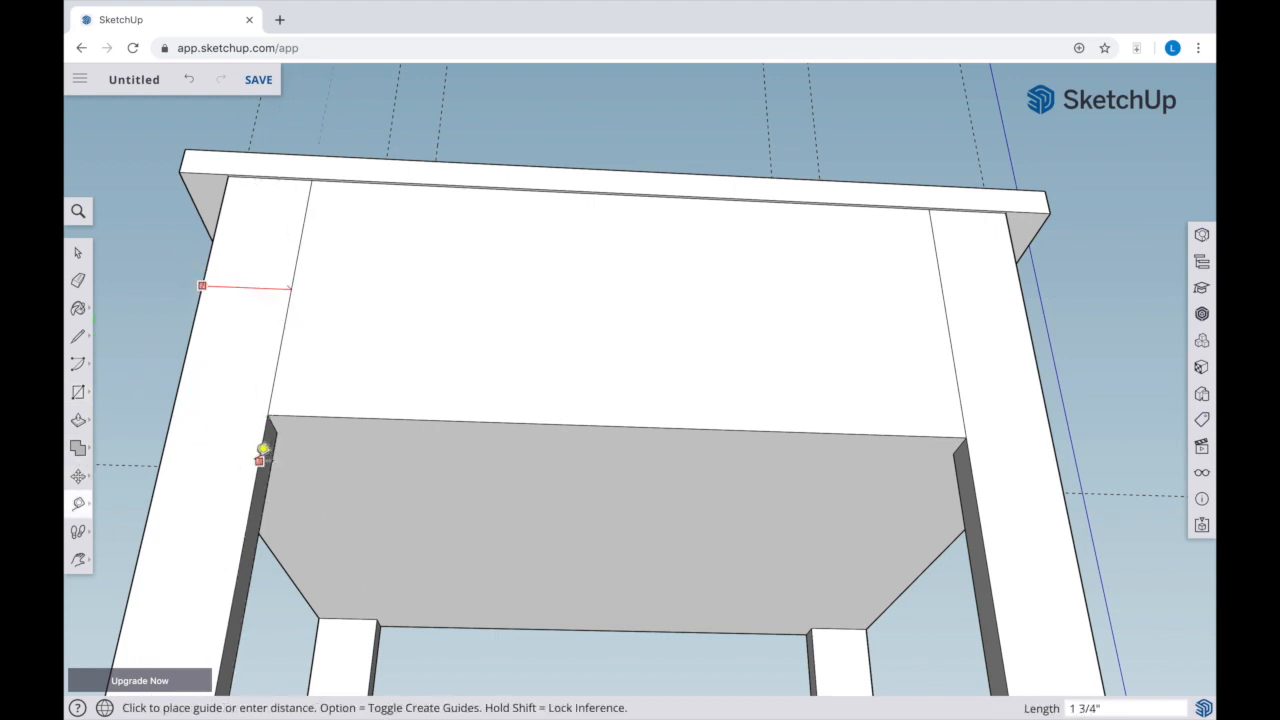
key("Escape")
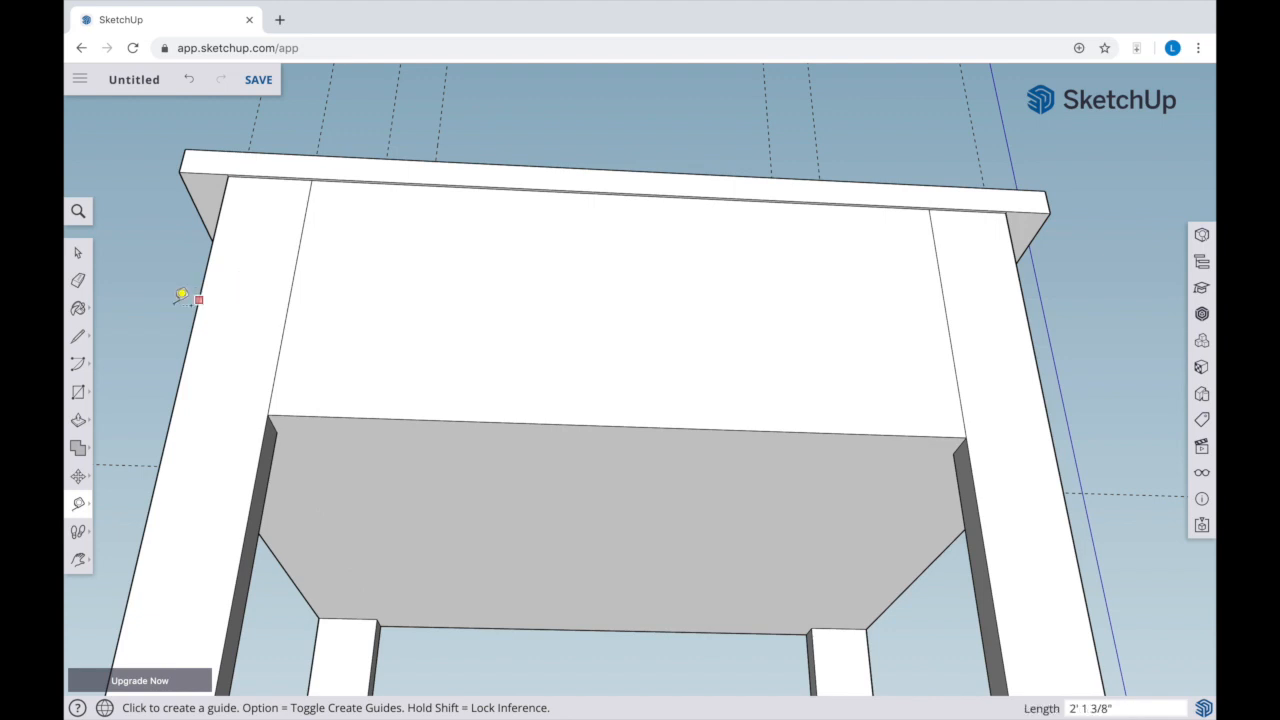
Push the drawer section's rectangular face slightly inward so it is recessed between the two legs
left_click(78, 420)
left_click_drag(546, 361, 546, 367)
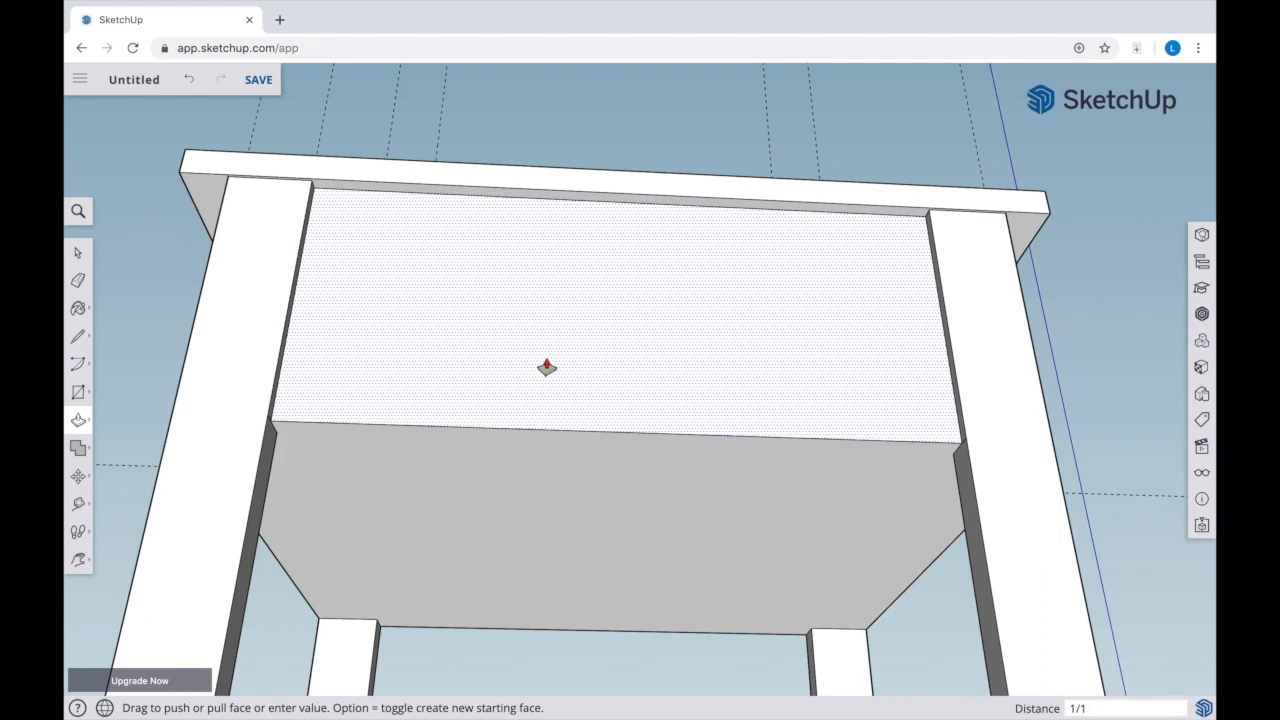
left_click_drag(546, 367, 548, 367)
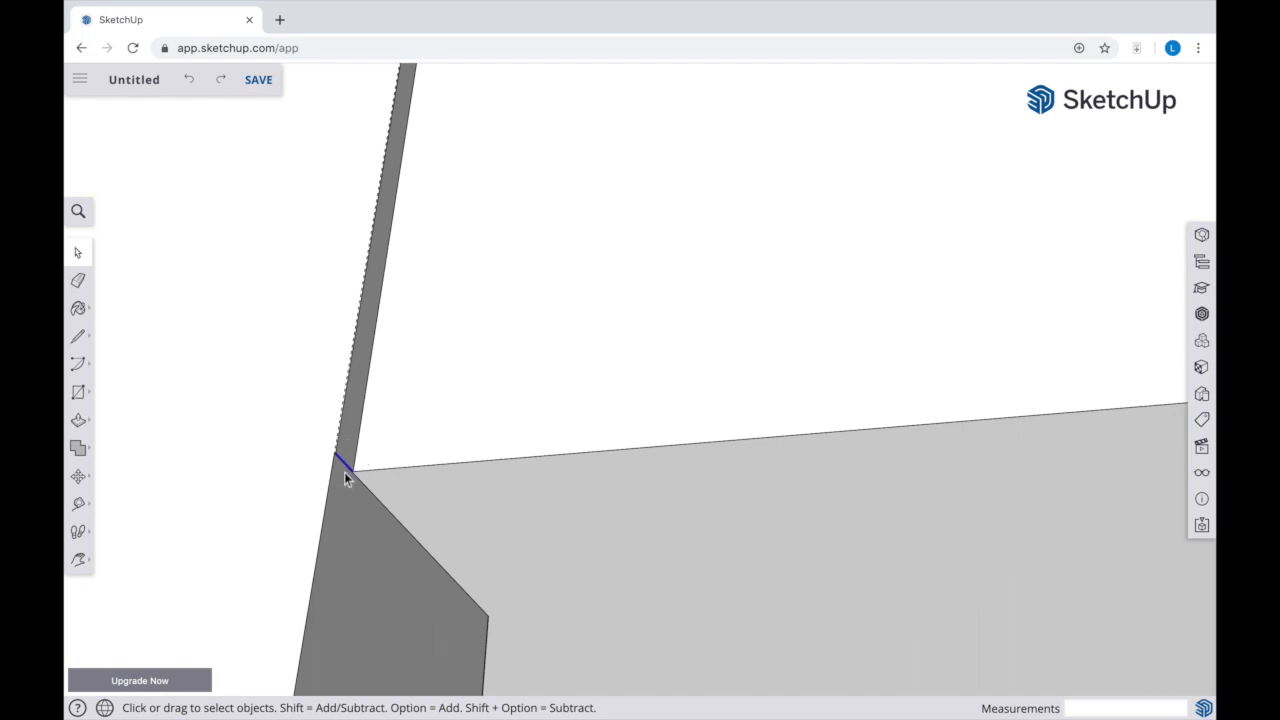
Undo and redo the deletion of the short seam line where the recessed drawer face meets the leg's inner corner
key("super+y")
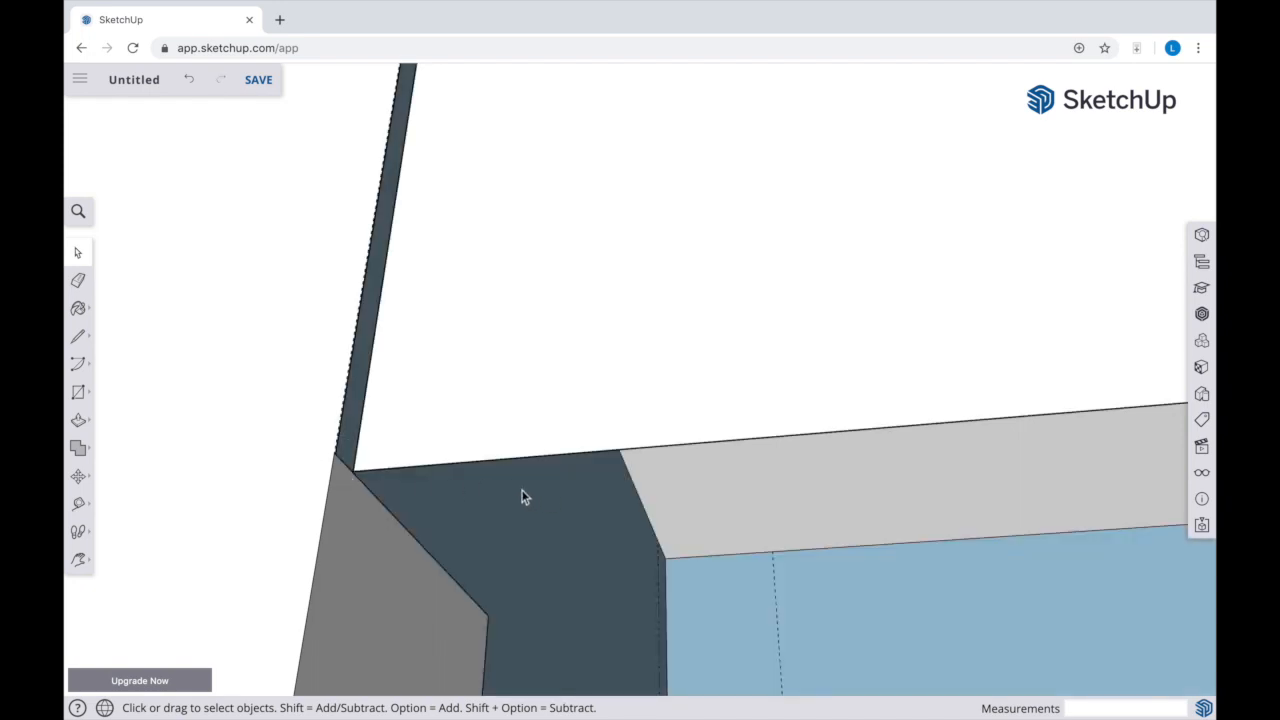
key("super+z")
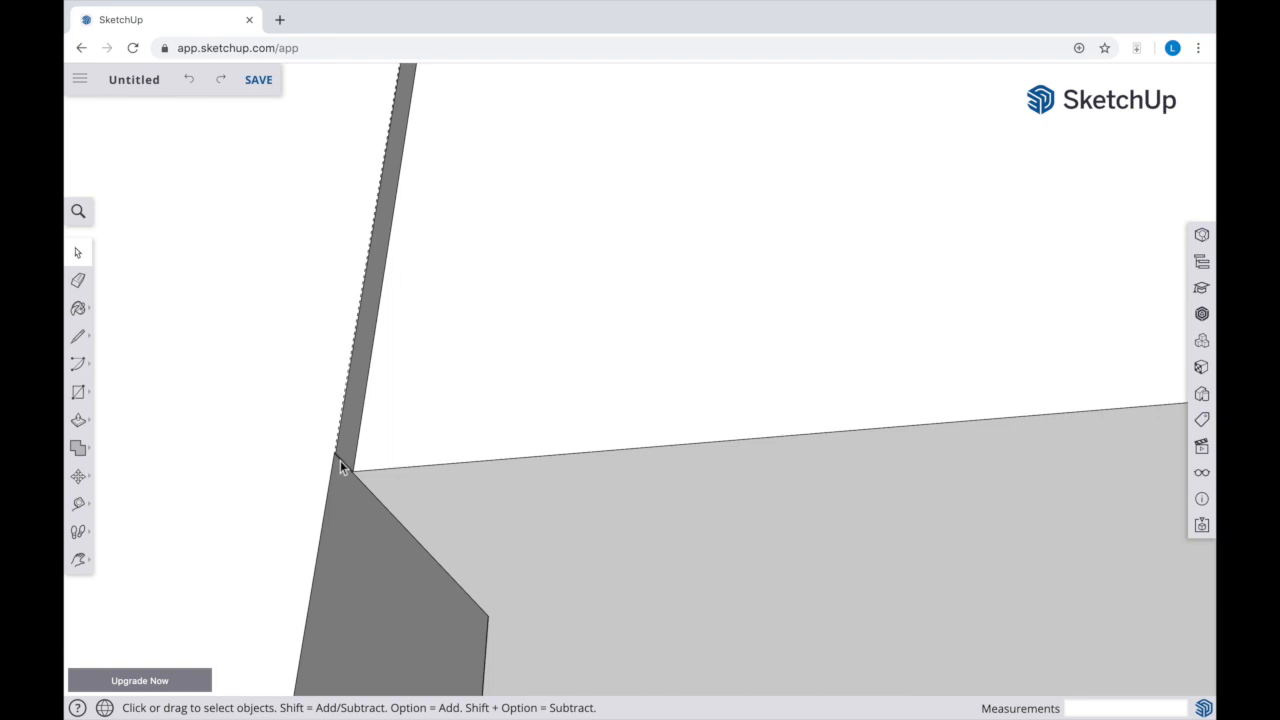
key("super+y")
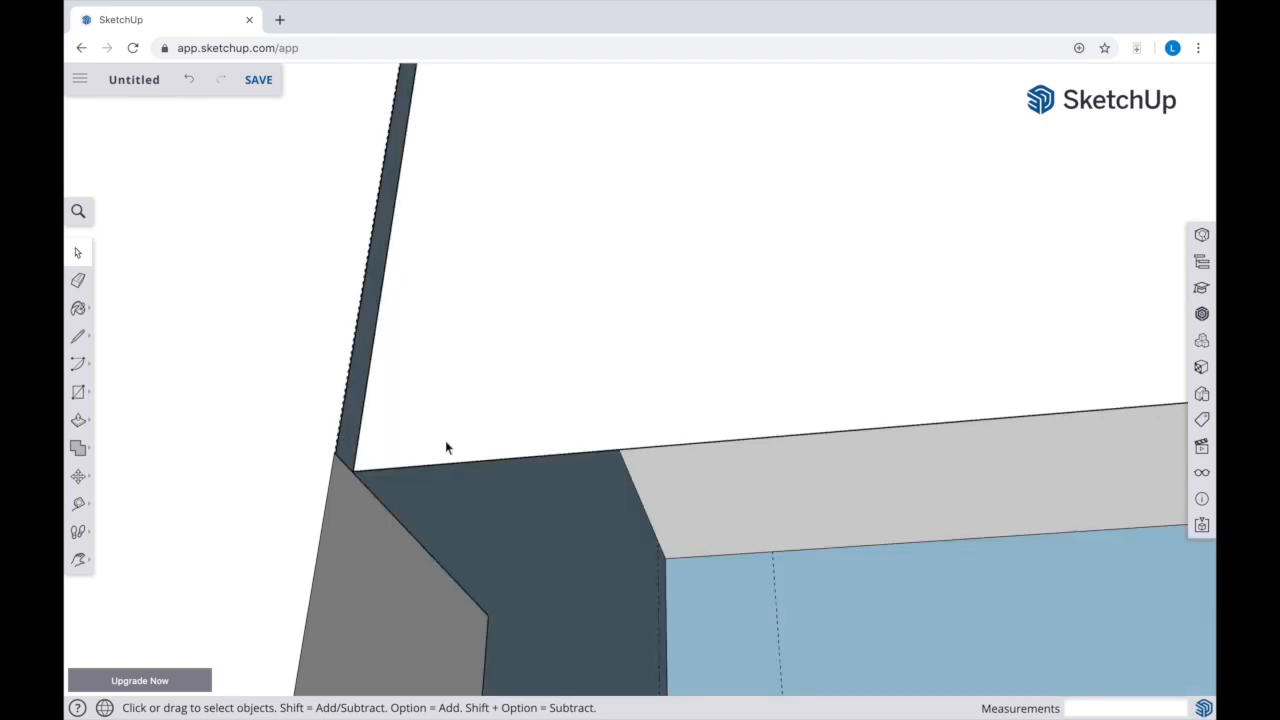
Undo the seam line deletion at the leg's inner corner and the earlier recess of the drawer section's face
key("super+z")
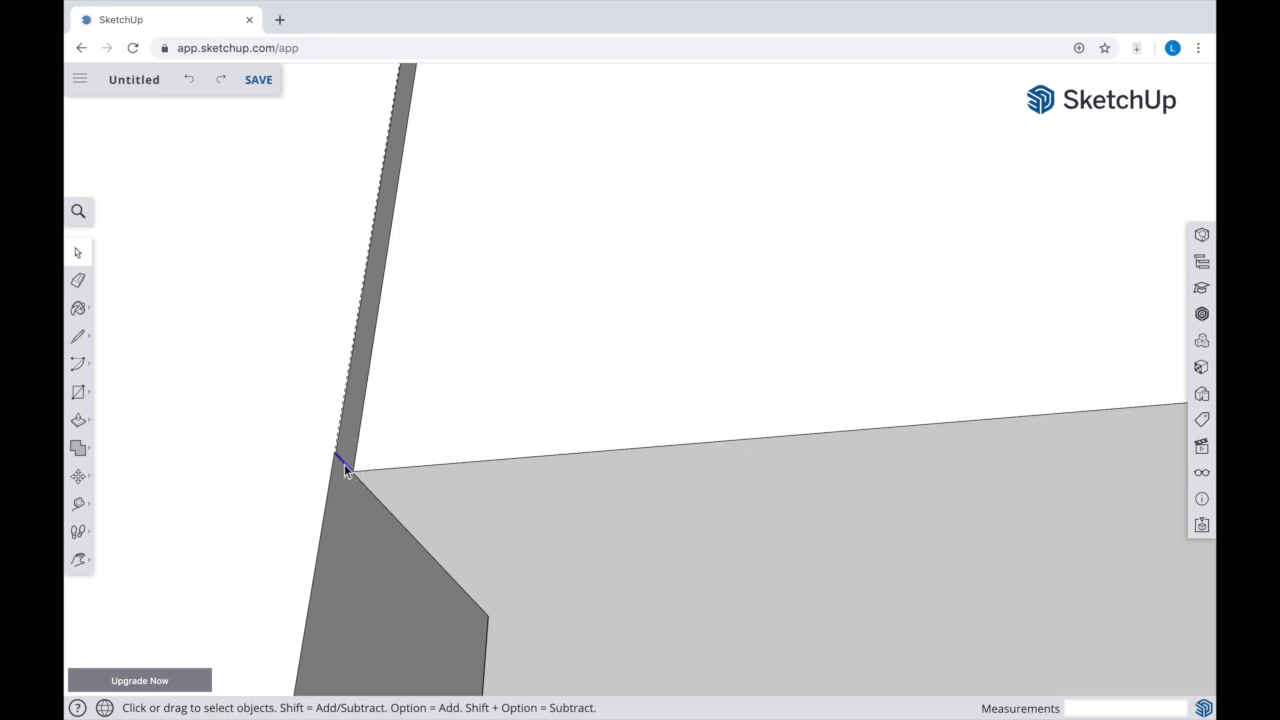
key("super+y")
key("super+z")
scroll(484, 363, "down", 5)
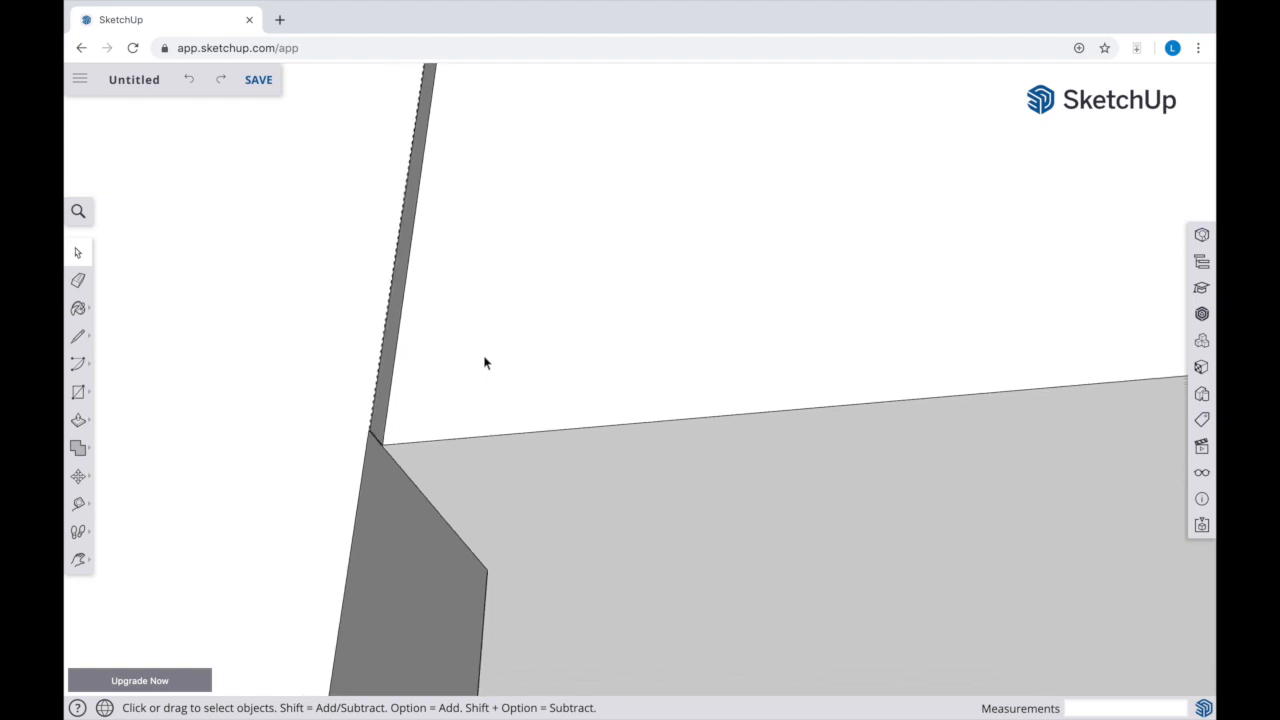
scroll(484, 363, "down", 5)
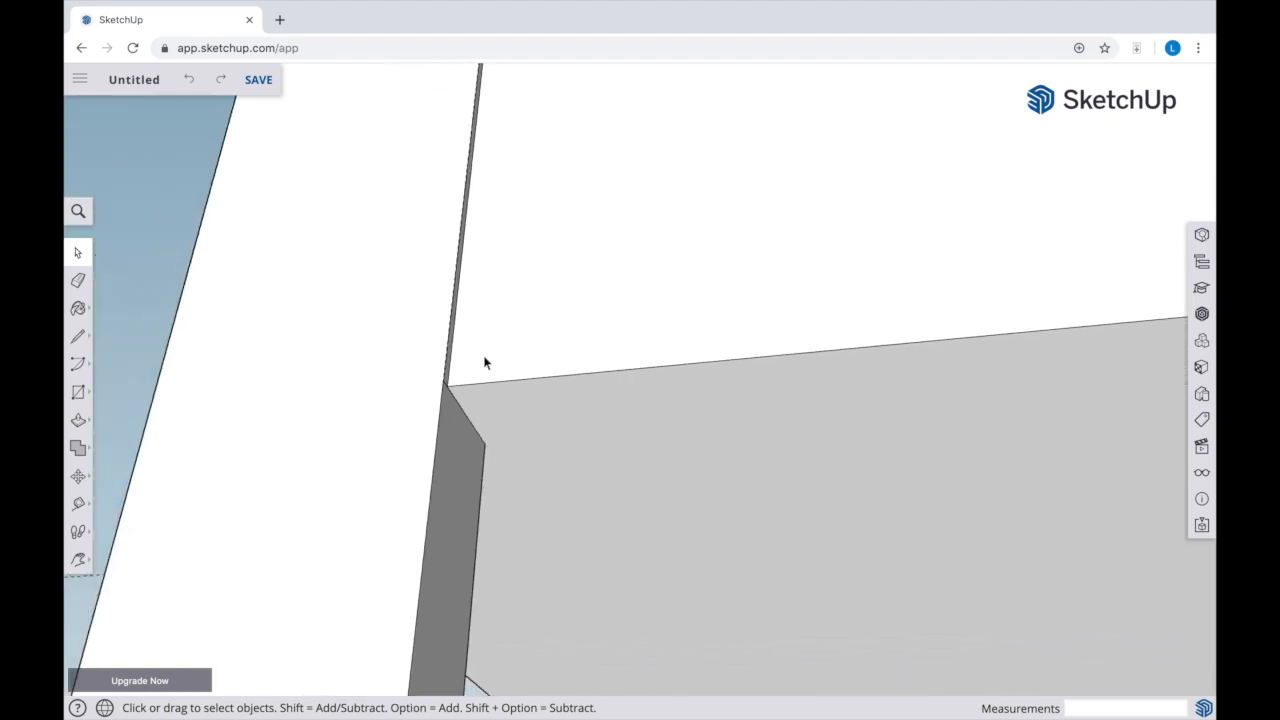
scroll(484, 363, "down", 5)
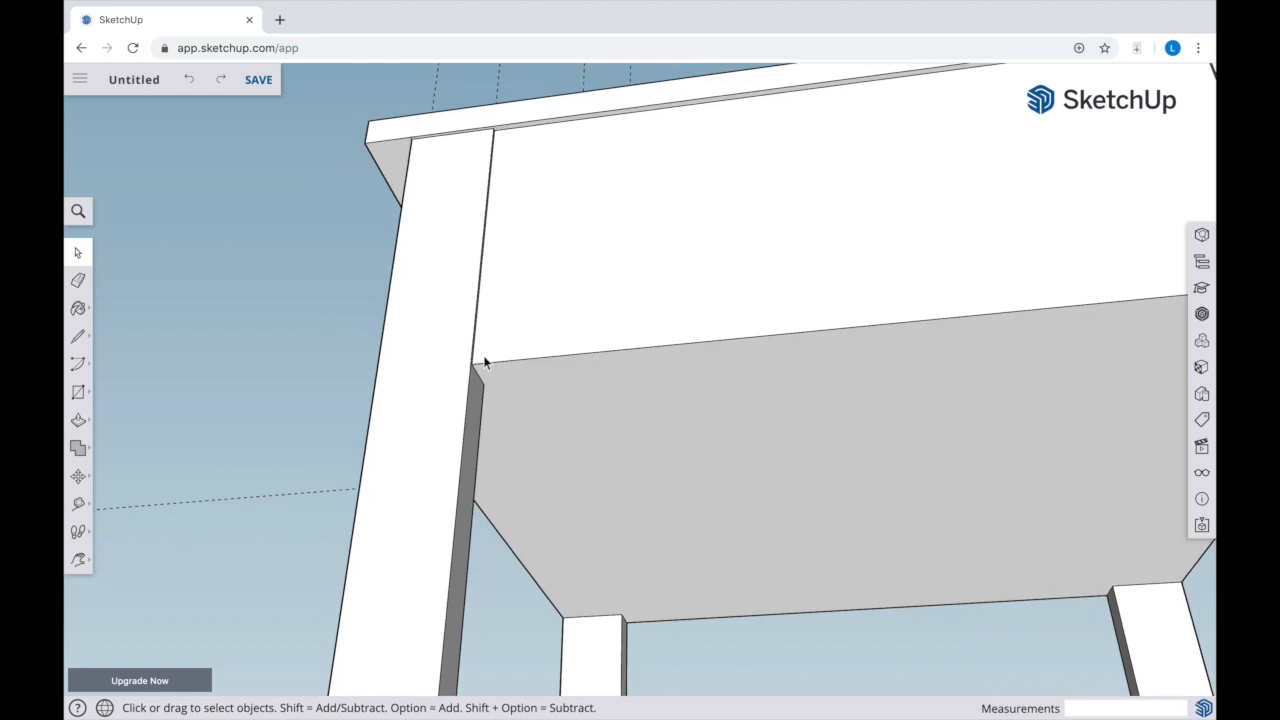
scroll(720, 229, "up", 4)
scroll(720, 229, "down", 5)
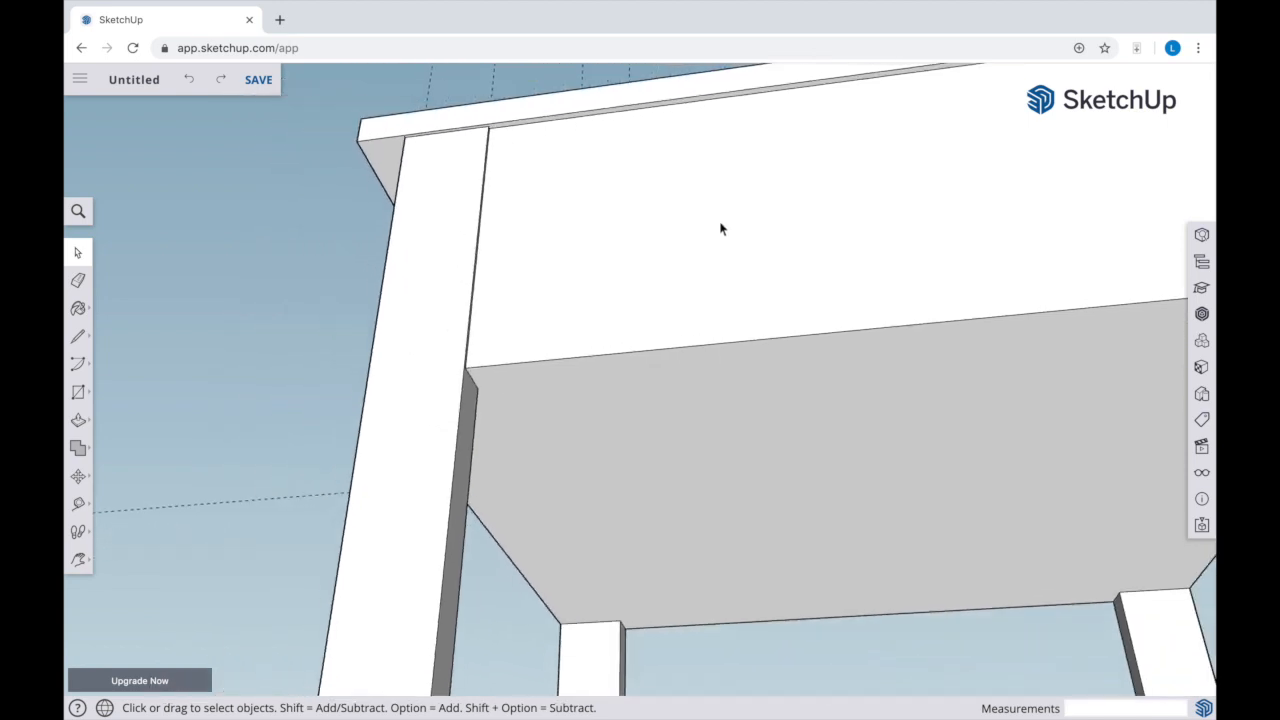
scroll(720, 229, "down", 3)
Place vertical guides on the drawer section's face, 1 3/4" in from the outer edge of each of the two legs
key("t")
left_click(293, 353)
type("1 3/4")
key("Return")
left_click(1127, 276)
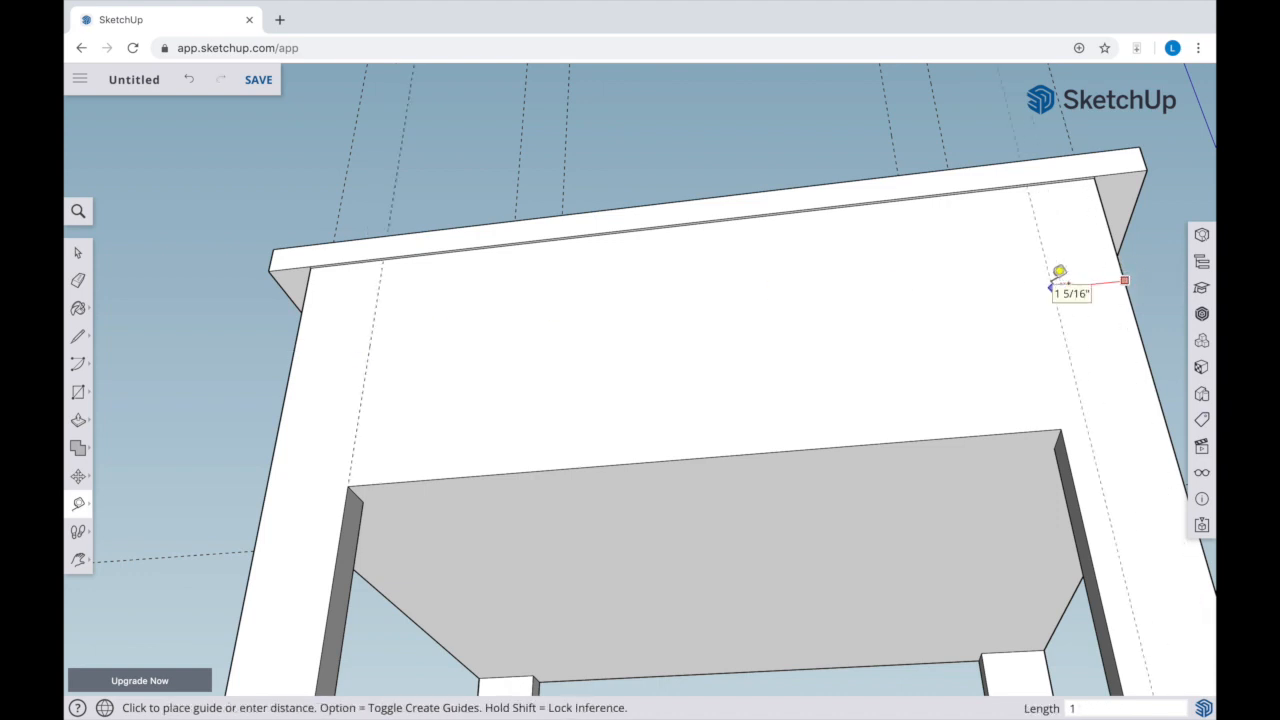
type("1 3/4")
key("Return")
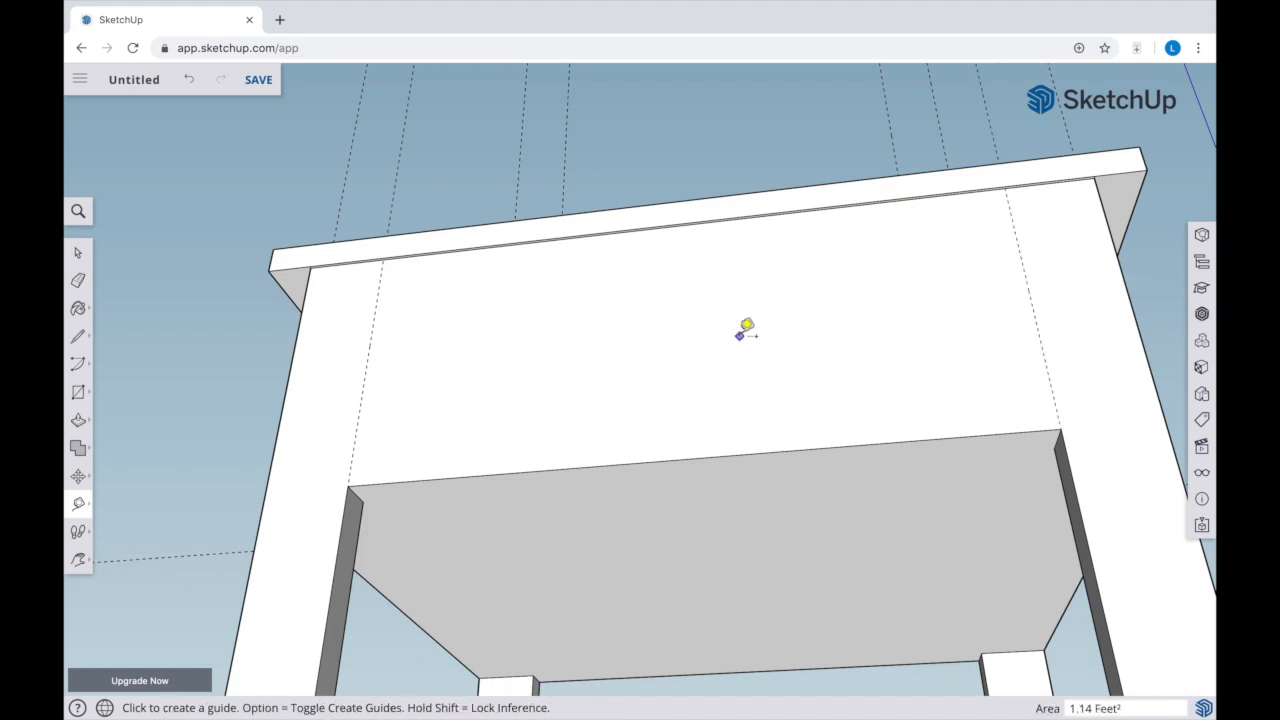
Draw a rectangle about 1' 1 1/2" by 5 5/8" between the two guides, from the drawer section's lower edge up to the tabletop
key("r")
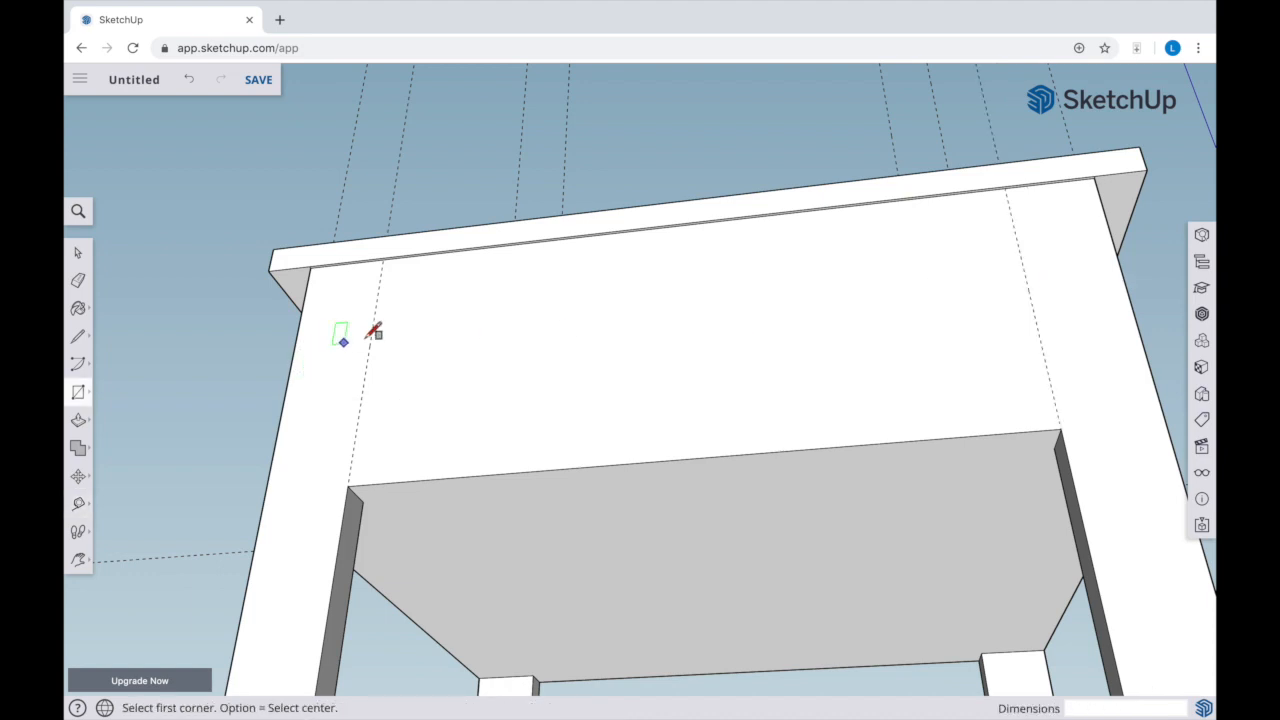
left_click(348, 485)
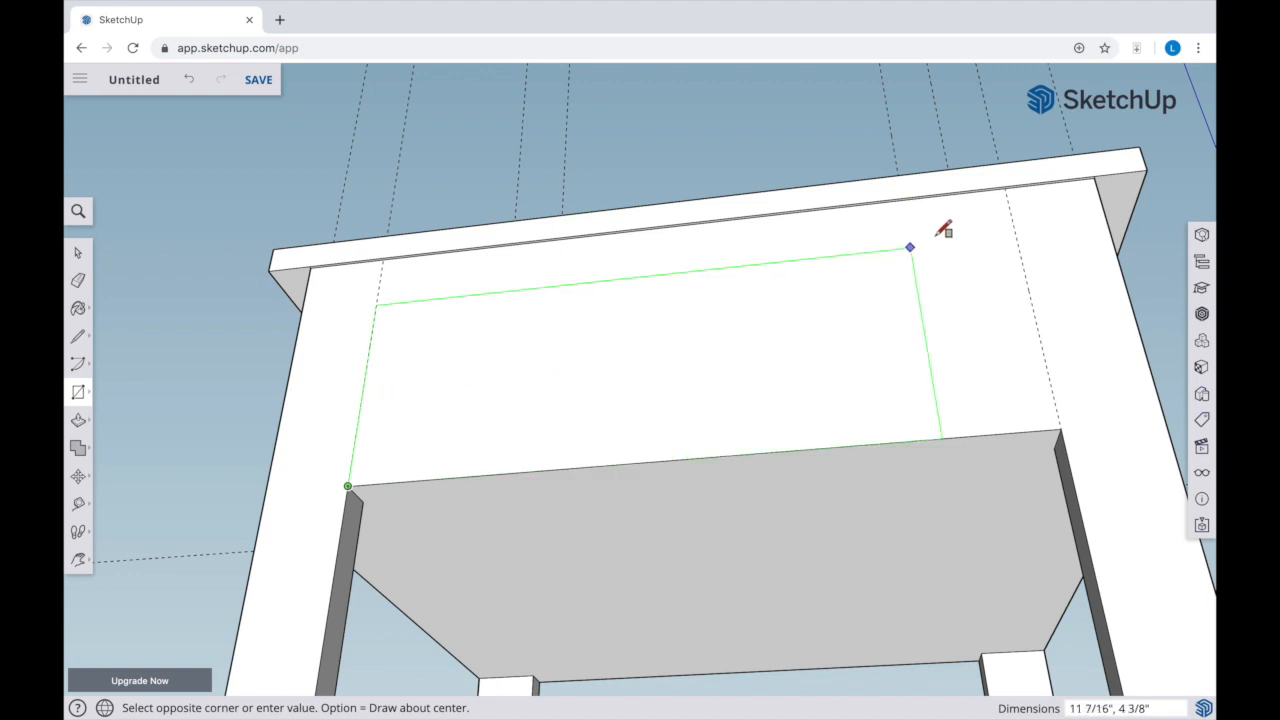
left_click(1007, 190)
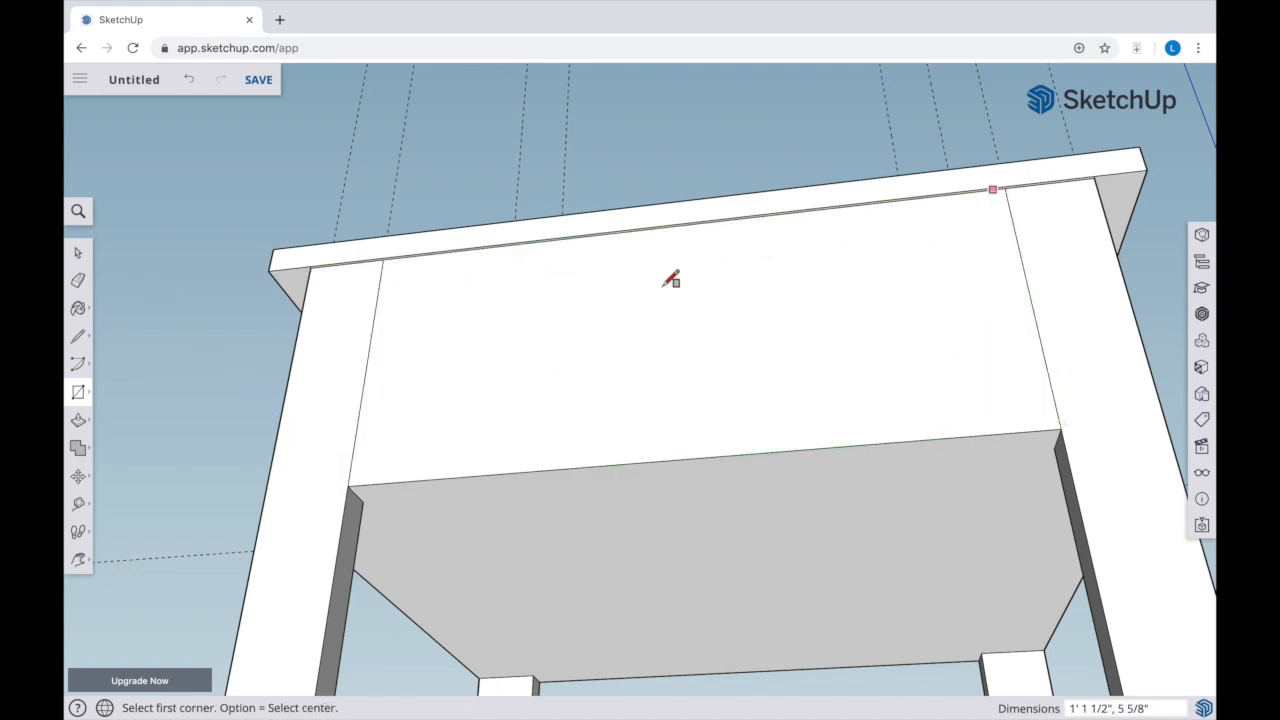
Push the rectangular drawer face inward about 1/16" so it sits recessed between the two legs
left_click(78, 422)
left_click(471, 434)
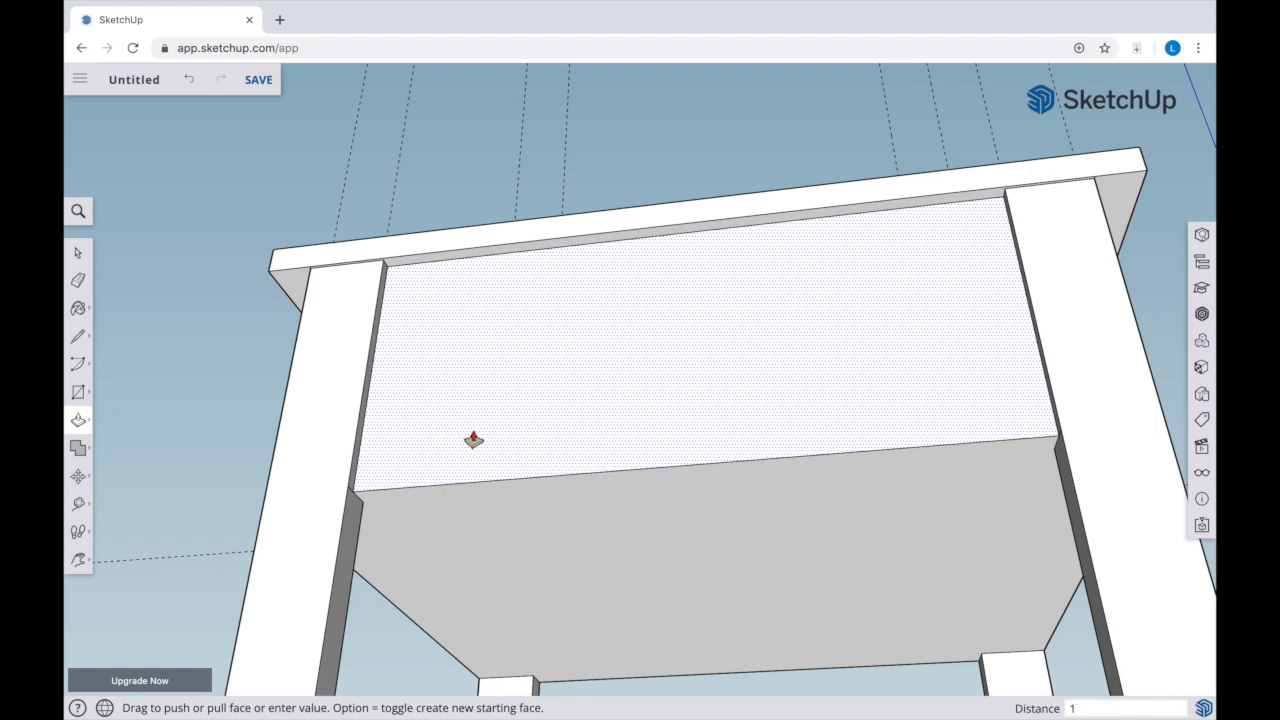
left_click(474, 441)
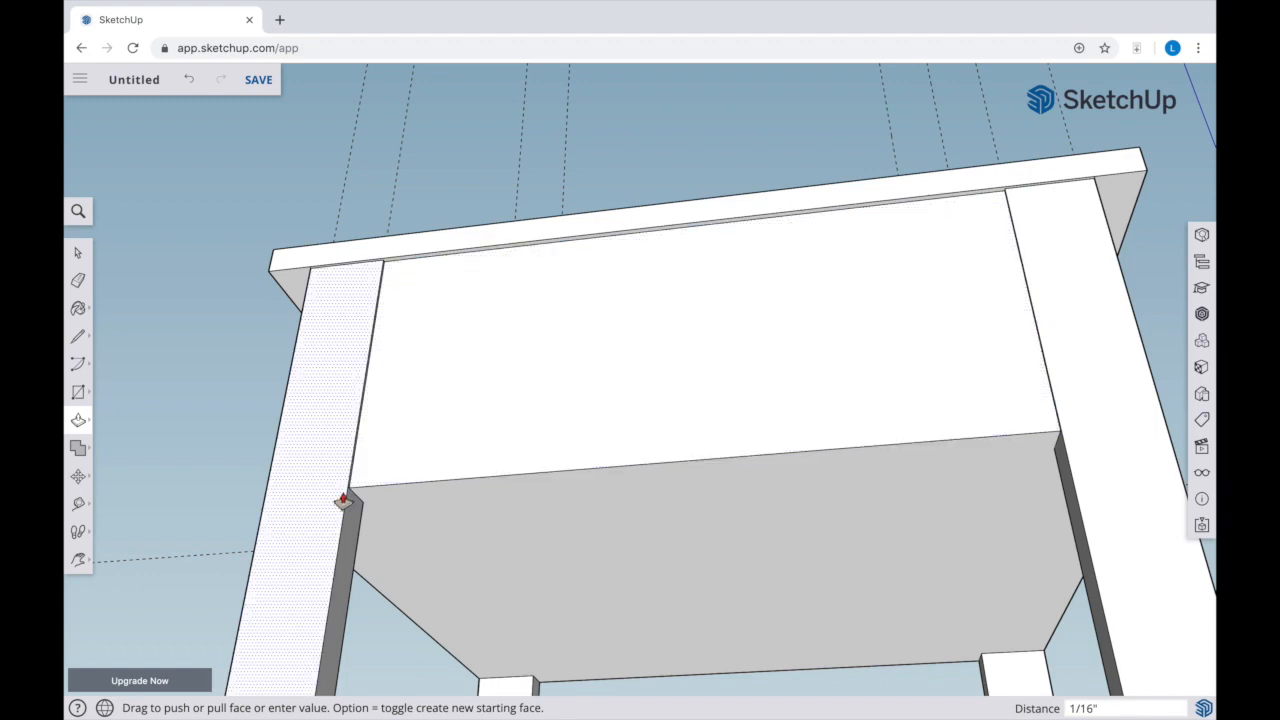
scroll(343, 500, "up", 6)
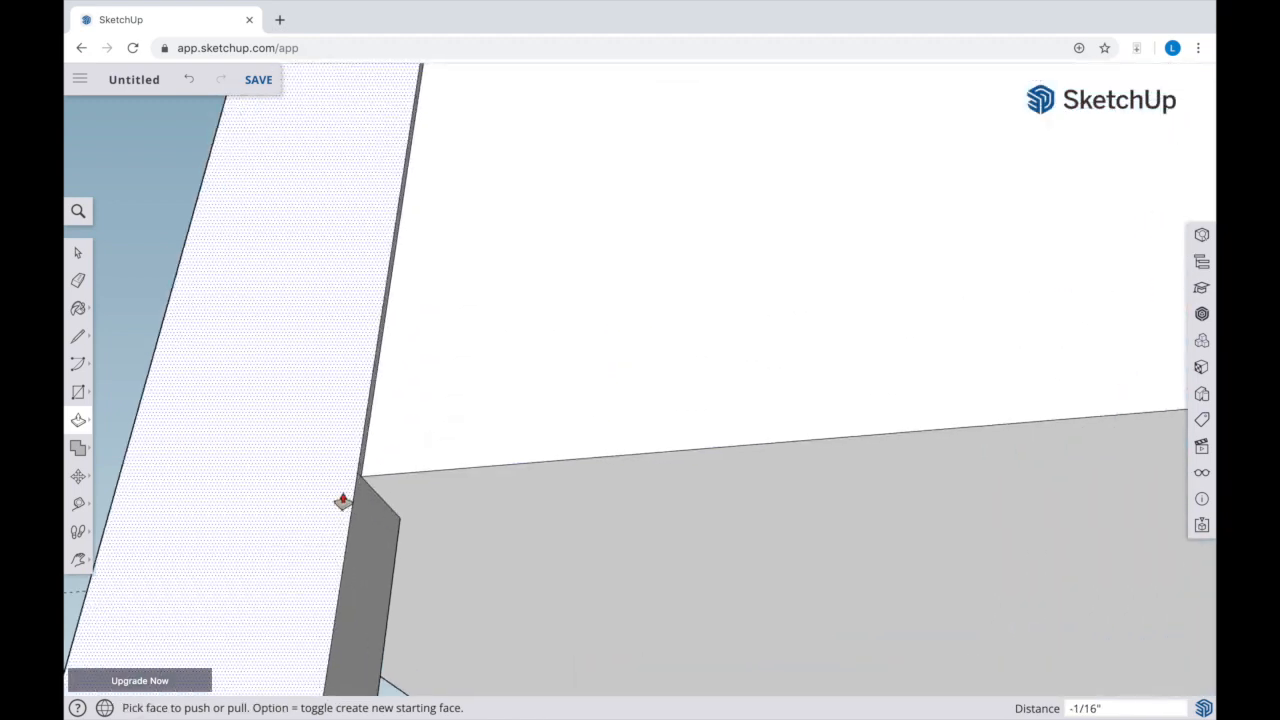
key("space")
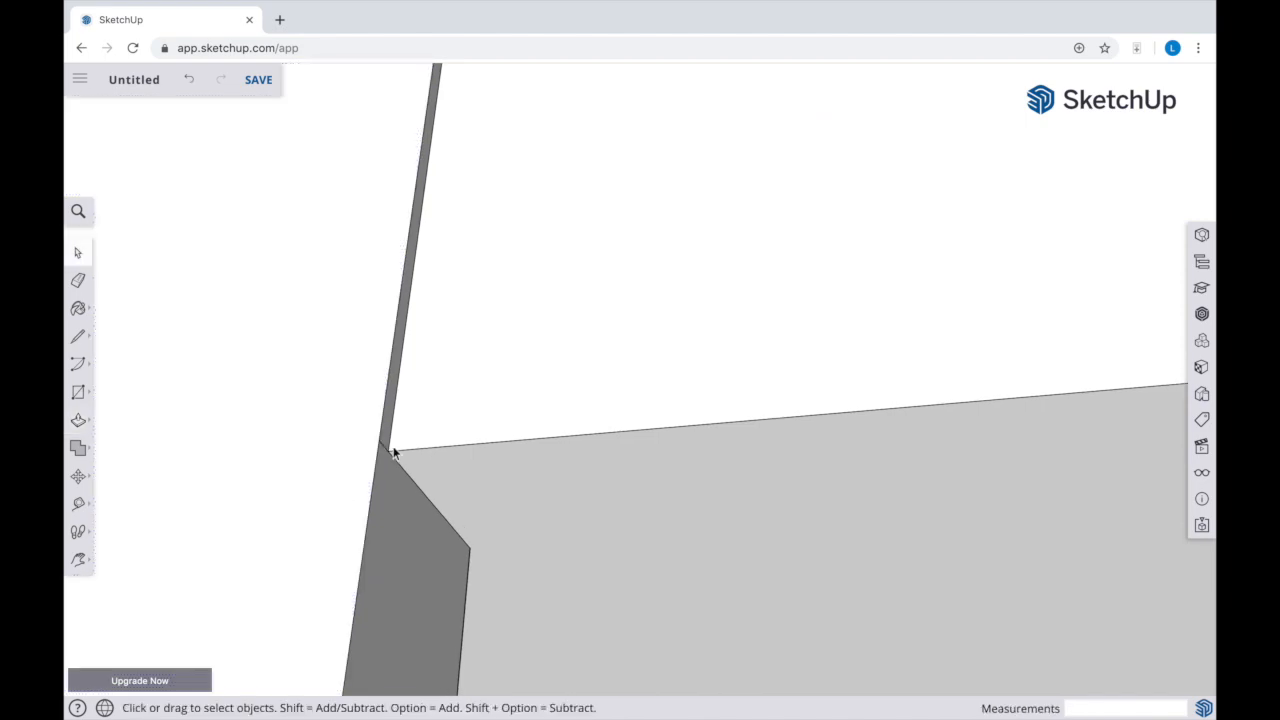
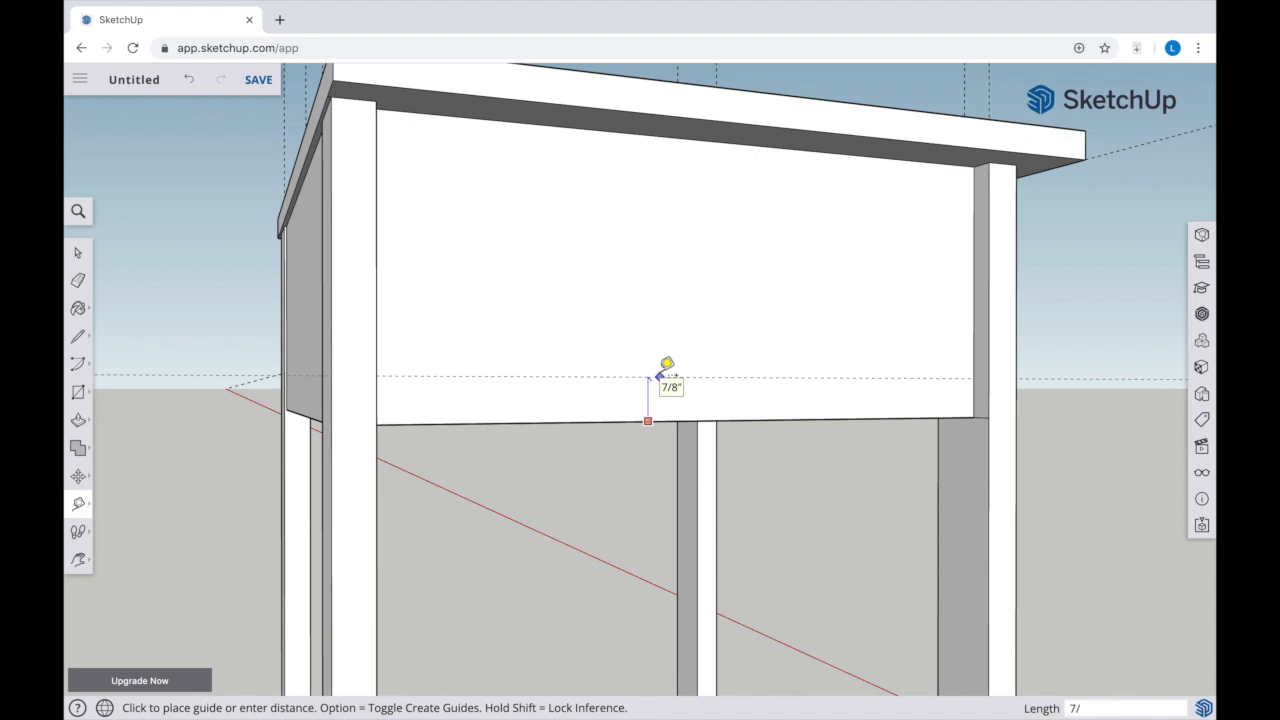
Place a guide 7/8" above the recessed side panel's lower edge and draw a 1' 1 3/16" by 7/8" rectangle beneath it
left_click(667, 363)
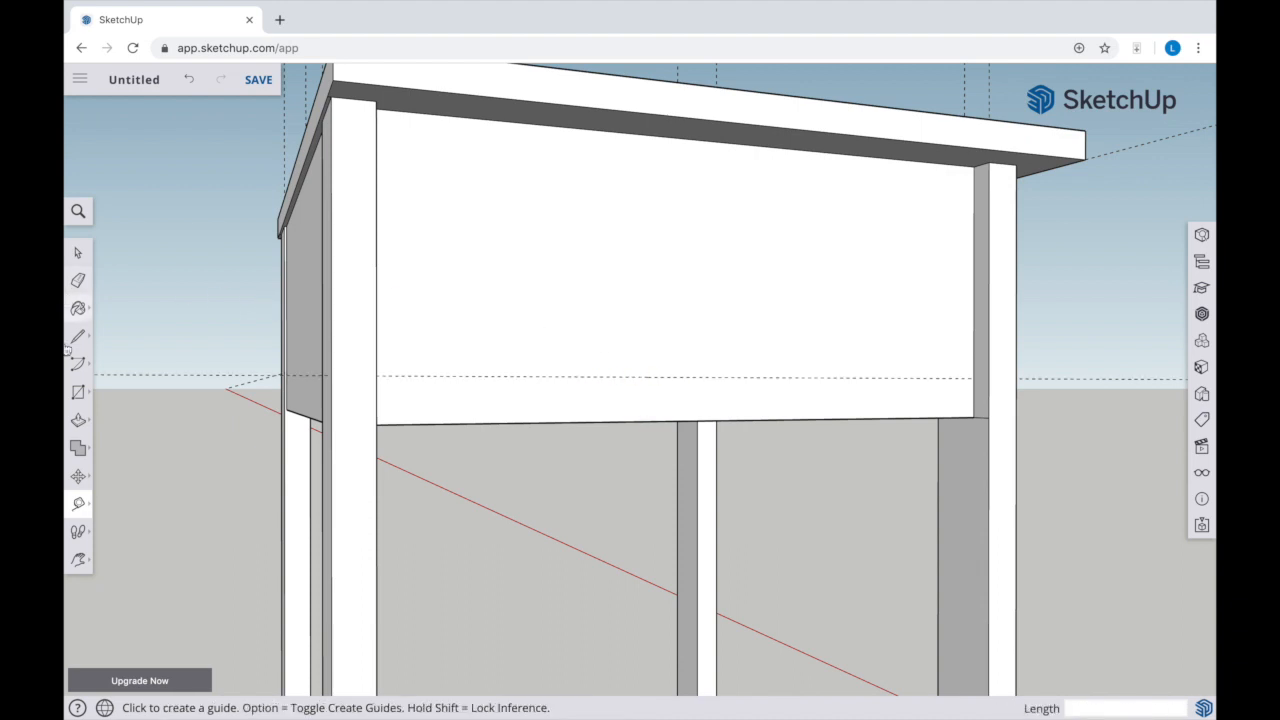
left_click(79, 393)
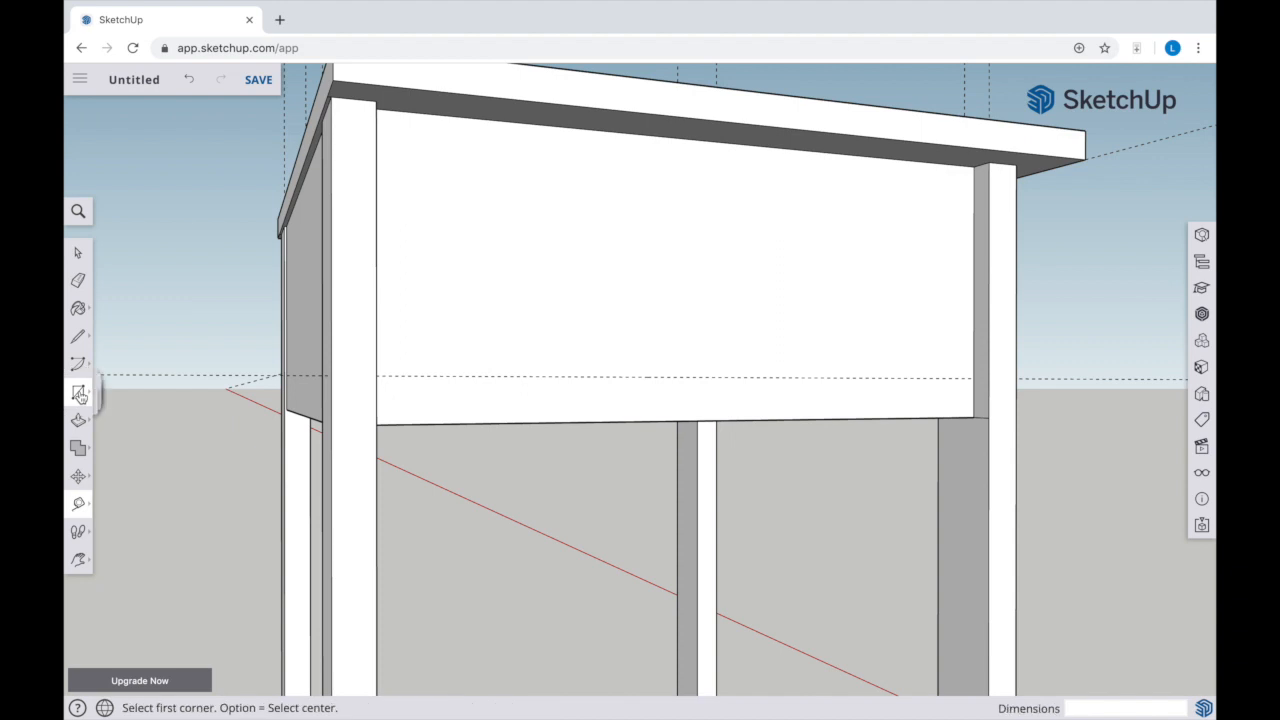
middle_click_drag(970, 412, 814, 391)
left_click(945, 417)
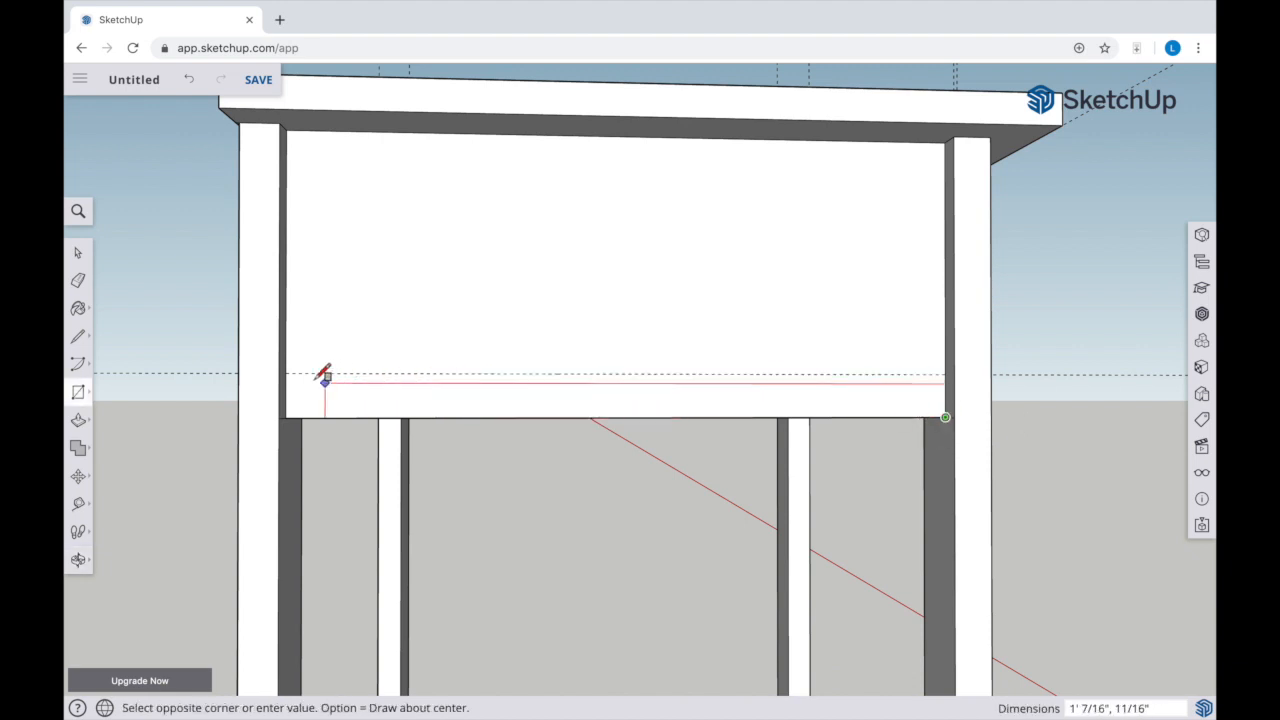
left_click(287, 373)
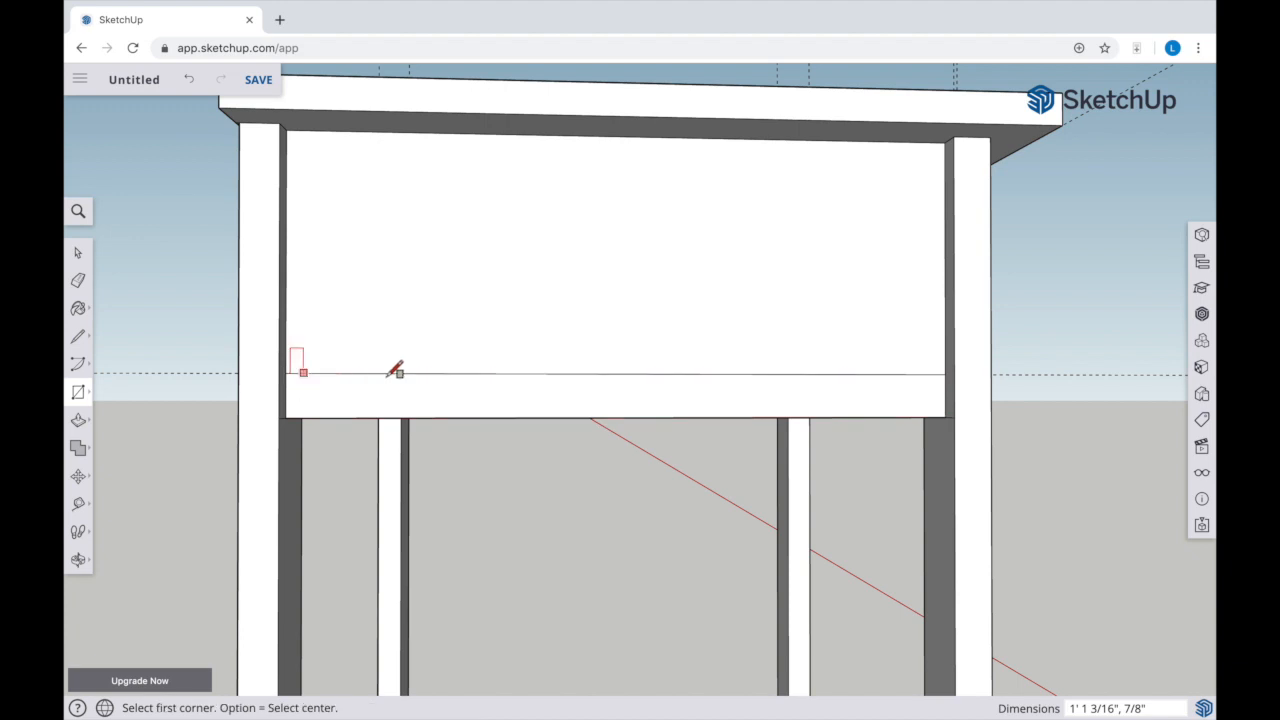
Pull the narrow strip along the side panel's lower edge outward 1/8" with Push/Pull
left_click(79, 421)
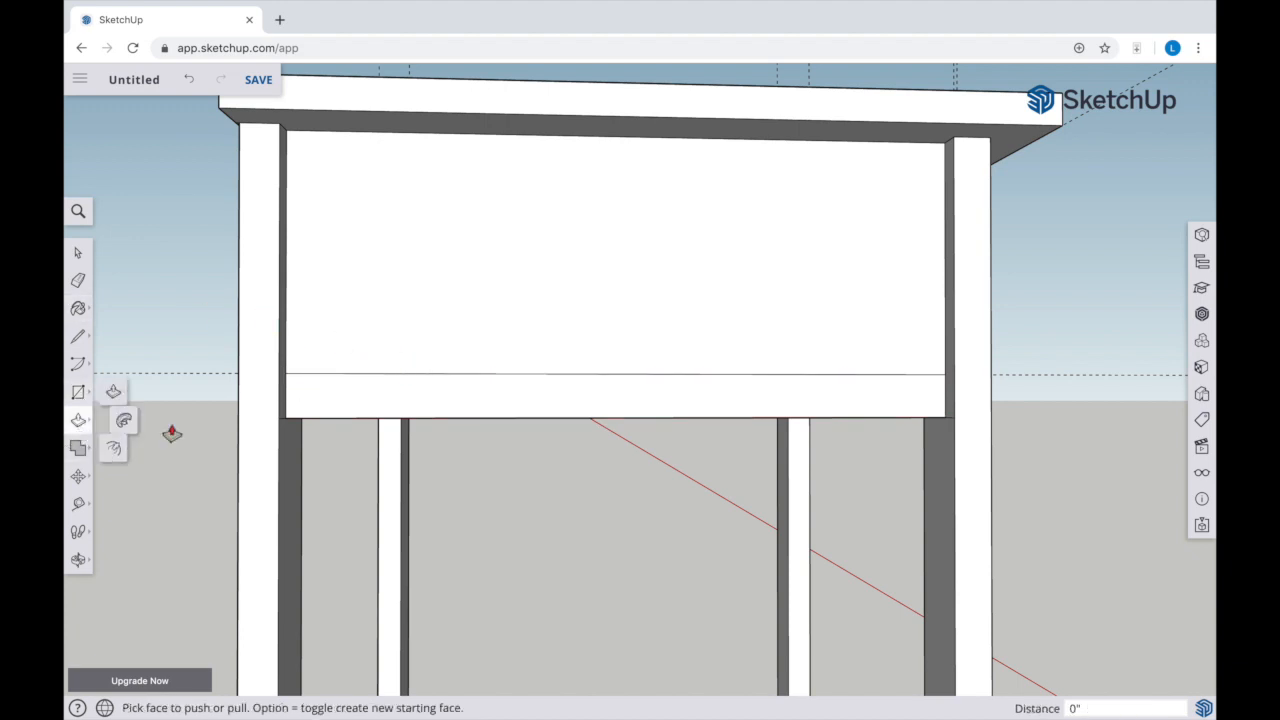
left_click(405, 388)
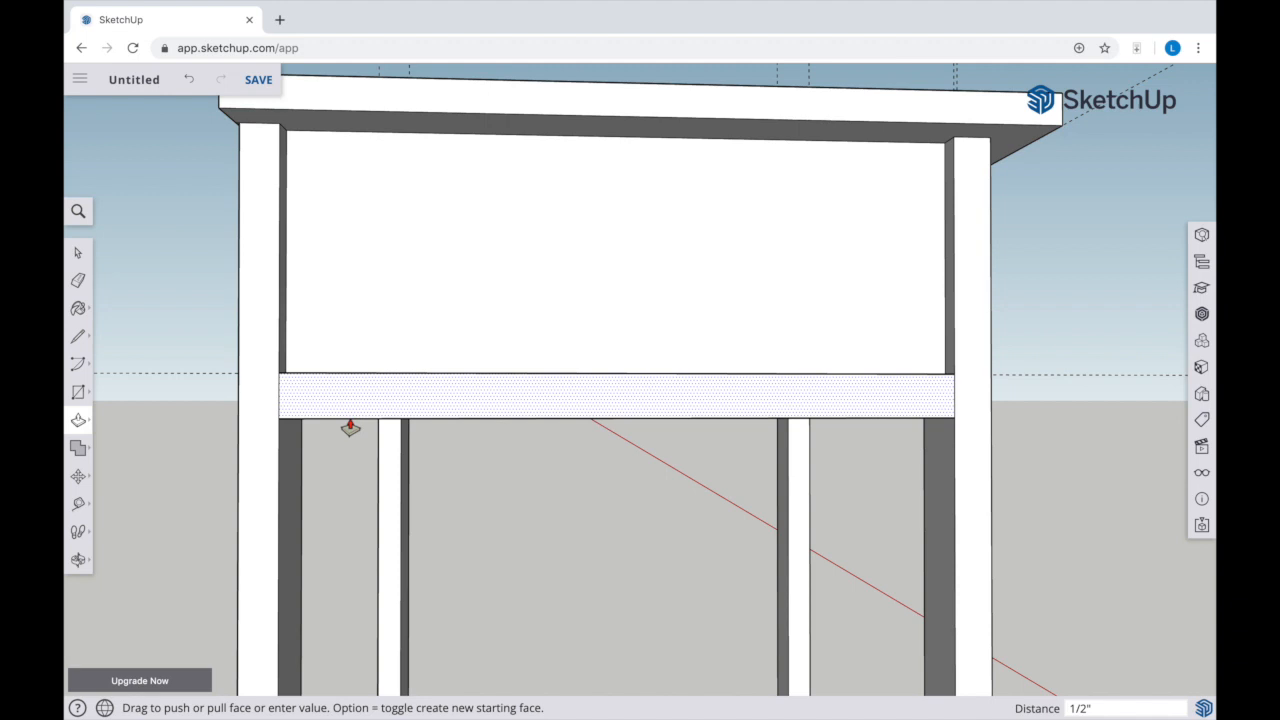
key("Return")
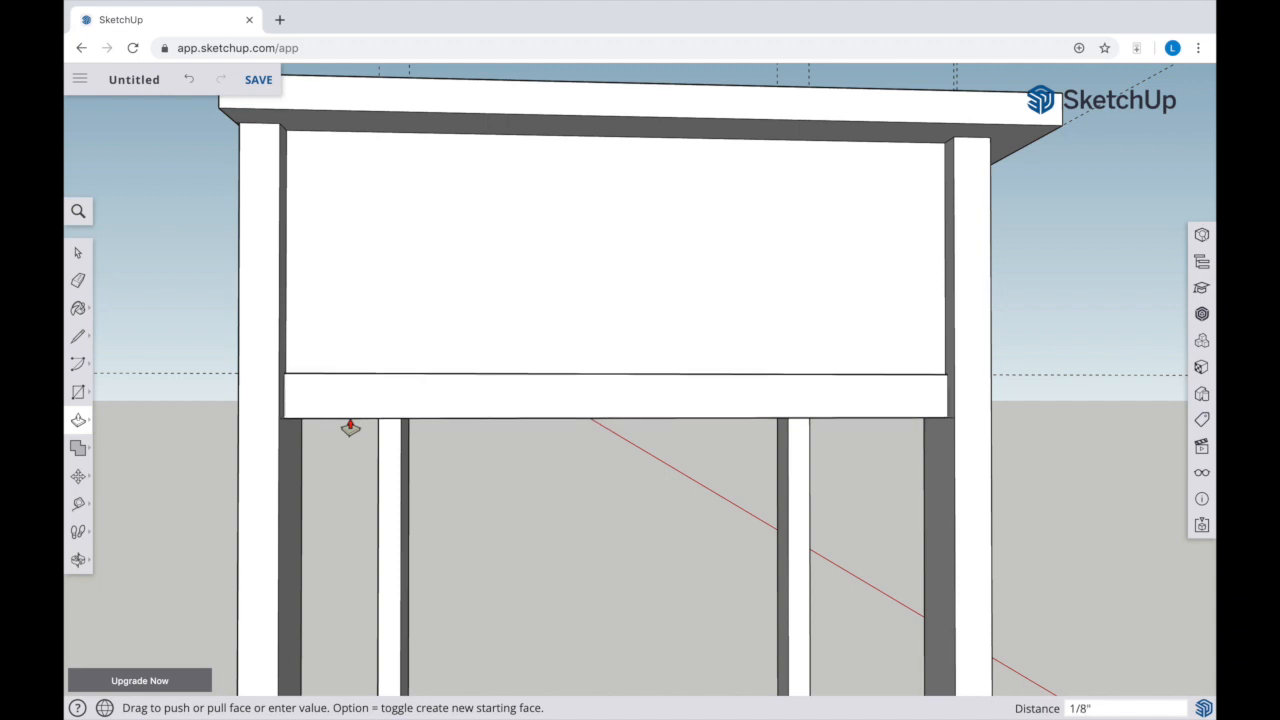
Place two vertical guides on the drawer section's opposite side face, aligned with the inner edges of its legs
key("o")
left_click_drag(374, 431, 718, 549)
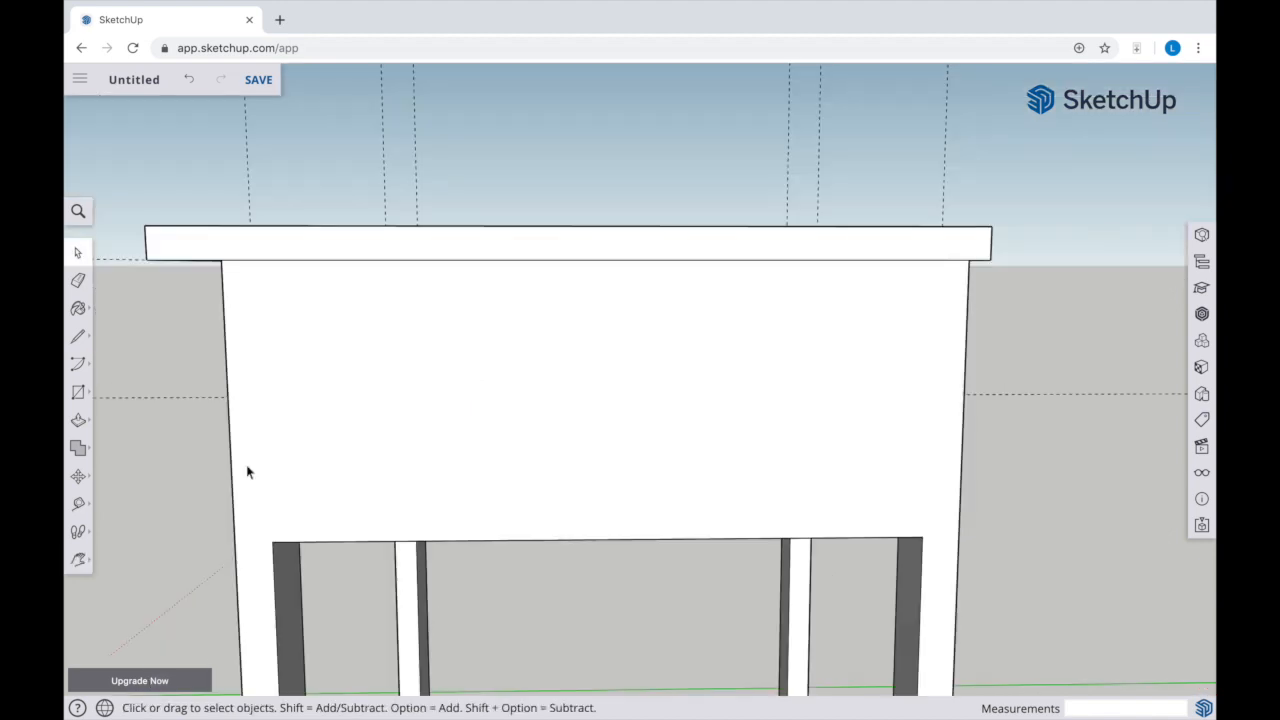
key("t")
left_click(226, 367)
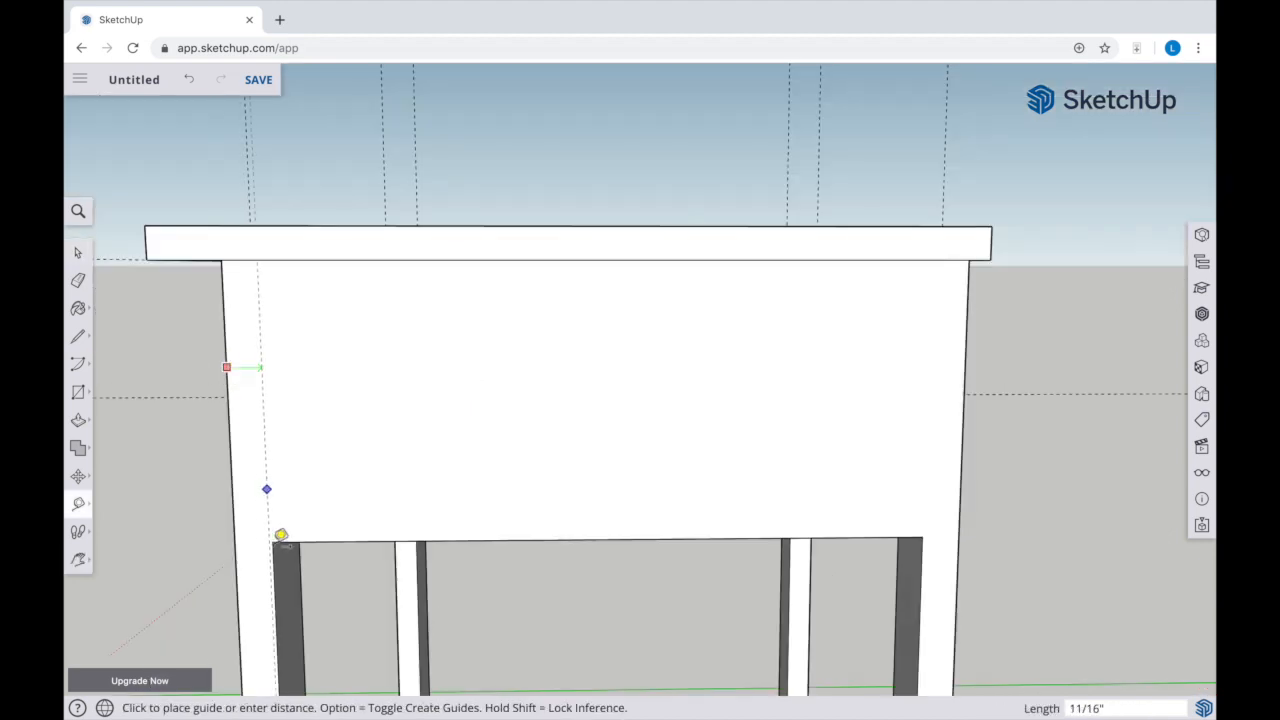
left_click(279, 538)
left_click(966, 356)
left_click(925, 528)
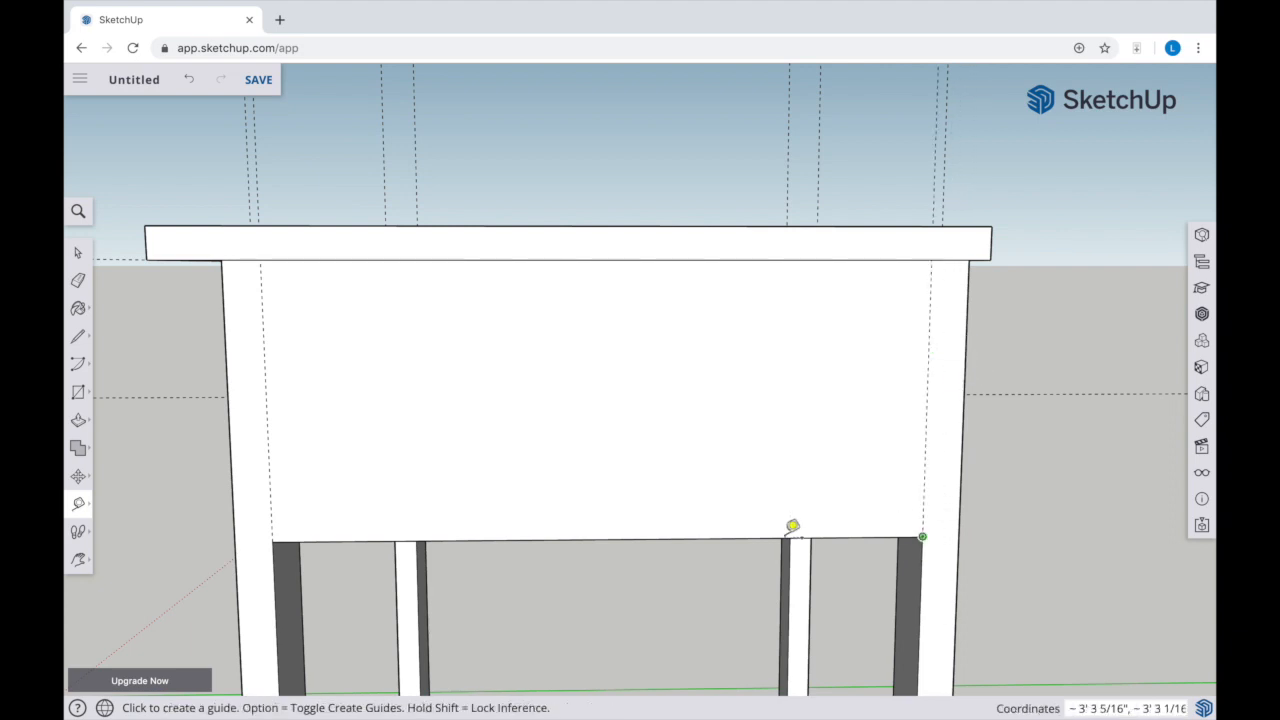
Draw a rectangle about 1' 1 3/16" wide between the two guides, from the drawer section's lower edge up to the tabletop
key("o")
left_click_drag(575, 552, 574, 452)
key("r")
left_click(268, 412)
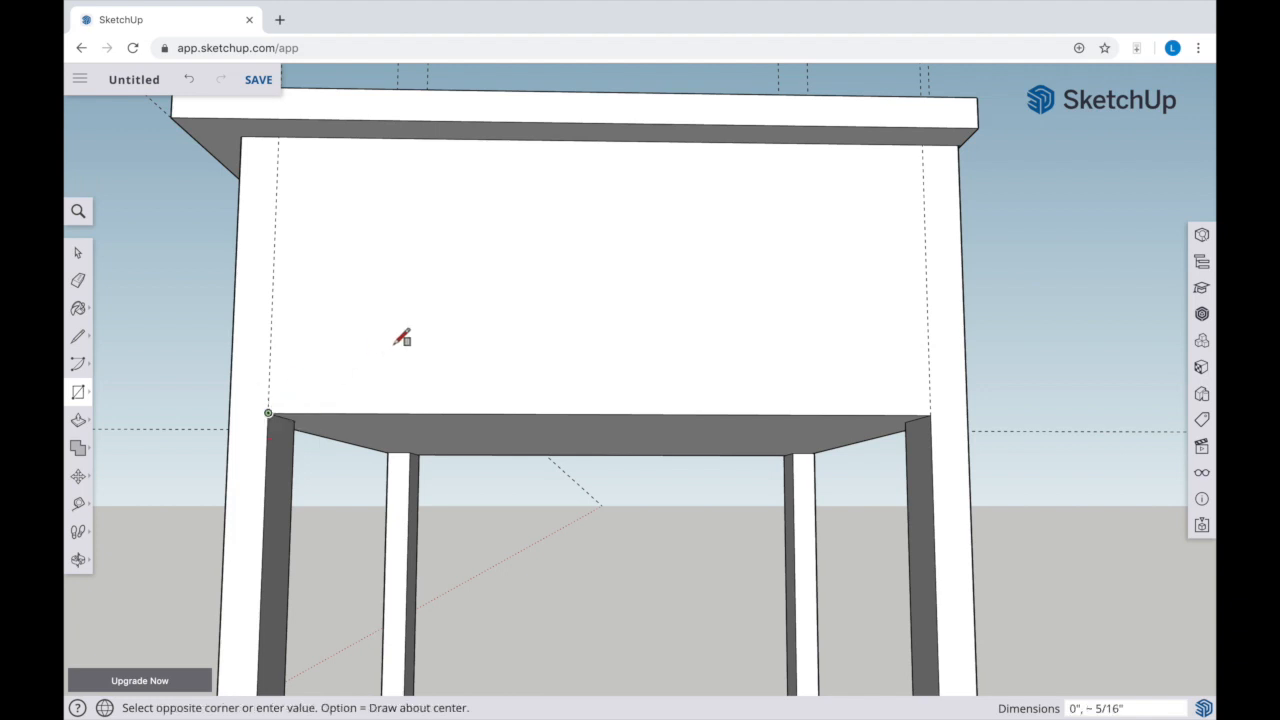
left_click(929, 147)
Push the rectangular panel between the two legs inward 1/2"
key("p")
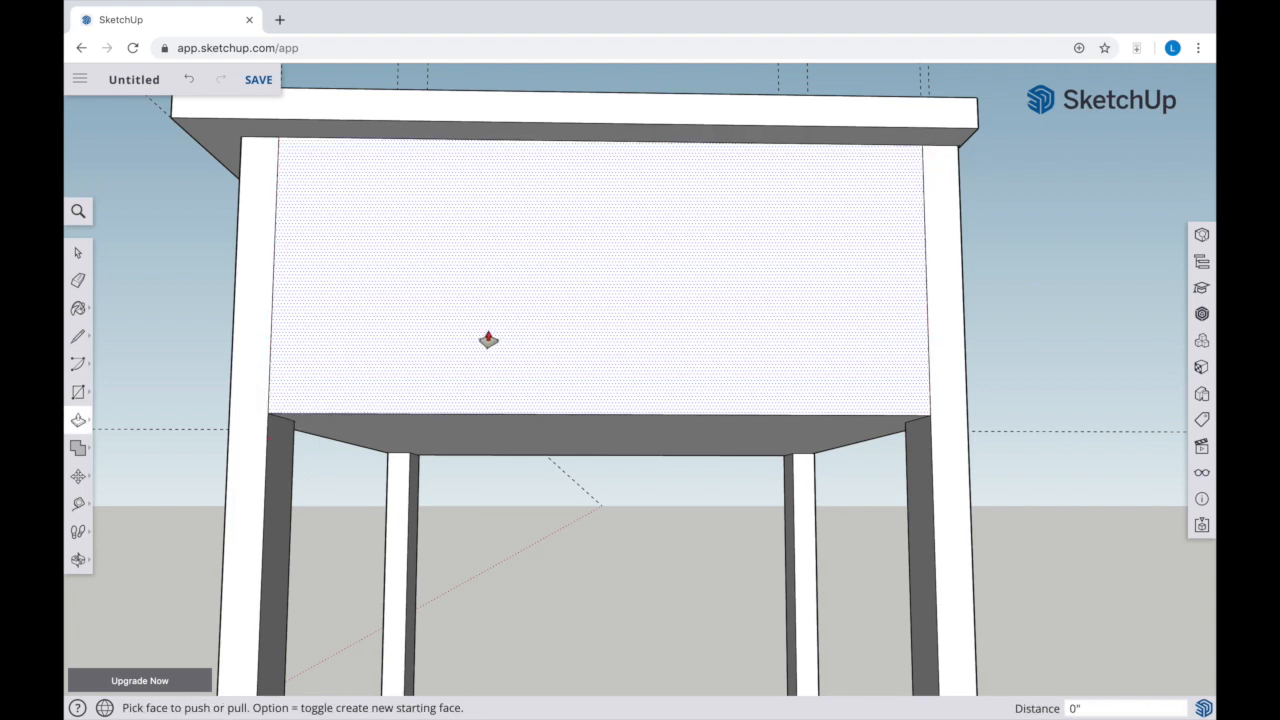
left_click(488, 340)
type("1/2")
key("Return")
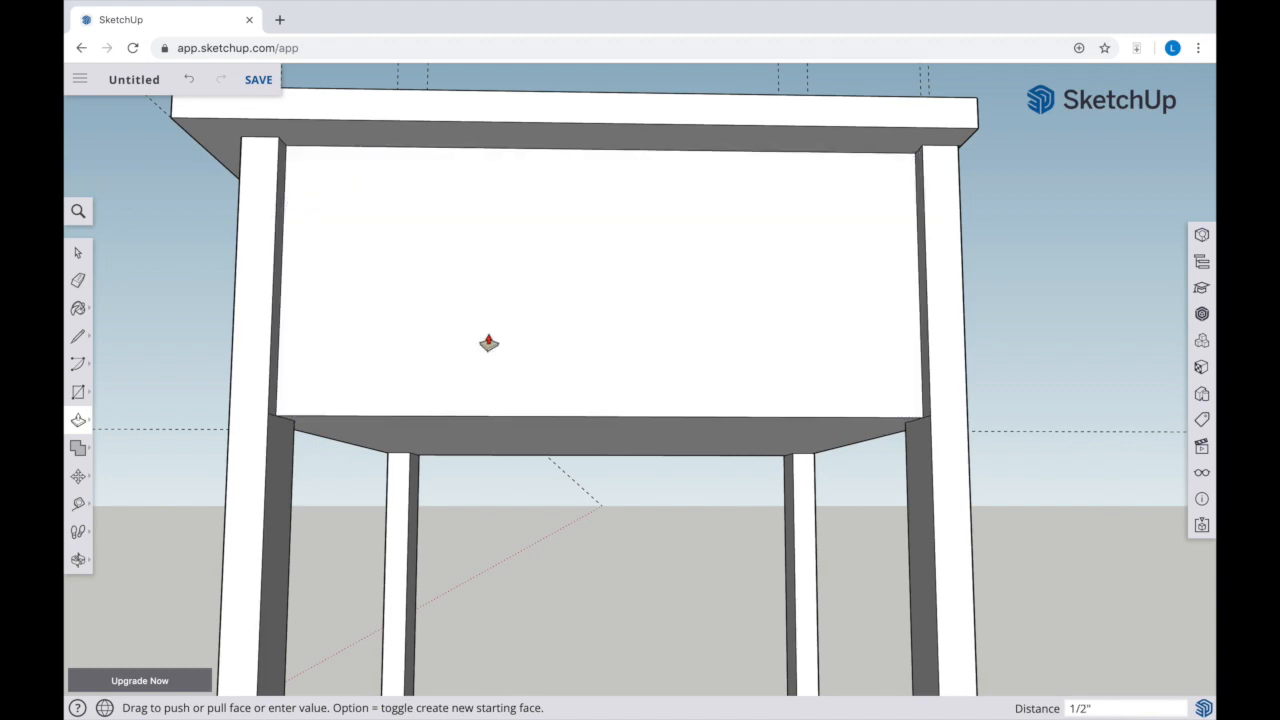
left_click(78, 503)
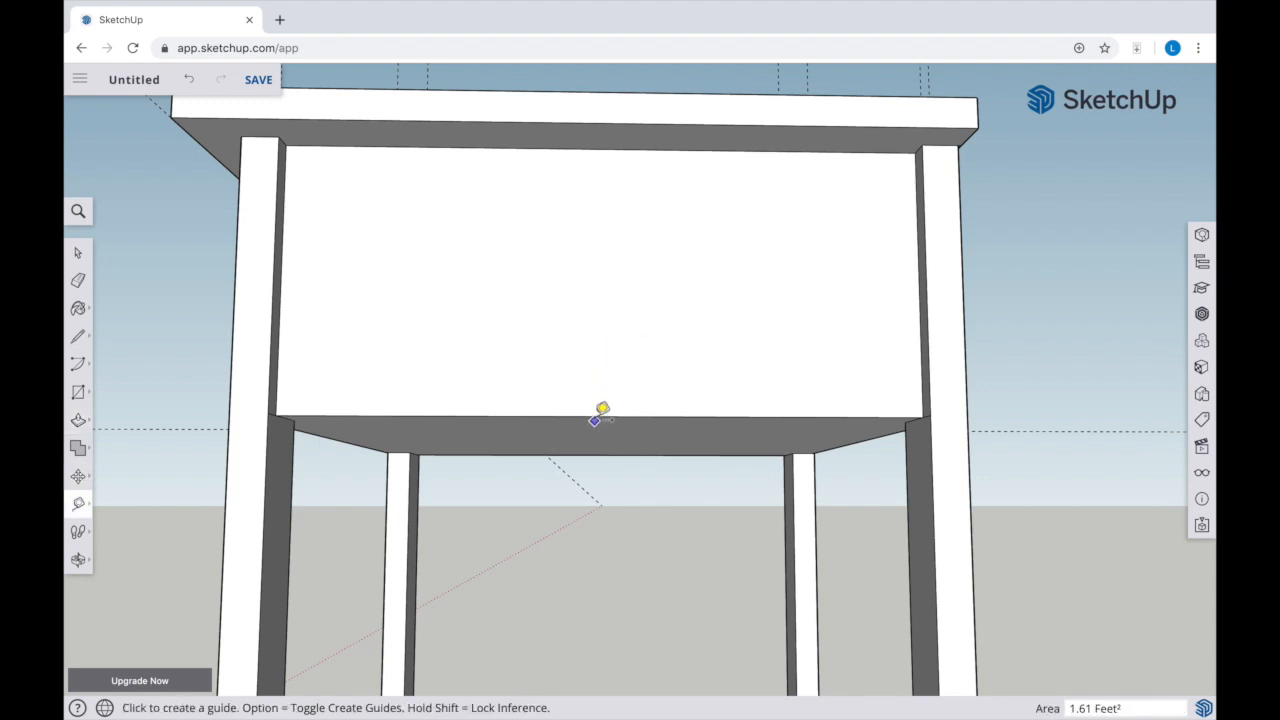
left_click(603, 415)
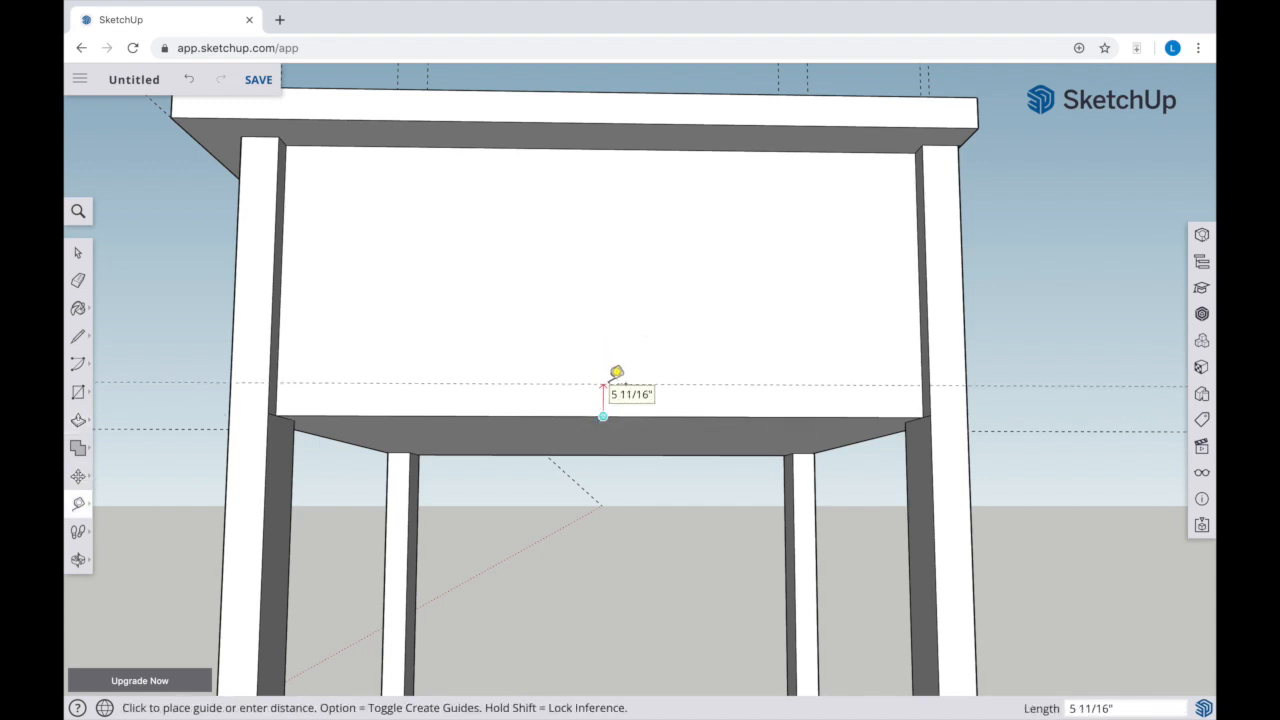
type("7/8")
key("Return")
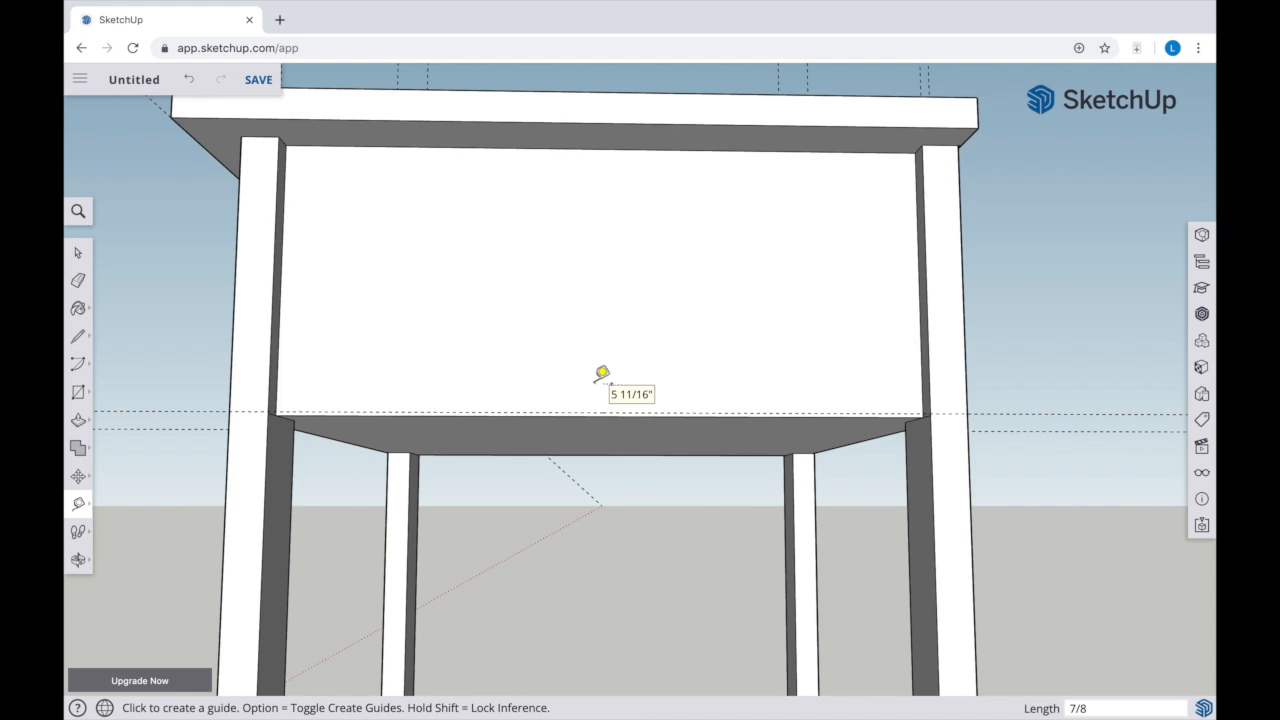
Place a guide 7/8" above this side panel's lower edge and draw a 1' 1 3/16" by 7/8" rectangle up to it
scroll(437, 390, "up", 2)
left_click(430, 416)
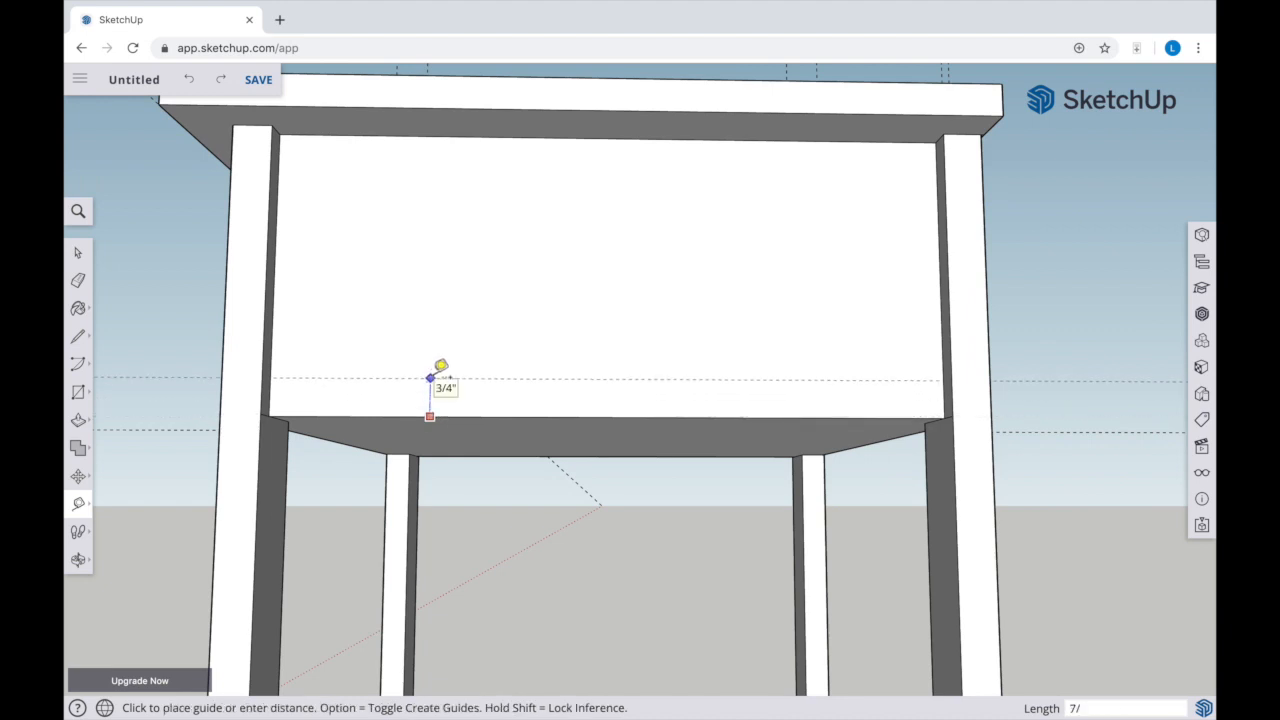
left_click(430, 378)
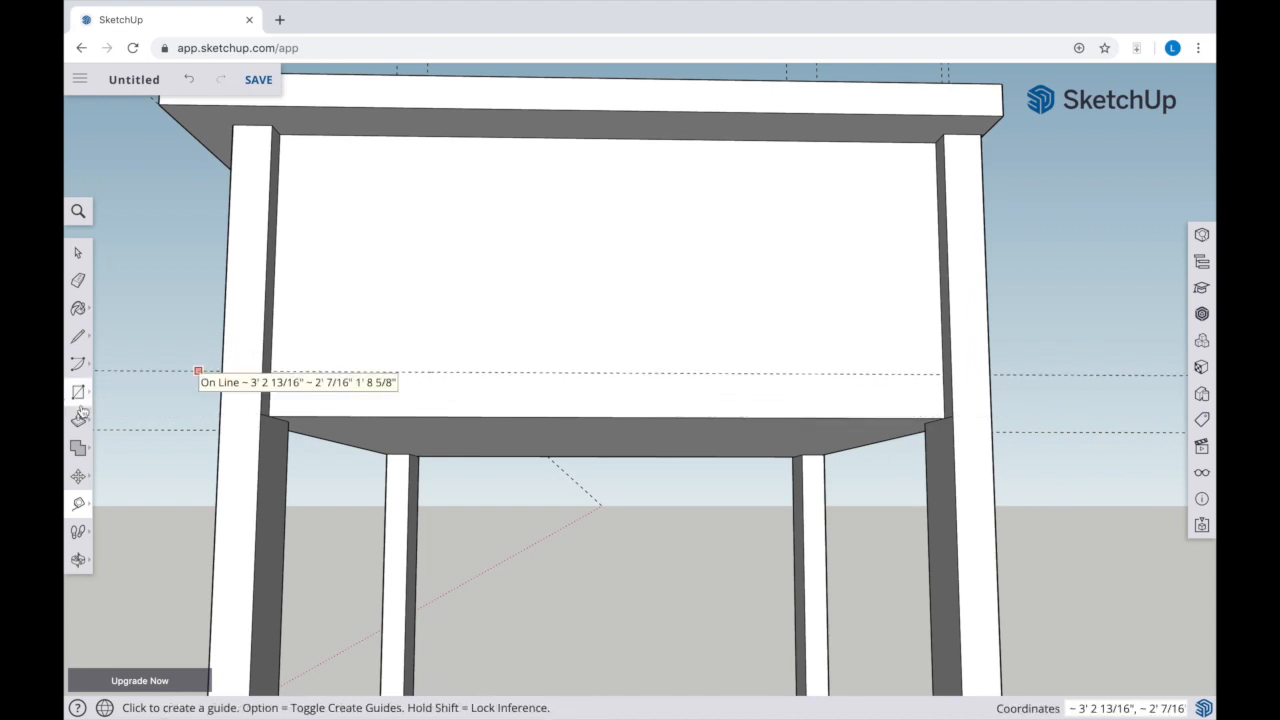
left_click(84, 399)
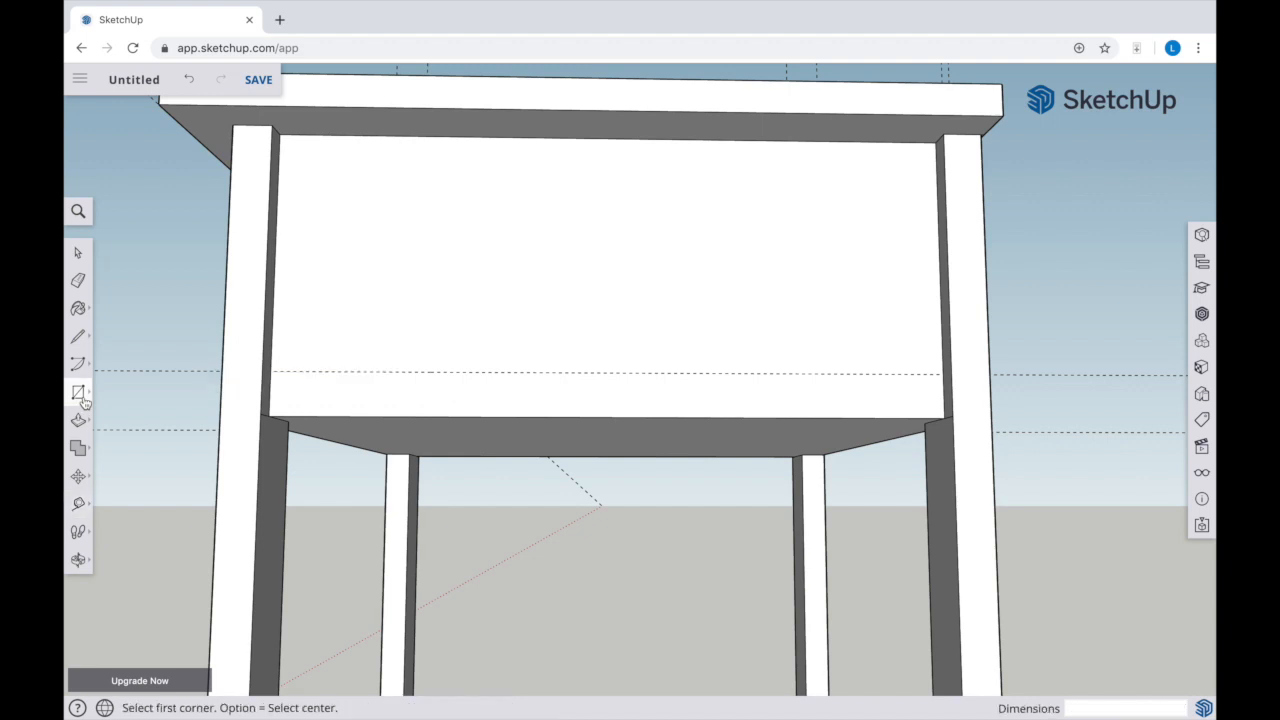
left_click(268, 415)
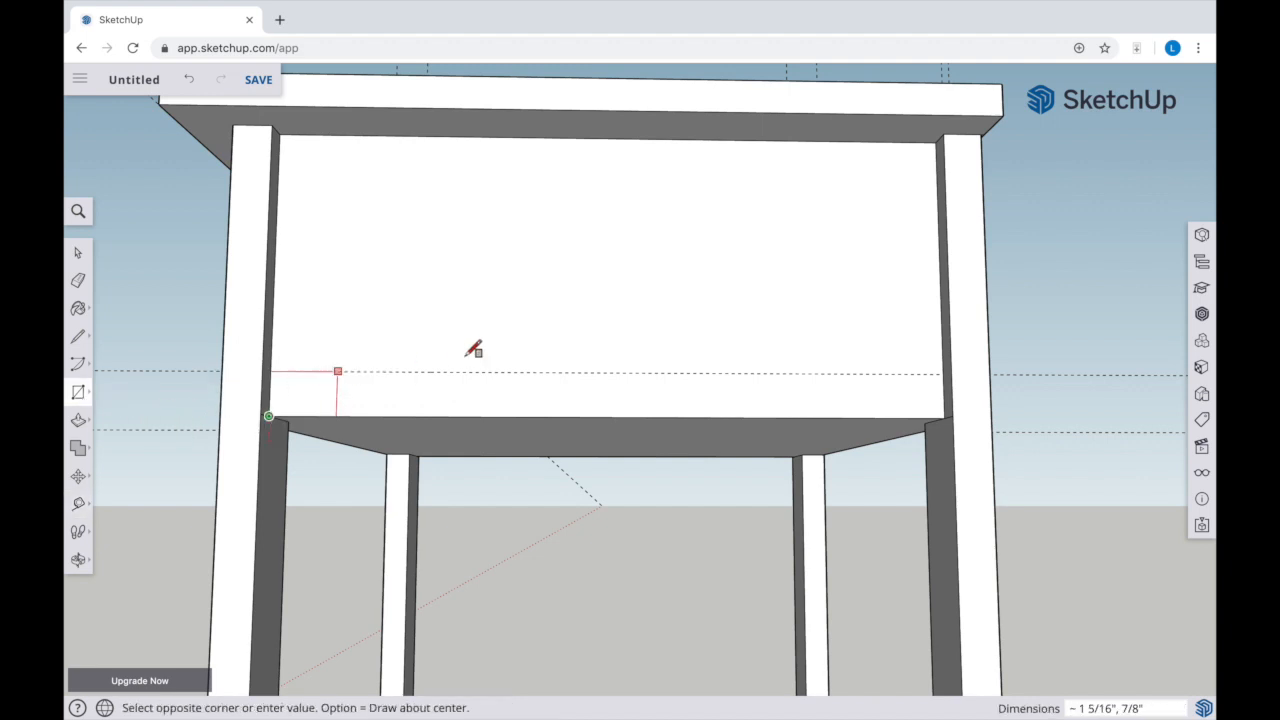
left_click(944, 374)
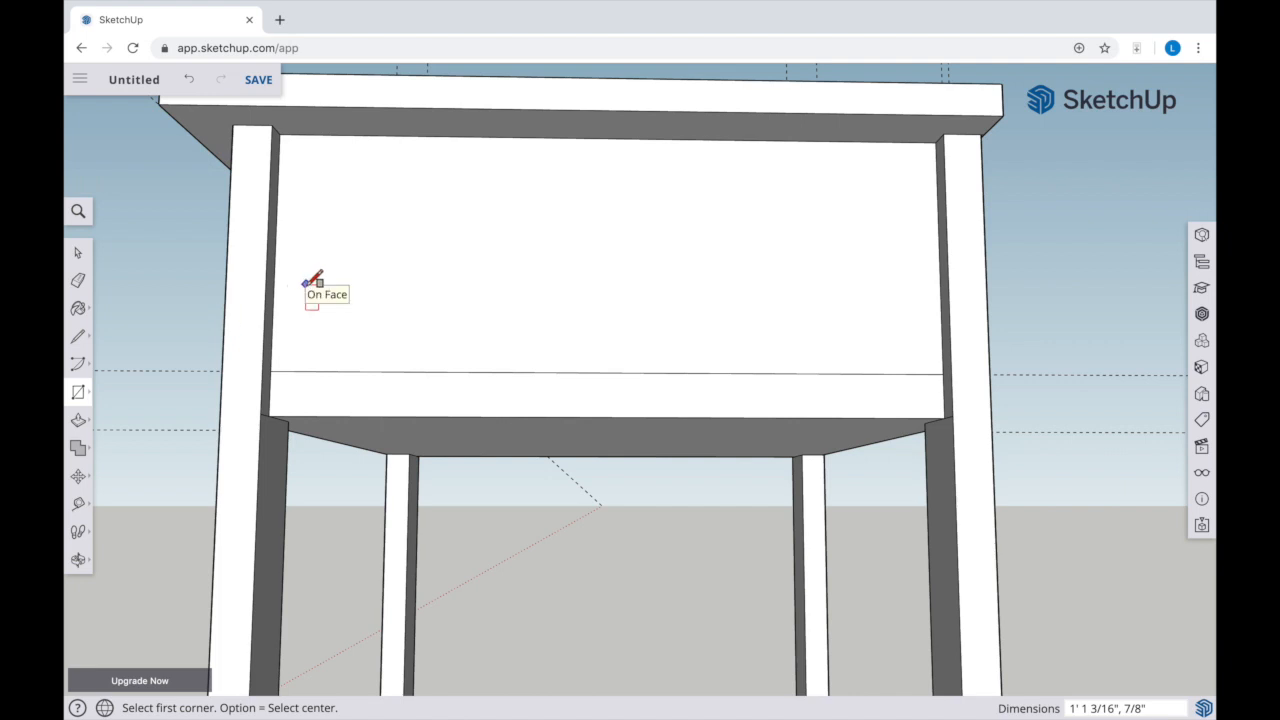
Pull the strip along the lower edge of the second side panel outward 1/8"
key("p")
left_click(396, 386)
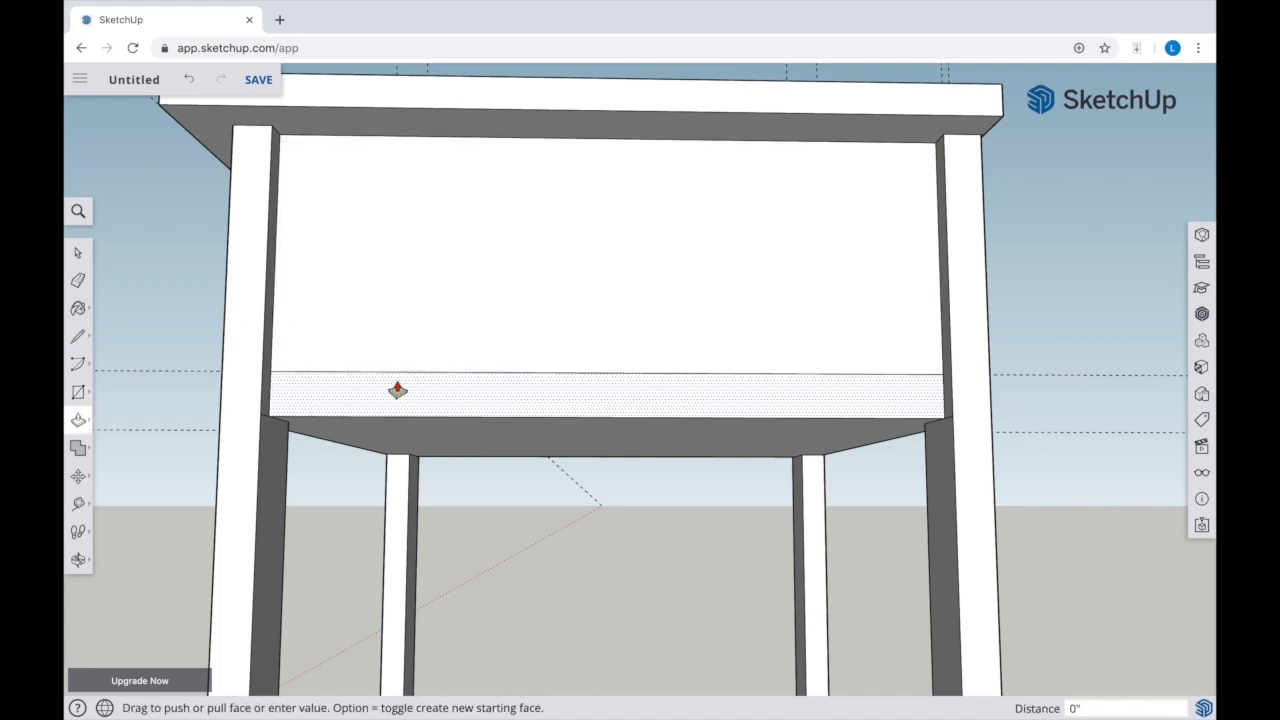
type("1/8")
key("Return")
middle_click_drag(391, 388, 496, 380)
scroll(1025, 437, "up", 6)
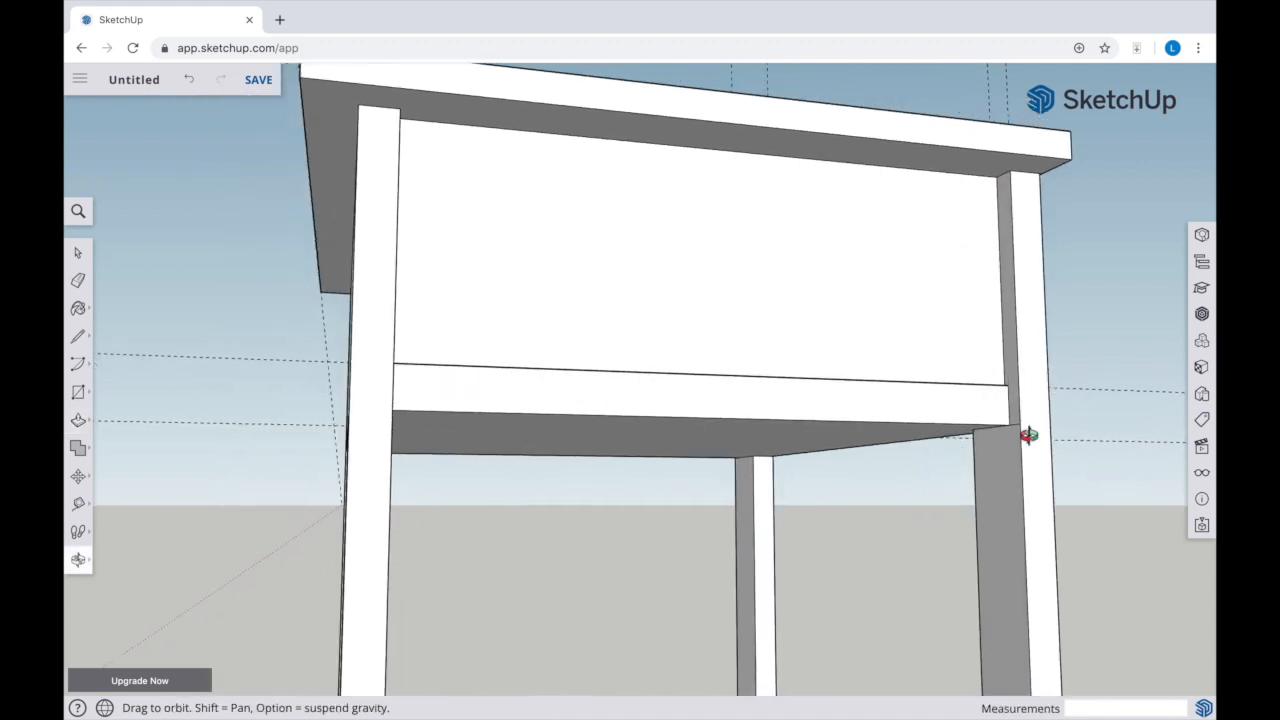
scroll(1029, 435, "up", 1)
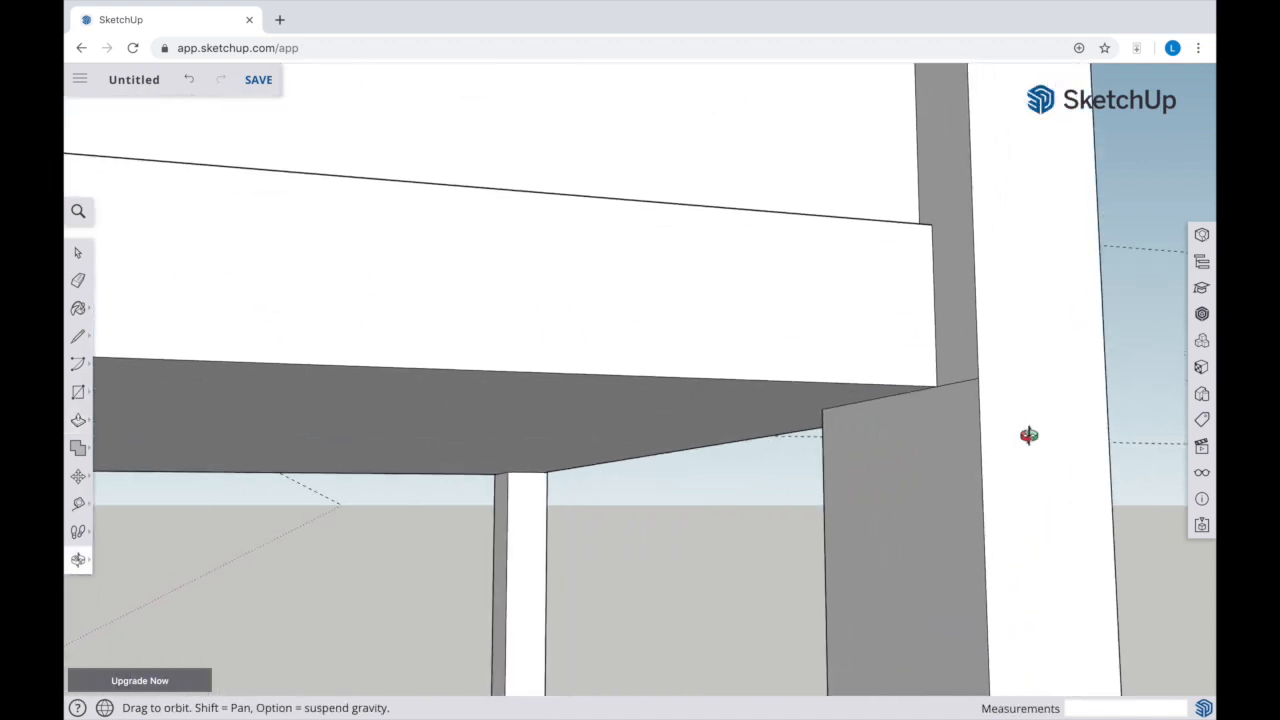
Erase the leftover guides around the table, keeping only the two vertical guides on the flat, unrecessed drawer section face
key("space")
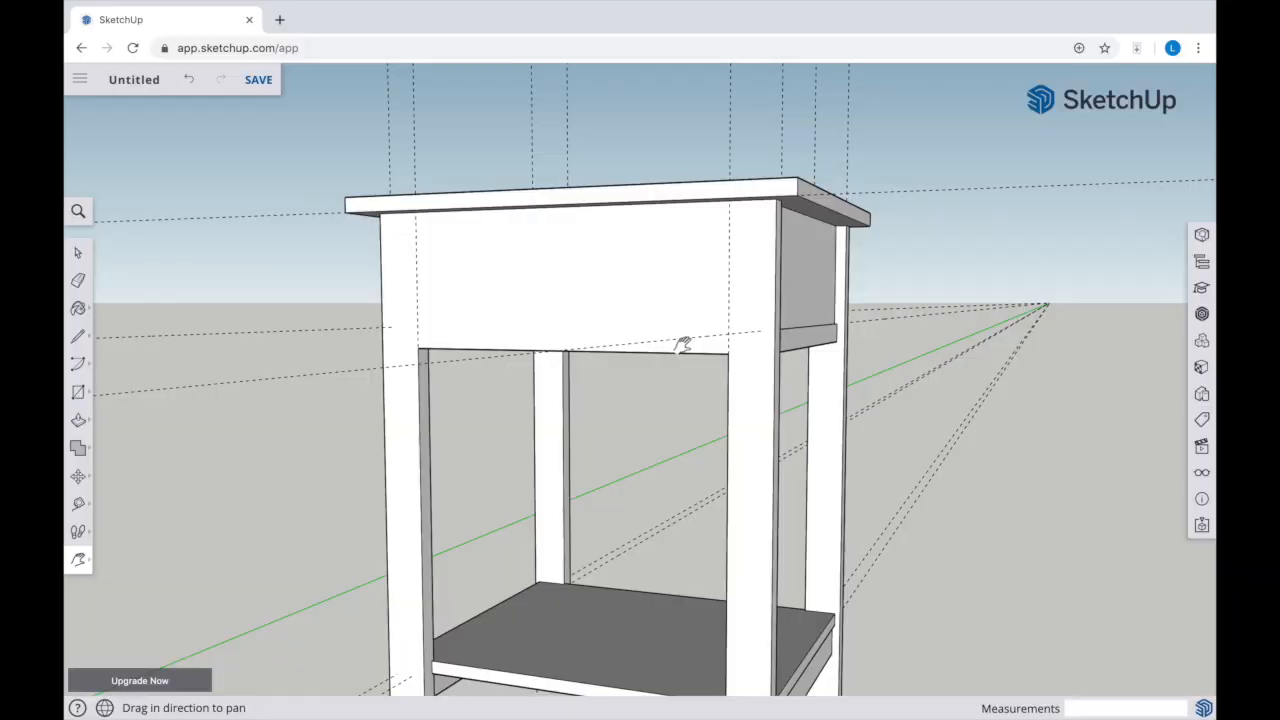
key("e")
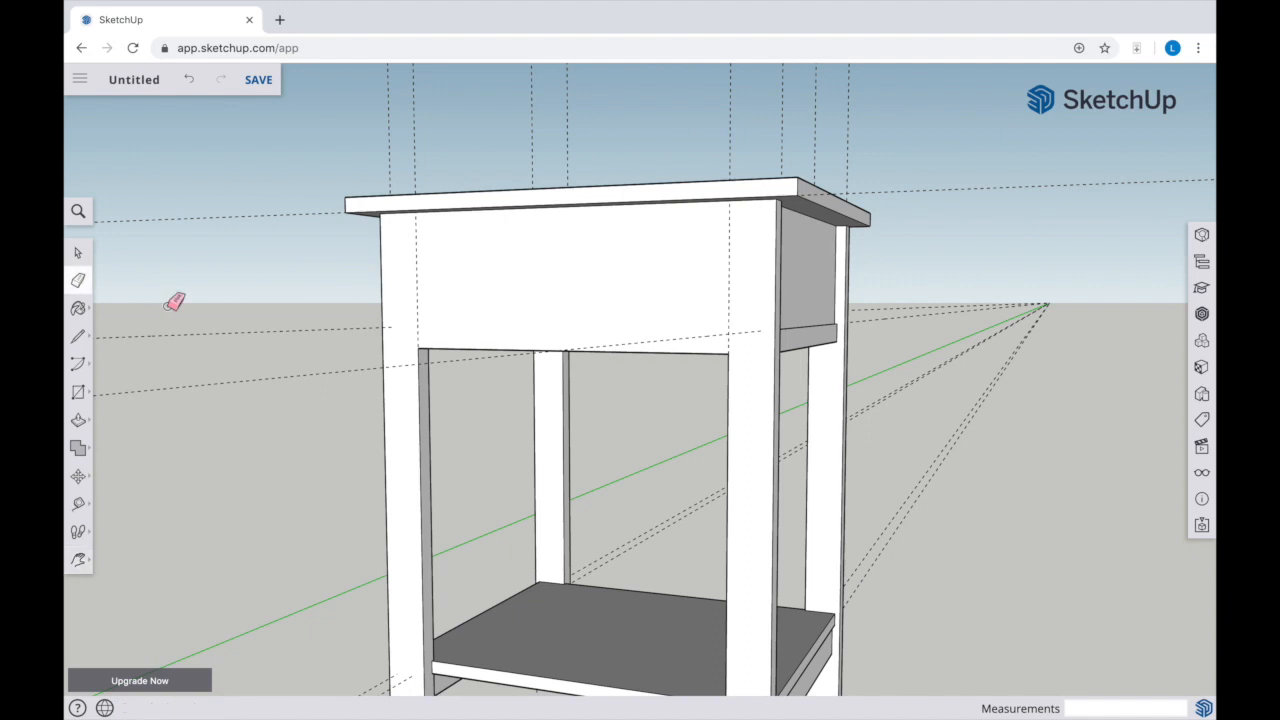
mouse_move(293, 178)
left_mouse_down()
mouse_move(300, 369)
mouse_move(310, 210)
left_mouse_up()
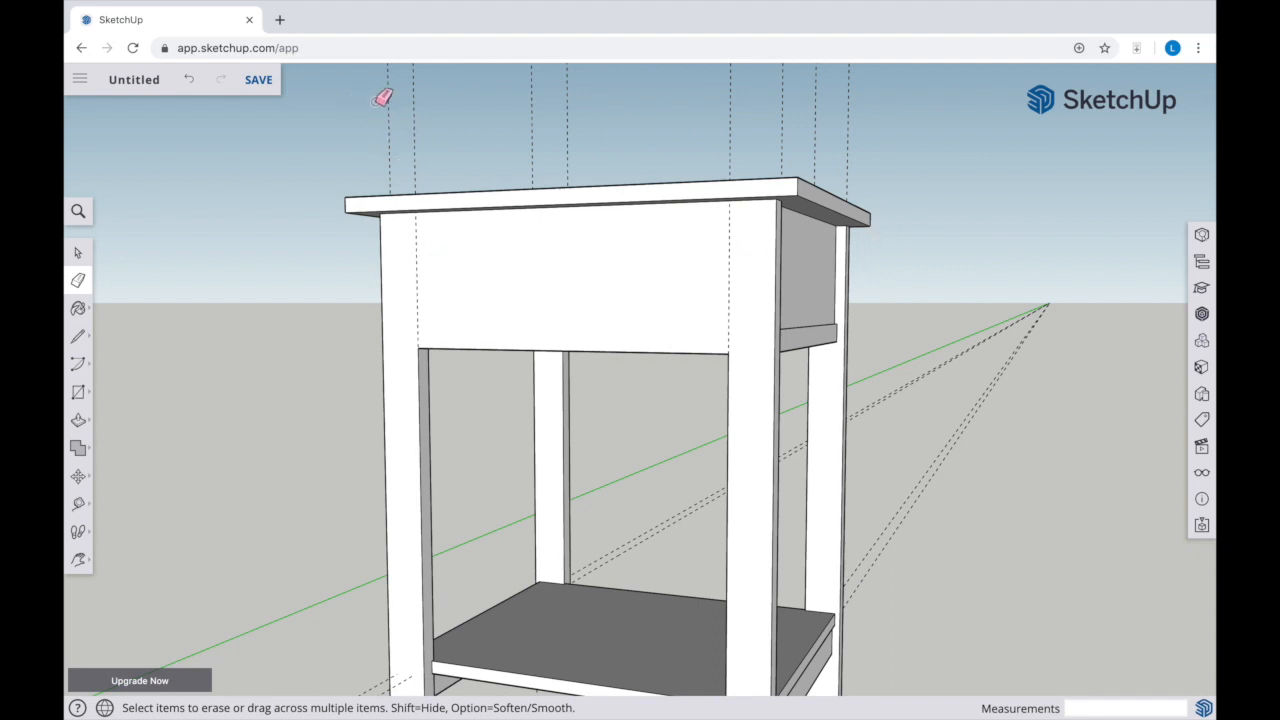
mouse_move(540, 105)
left_mouse_down()
mouse_move(571, 113)
mouse_move(523, 117)
mouse_move(540, 115)
left_mouse_up()
left_click_drag(779, 107, 858, 130)
left_click_drag(913, 388, 912, 518)
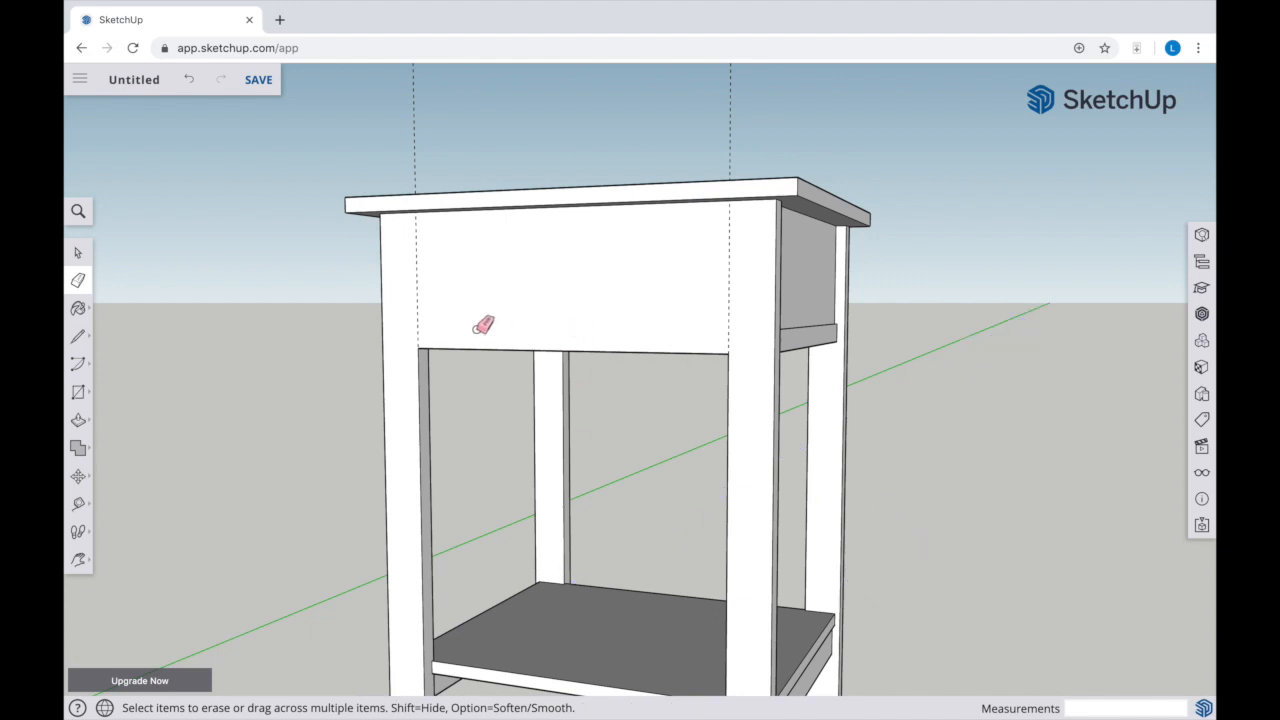
Draw a 1' 1 1/2" by 5 5/8" rectangle between the two remaining guides, from the tabletop down to the drawer section's lower edge
key("o")
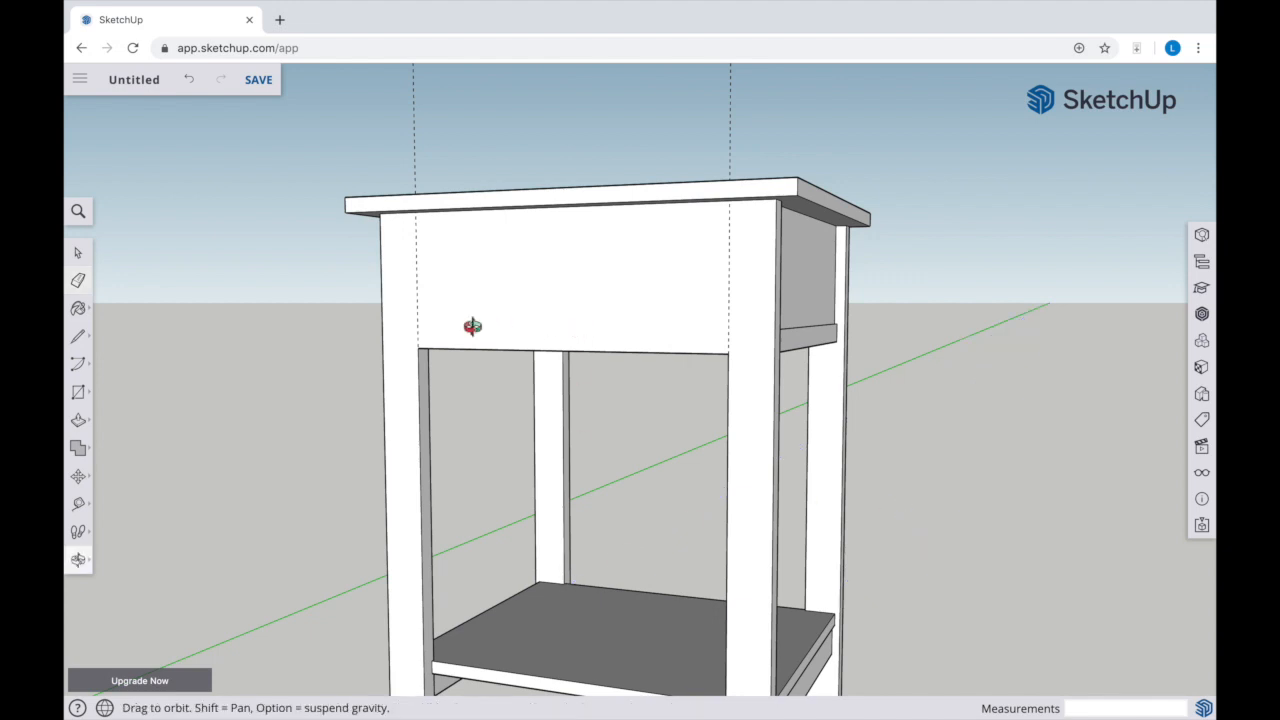
scroll(473, 325, "up", 5)
scroll(473, 325, "up", 2)
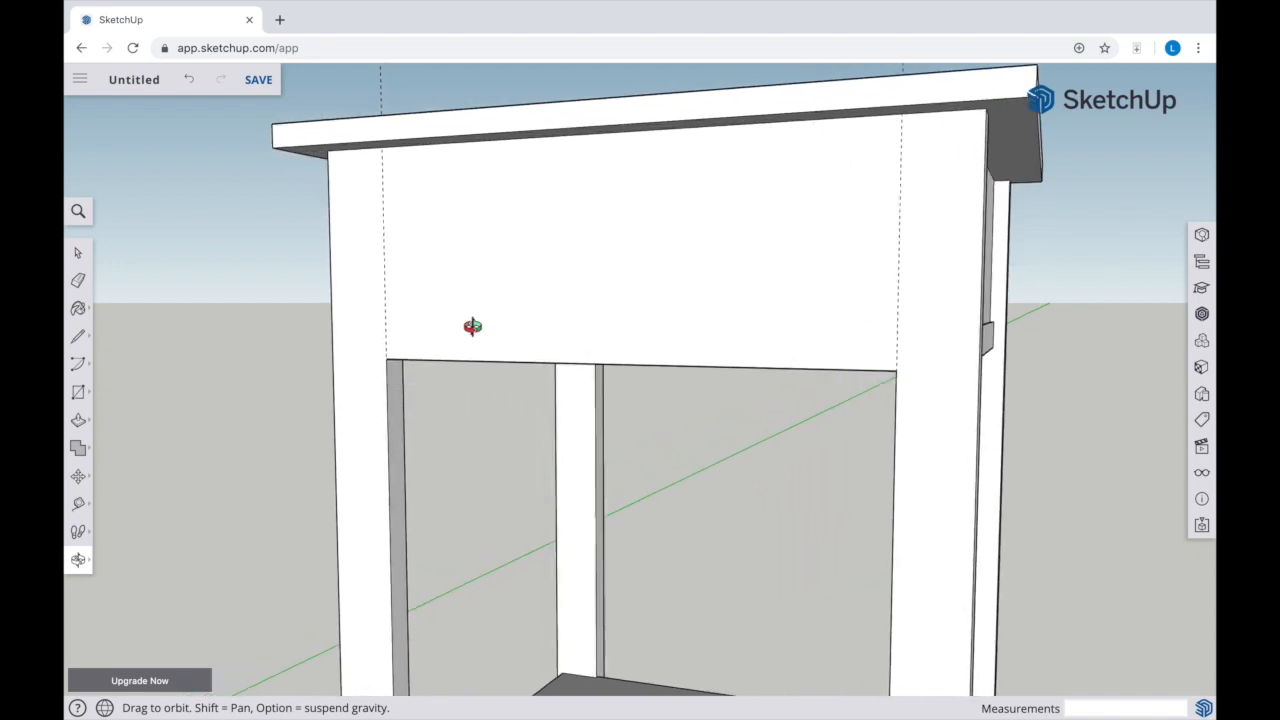
key("r")
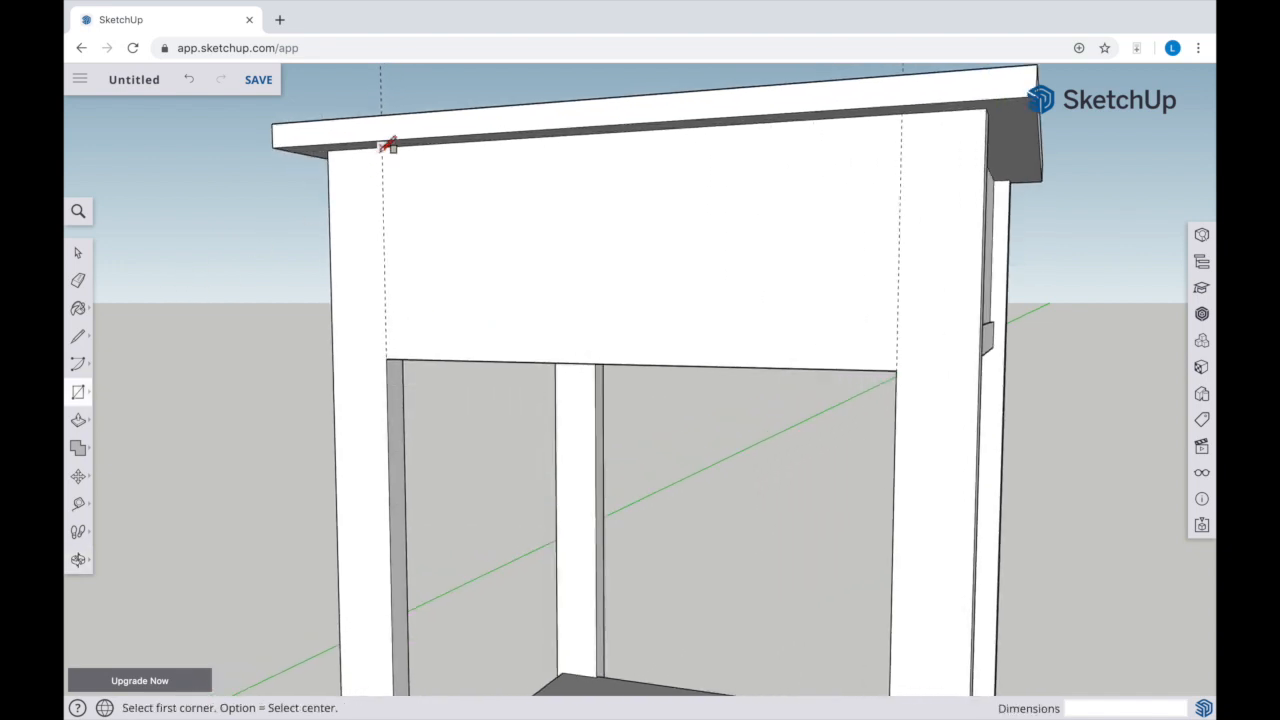
left_click(382, 147)
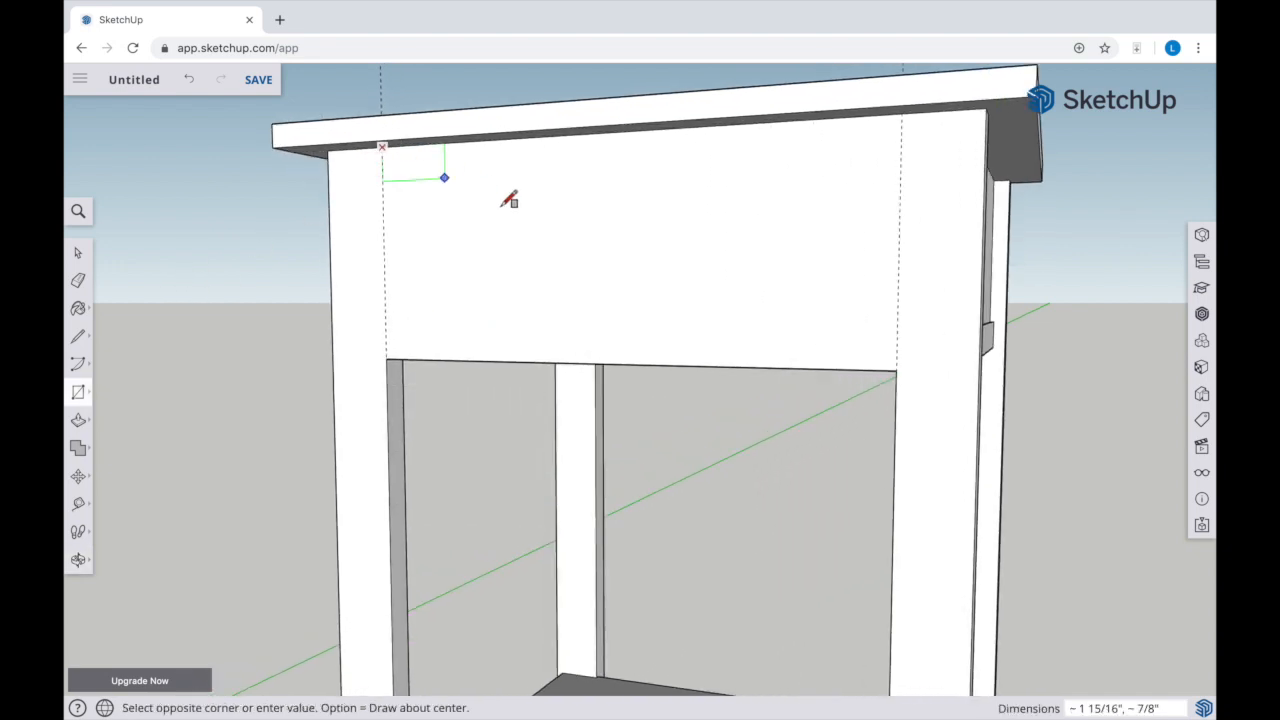
left_click(897, 370)
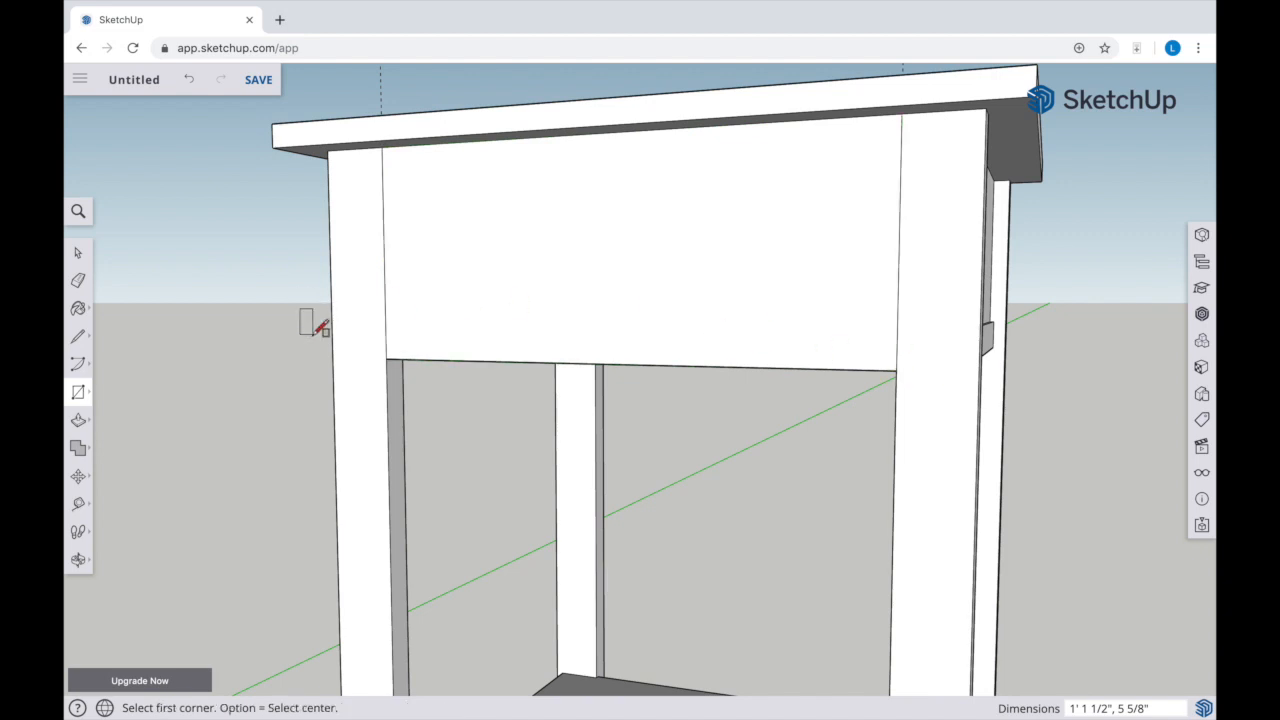
Push the new rectangular face between the legs inward 1/16"
key("p")
left_click(406, 314)
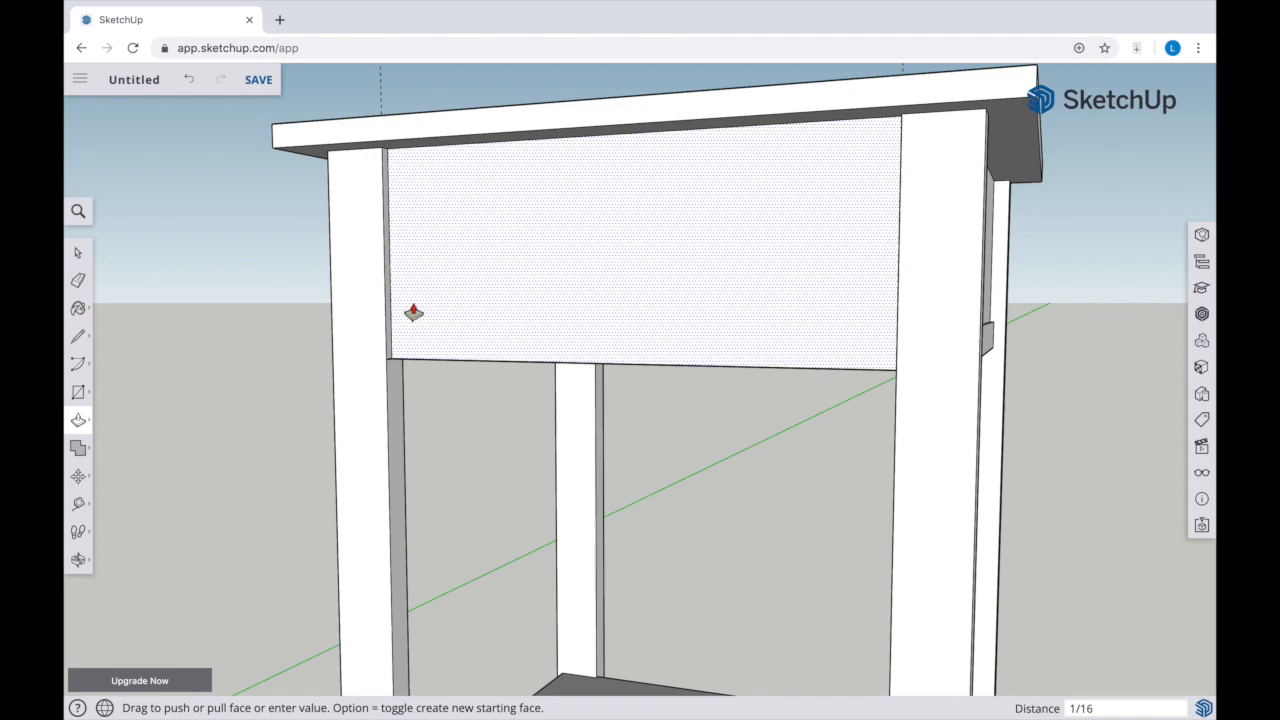
key("Return")
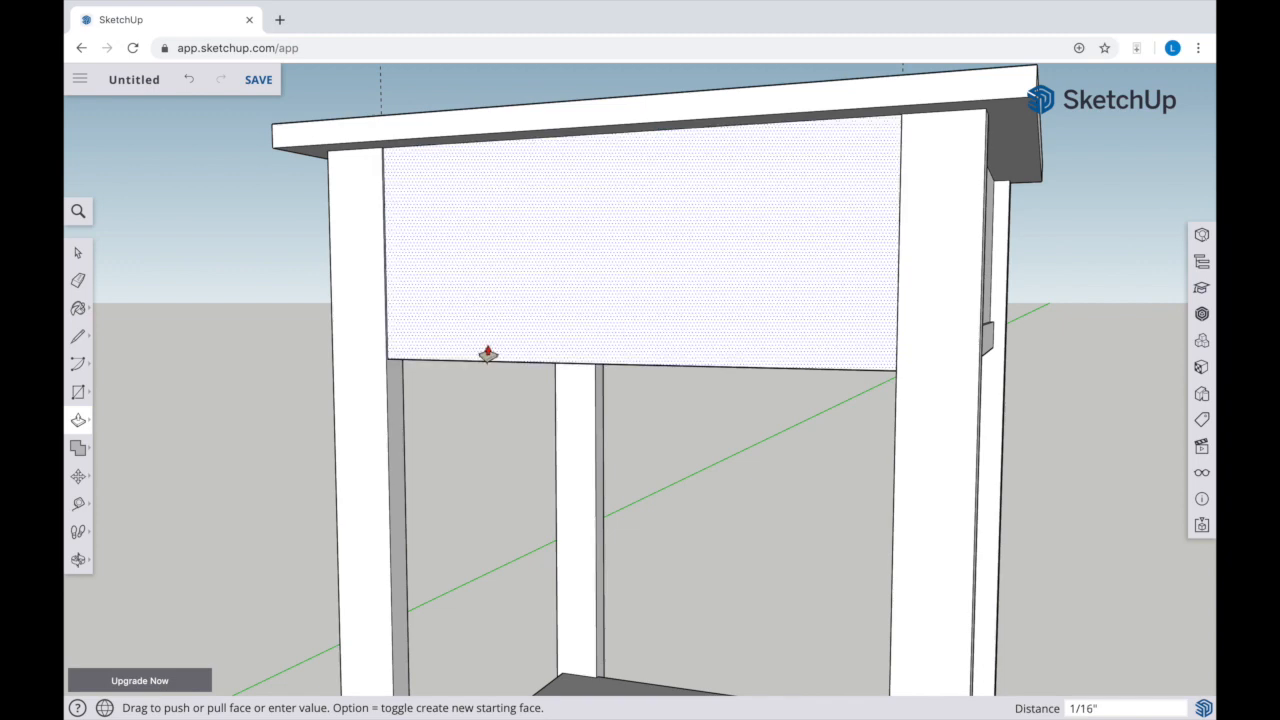
Place horizontal guides 9/16" in from the lower and upper edges of the recessed face between the legs
key("t")
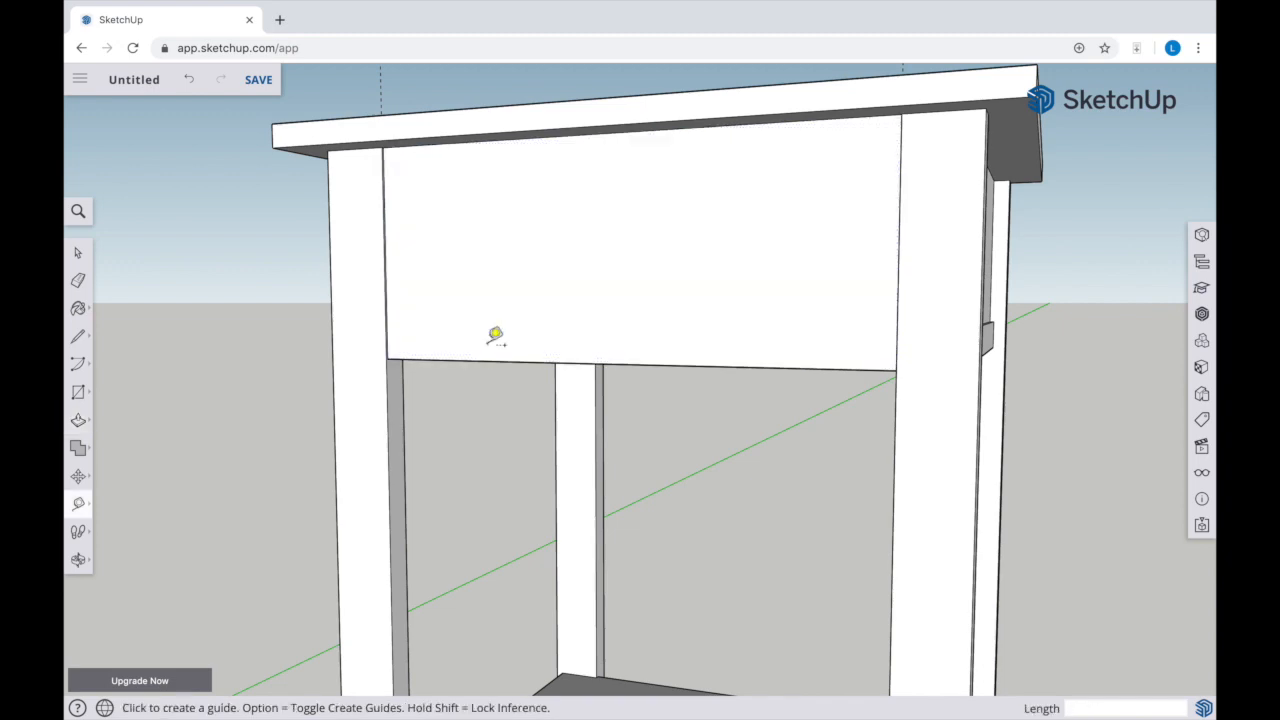
left_click(618, 363)
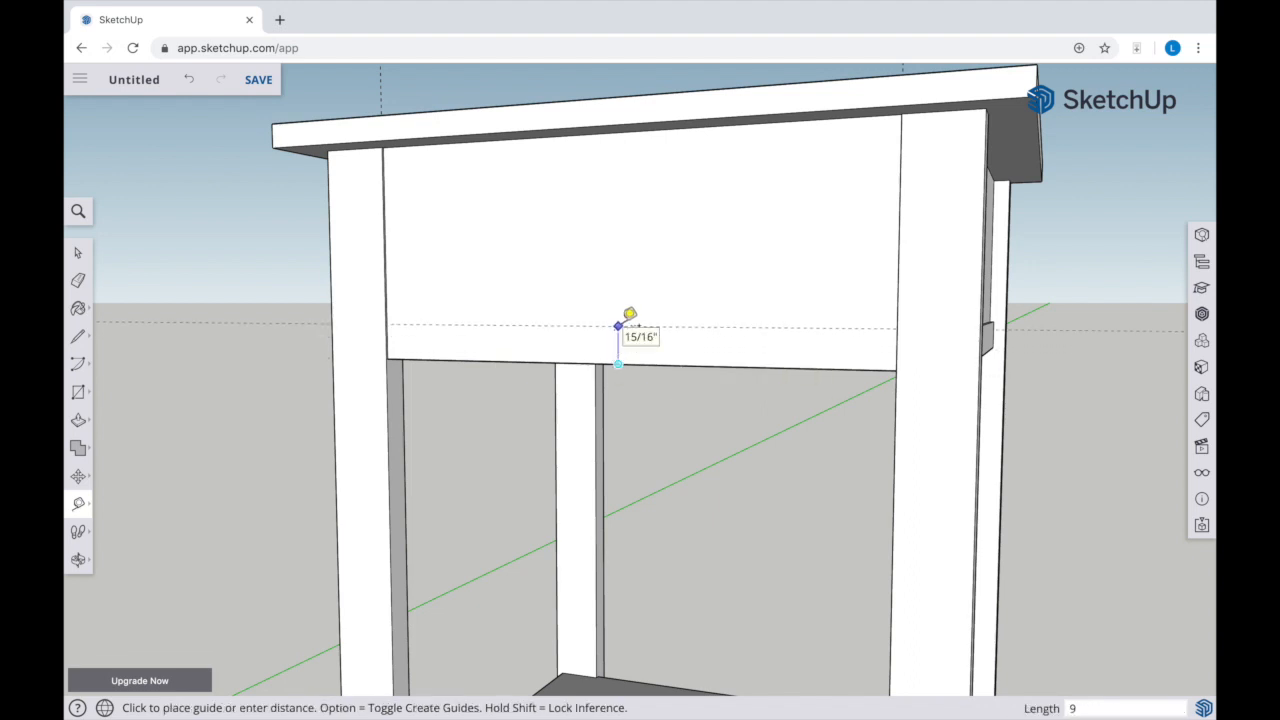
key("Return")
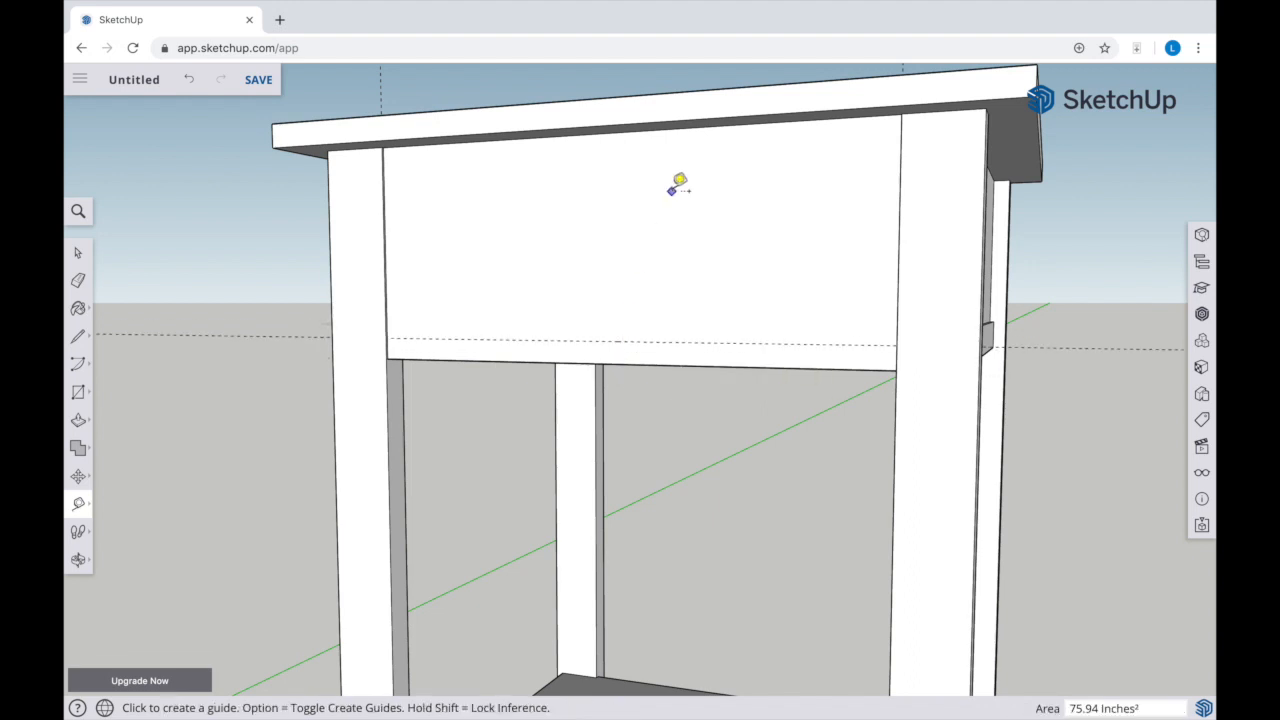
left_click(631, 127)
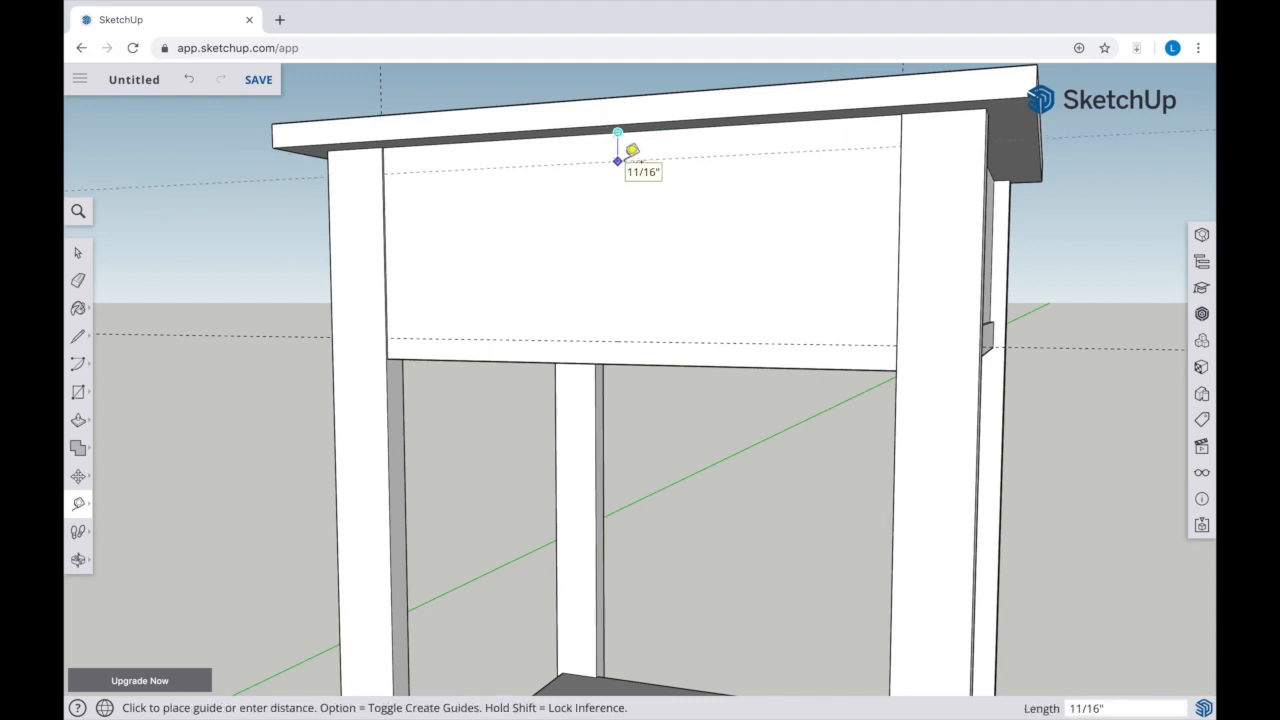
left_click(632, 150)
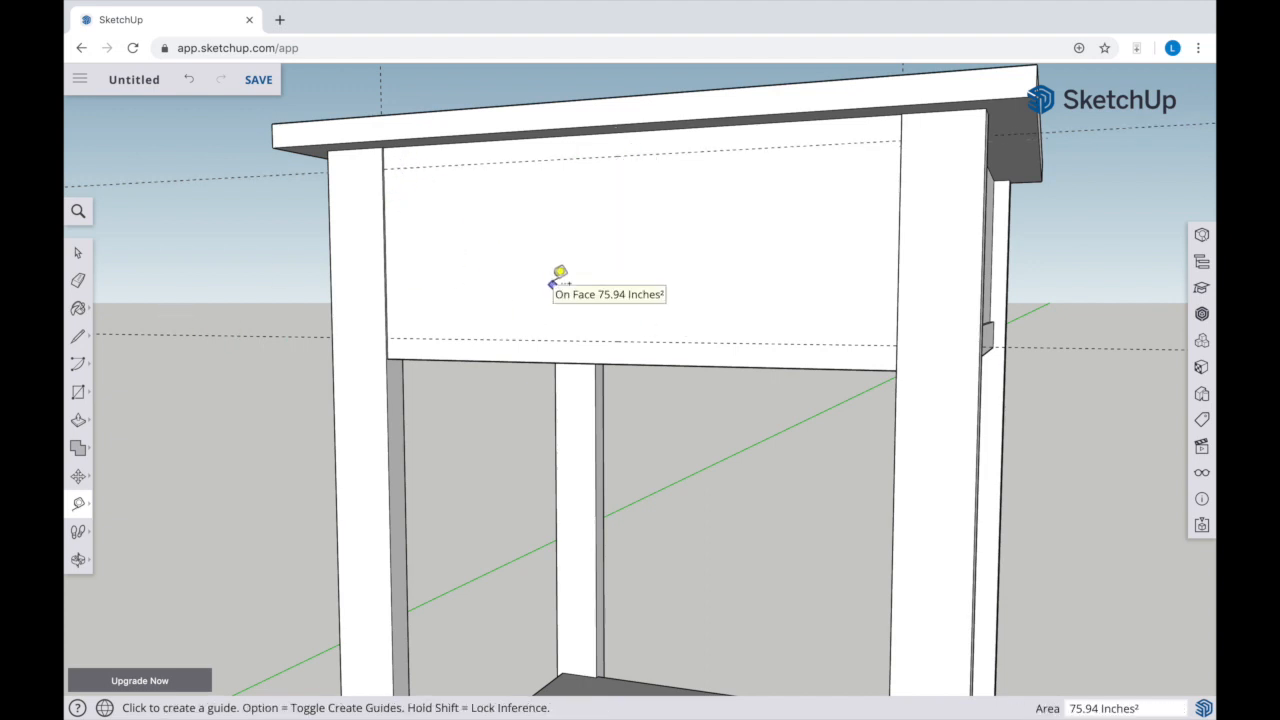
Draw a 4 1/2" by about 1' 1 3/8" rectangle for the drawer front between the two horizontal guides, spanning from leg to leg
key("o")
left_click_drag(551, 279, 672, 290)
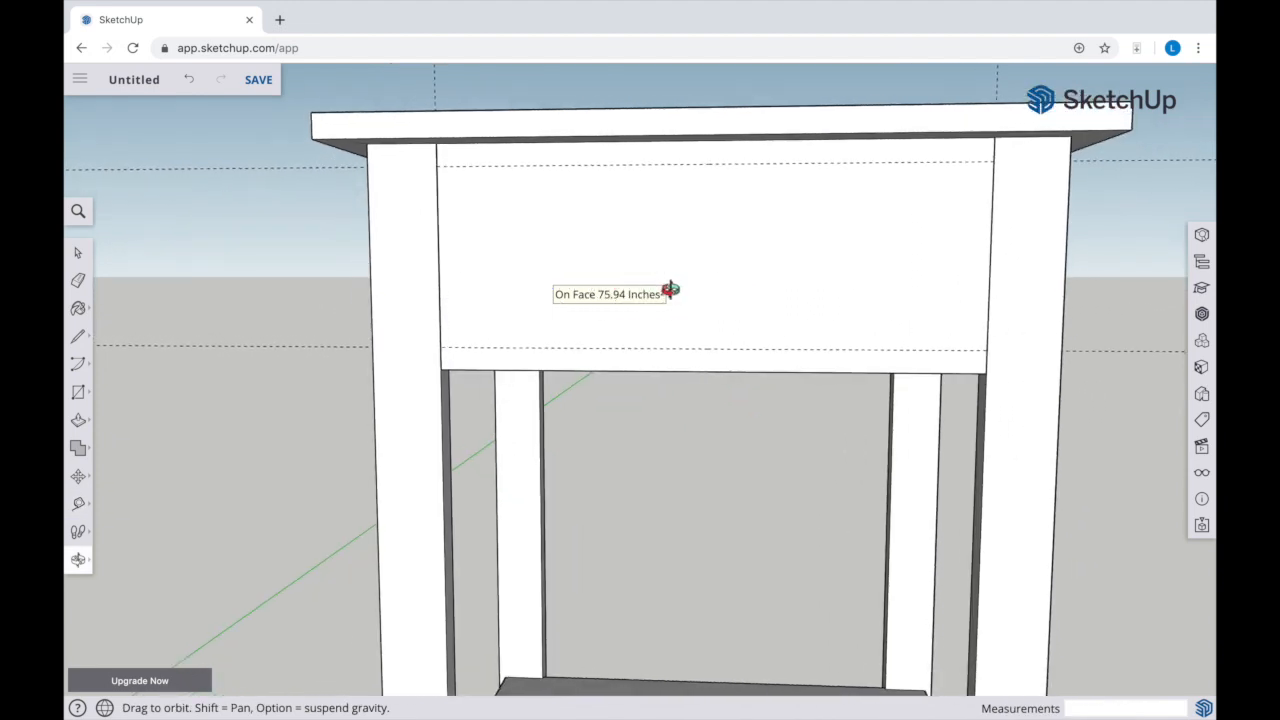
key("r")
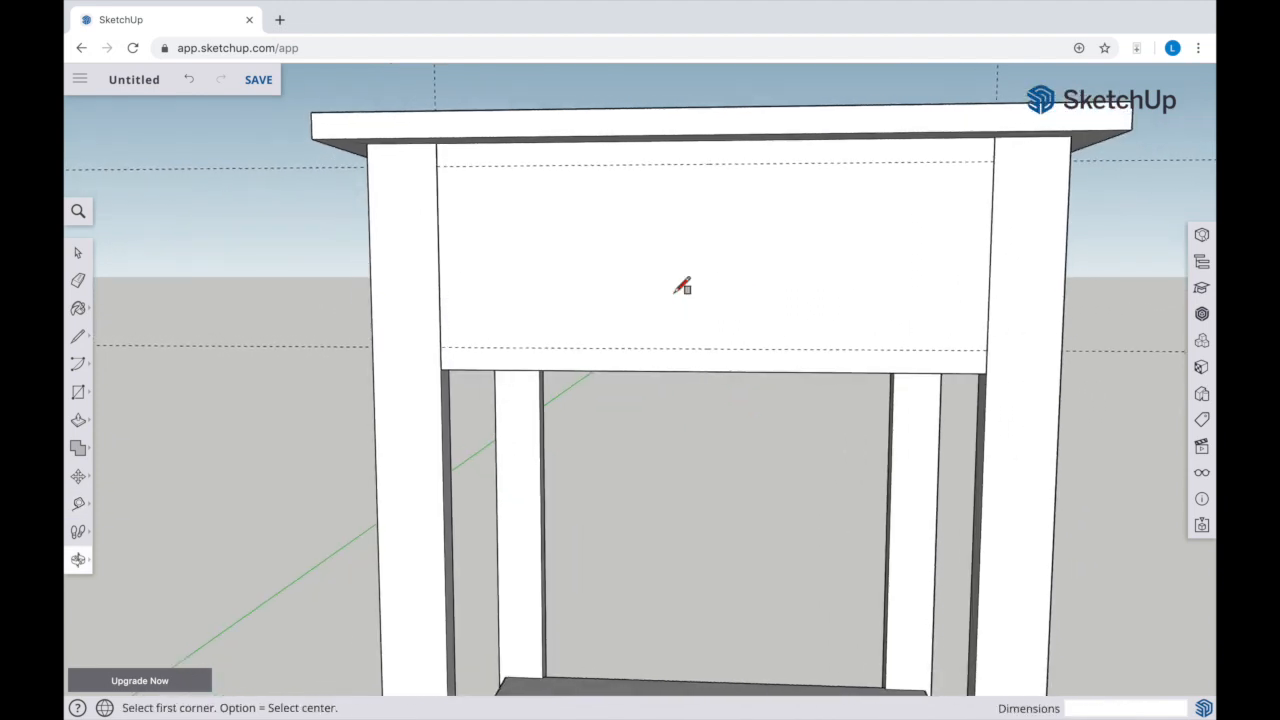
left_click(438, 166)
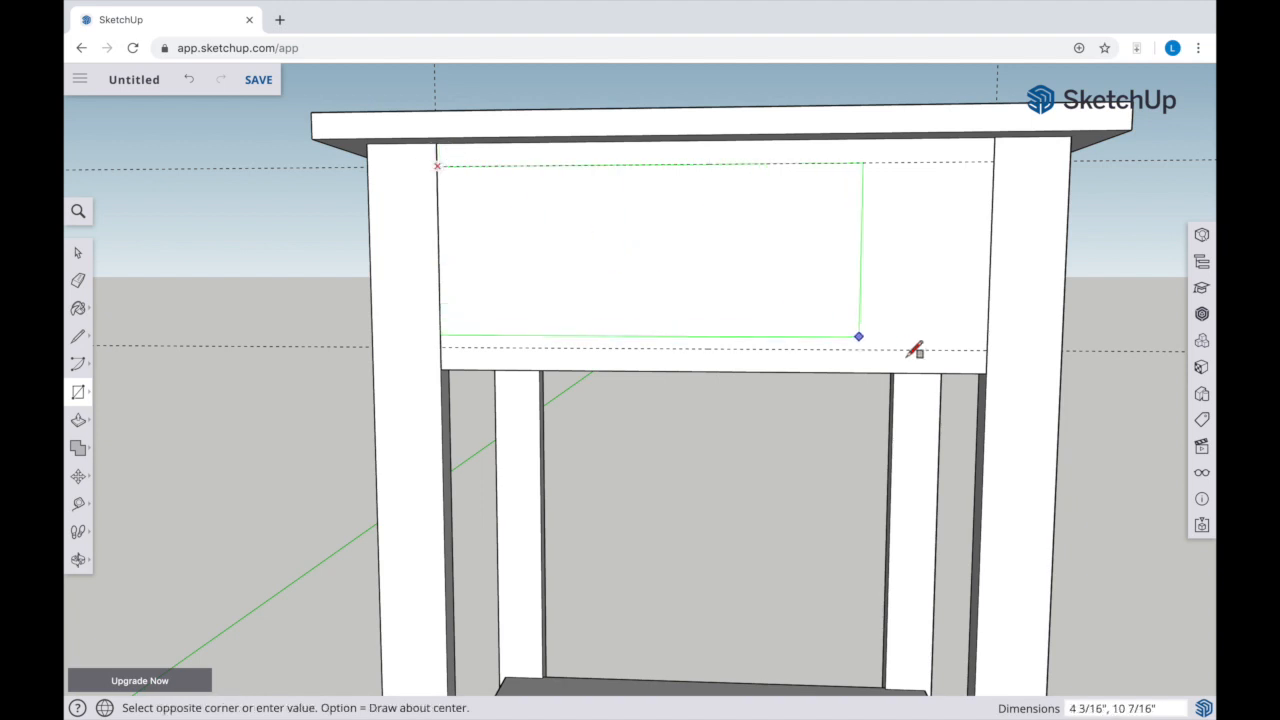
left_click(988, 349)
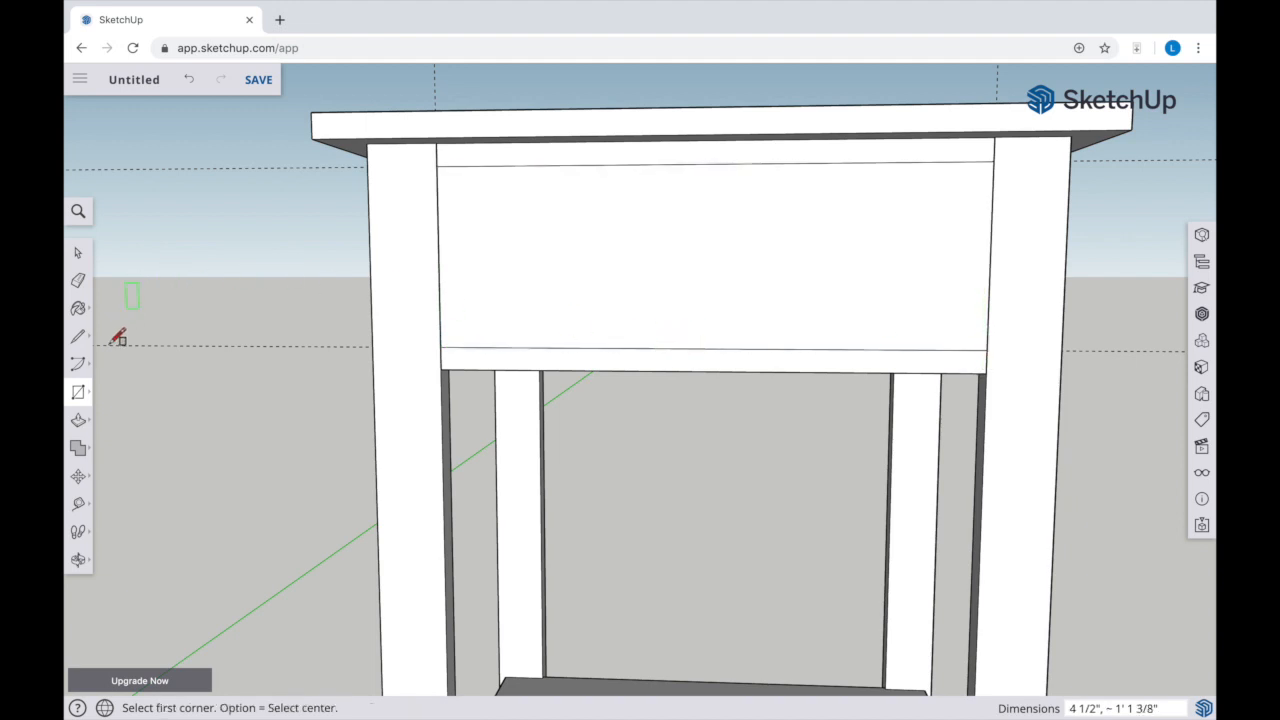
Push the drawer front face between the upper and lower rails inward 1/16"
key("p")
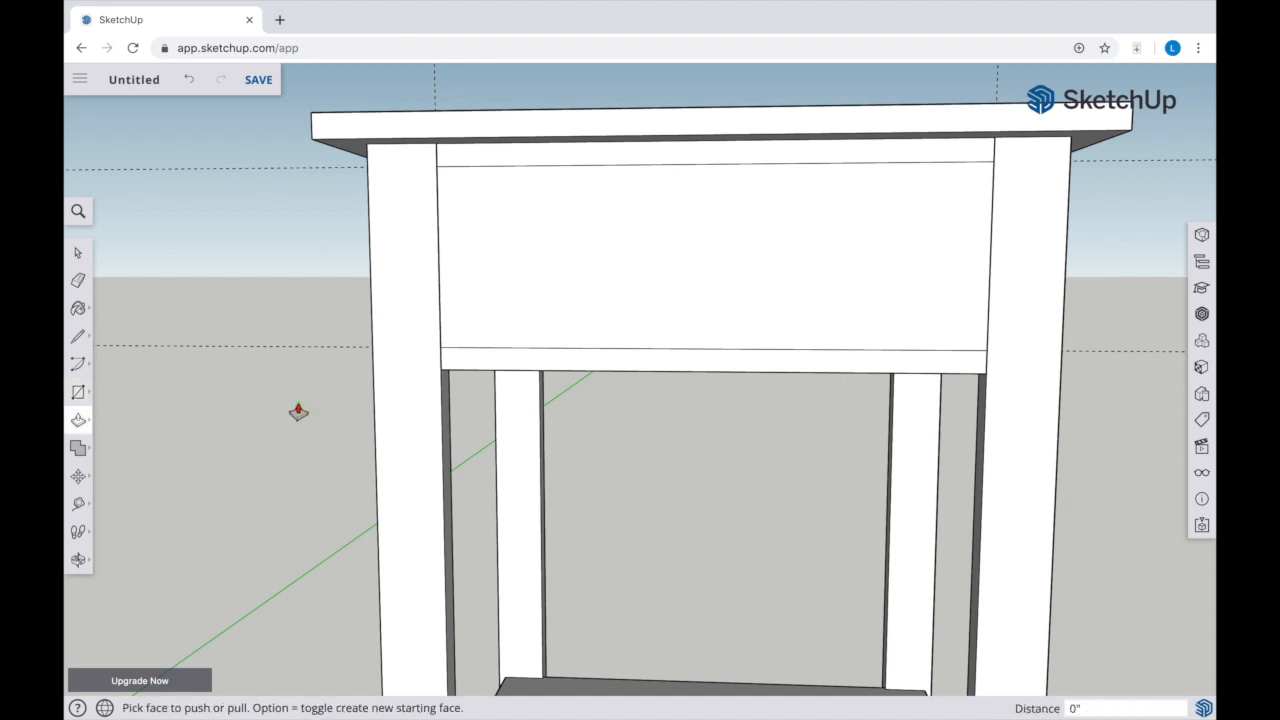
left_click(507, 322)
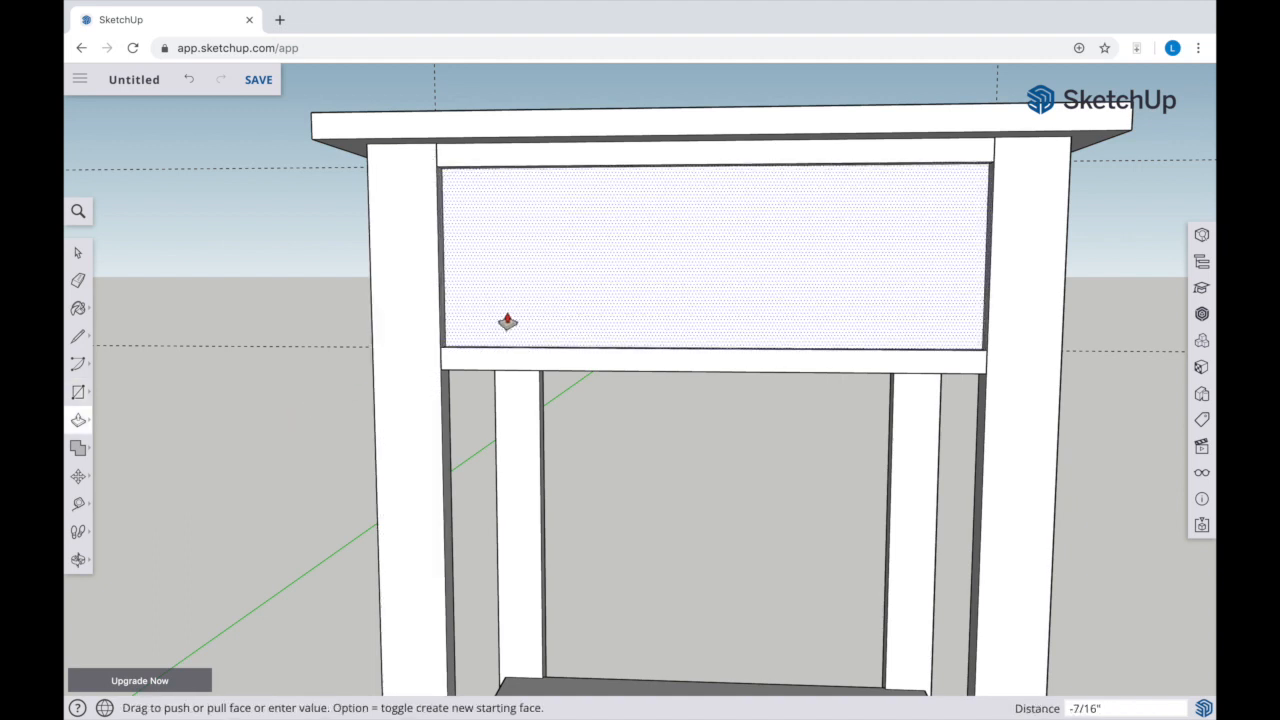
key("Return")
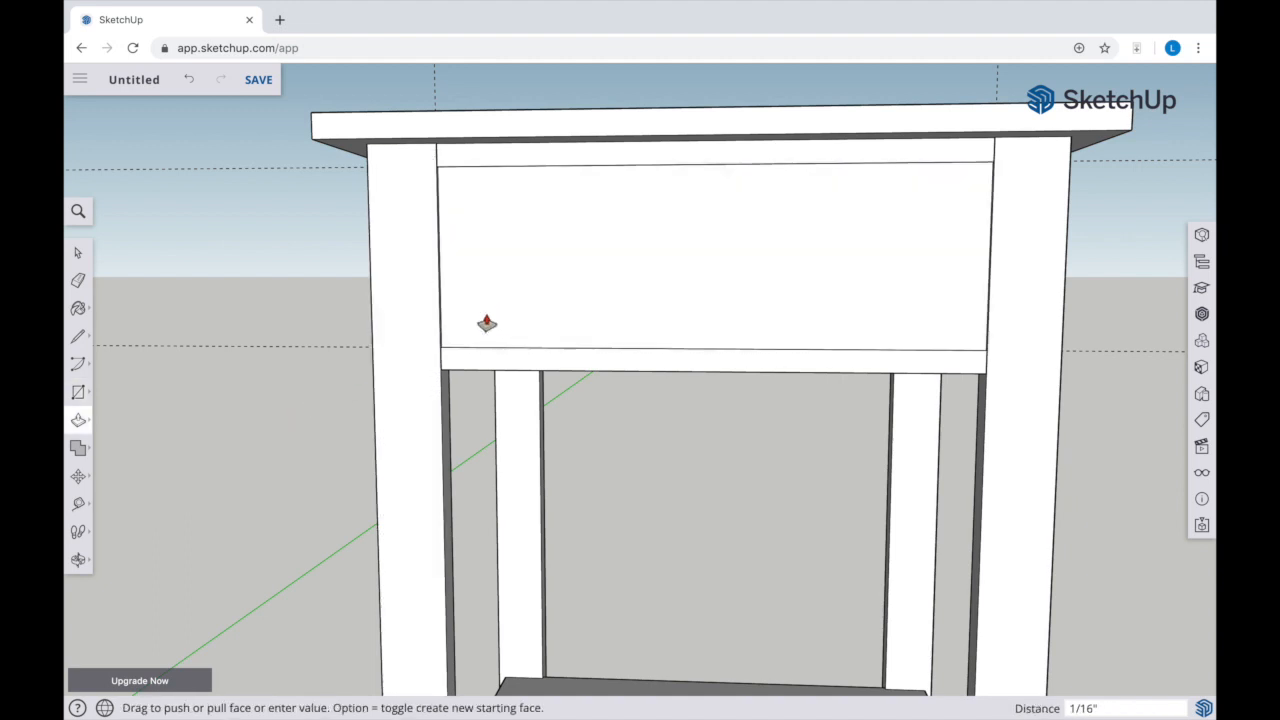
Select the short leftover edge on the leg's inner face at the lower corner of the lower drawer rail
key("o")
left_click_drag(672, 326, 556, 191)
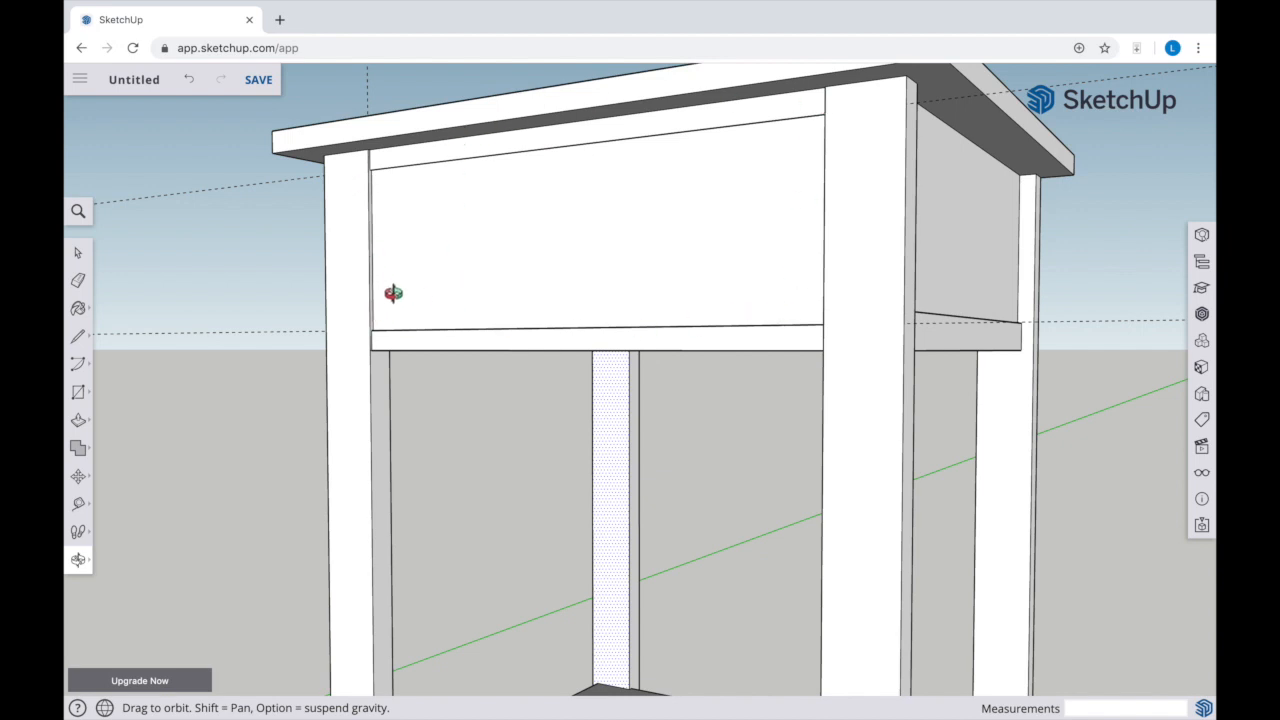
scroll(379, 353, "down", 2)
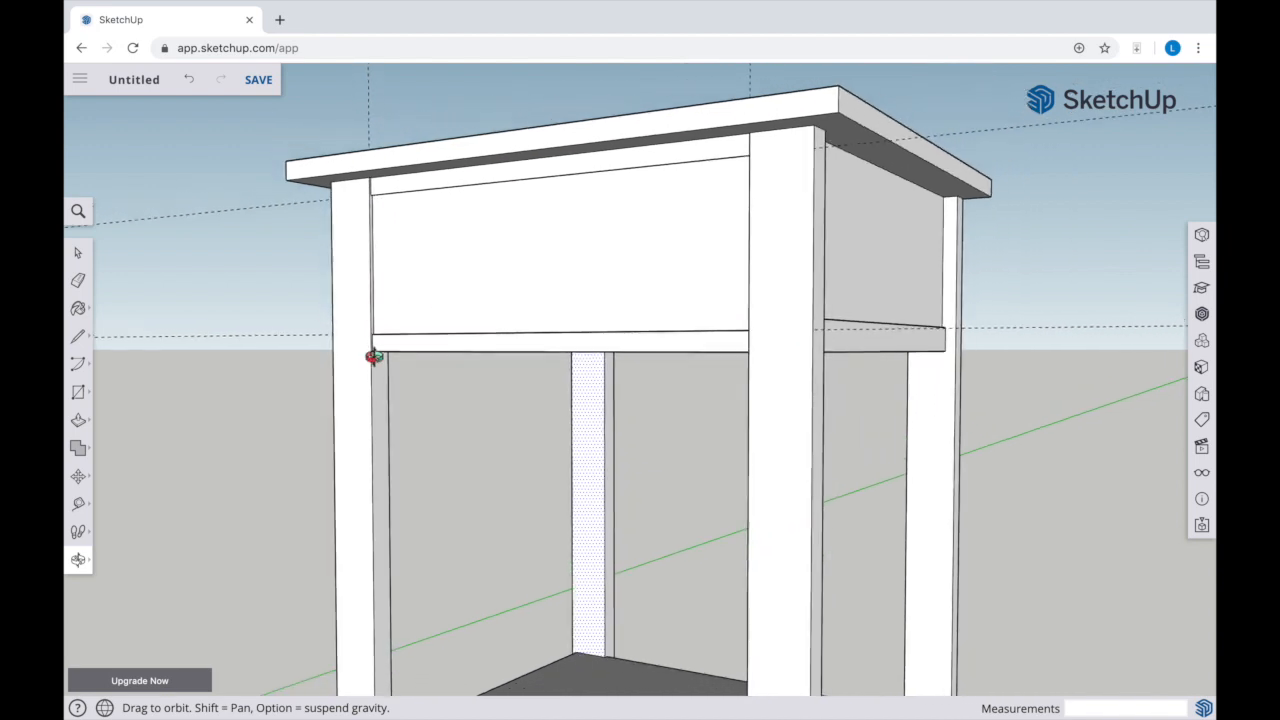
scroll(376, 355, "up", 6)
scroll(374, 357, "up", 5)
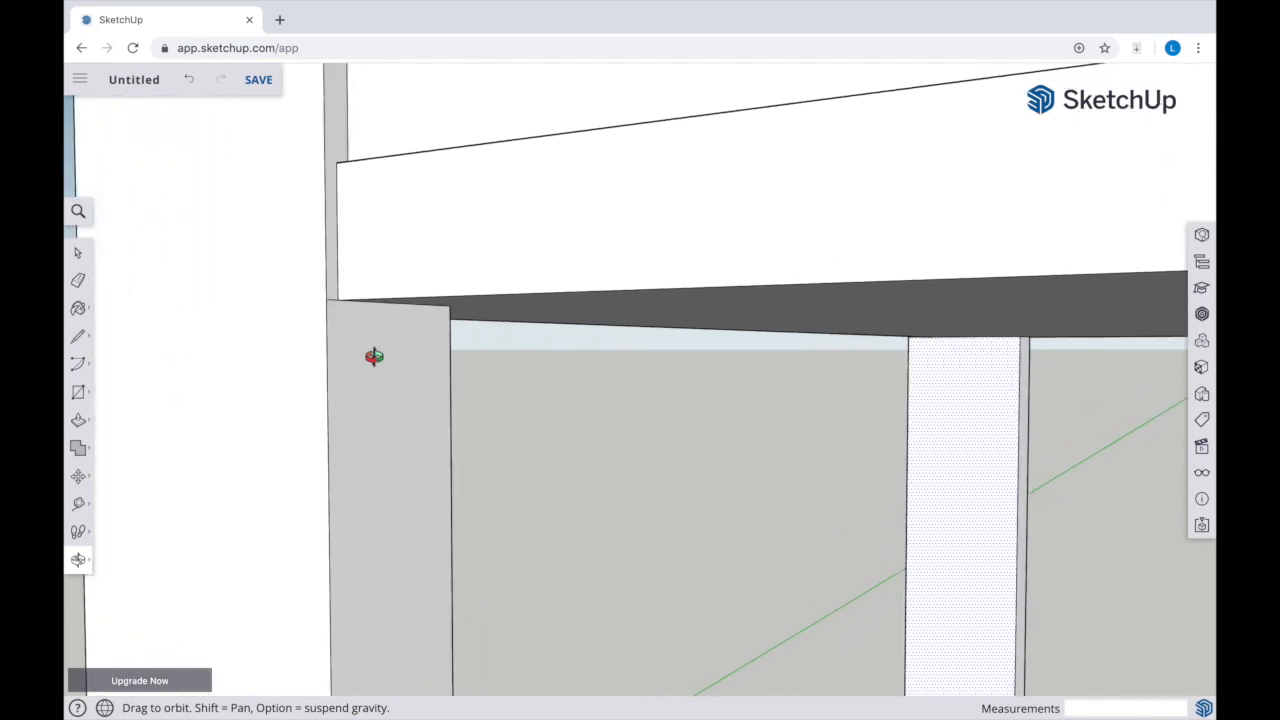
key("space")
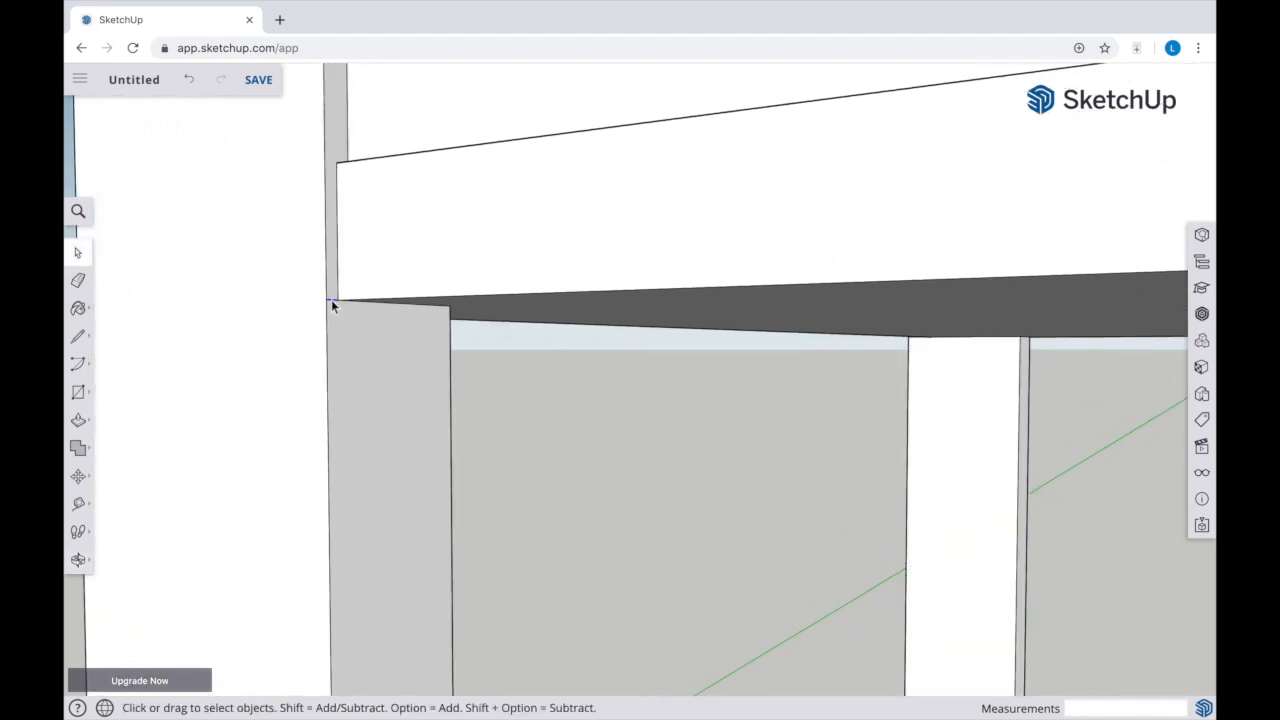